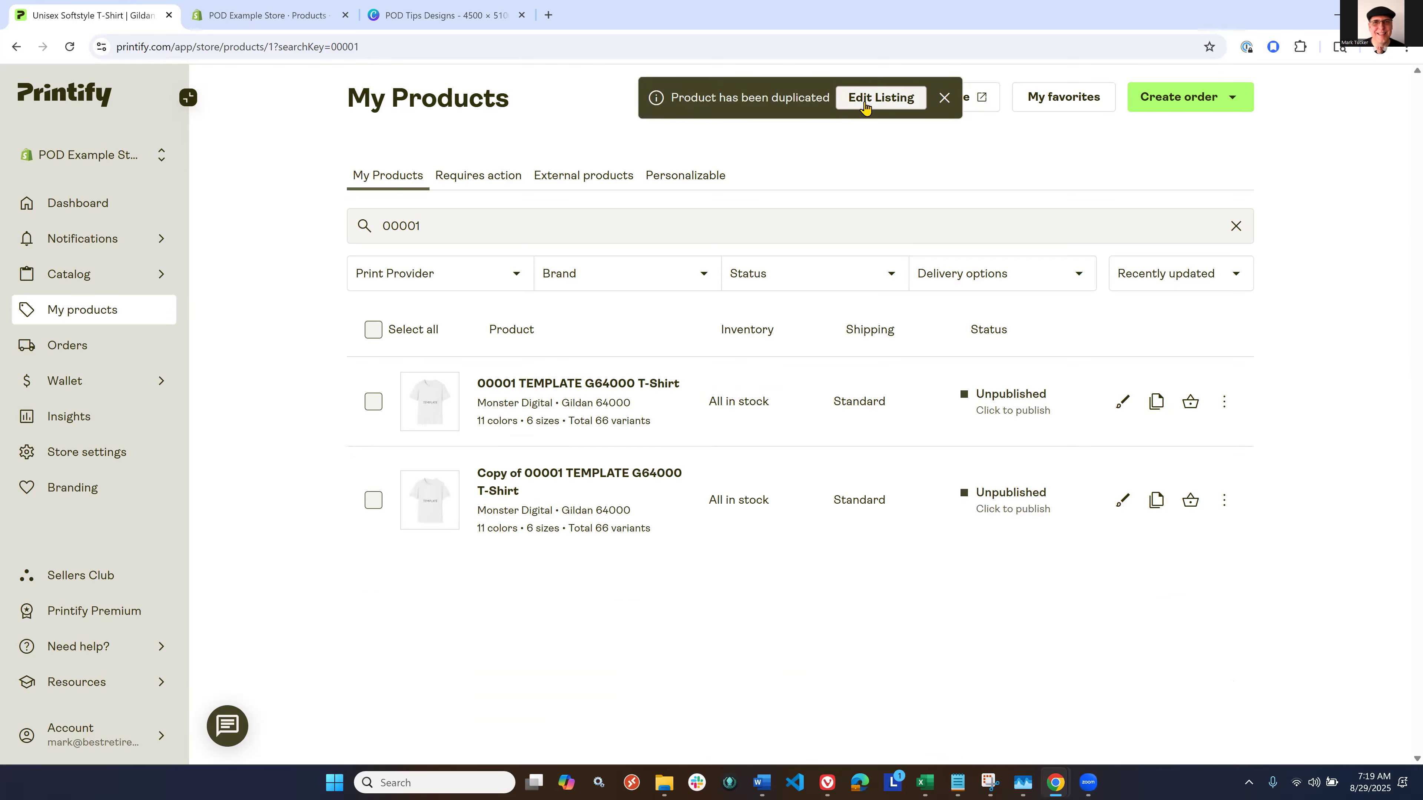
Step: Open the duplicated T-shirt listing in the design editor and delete the TEMPLATE text from the front
left_click(864, 107)
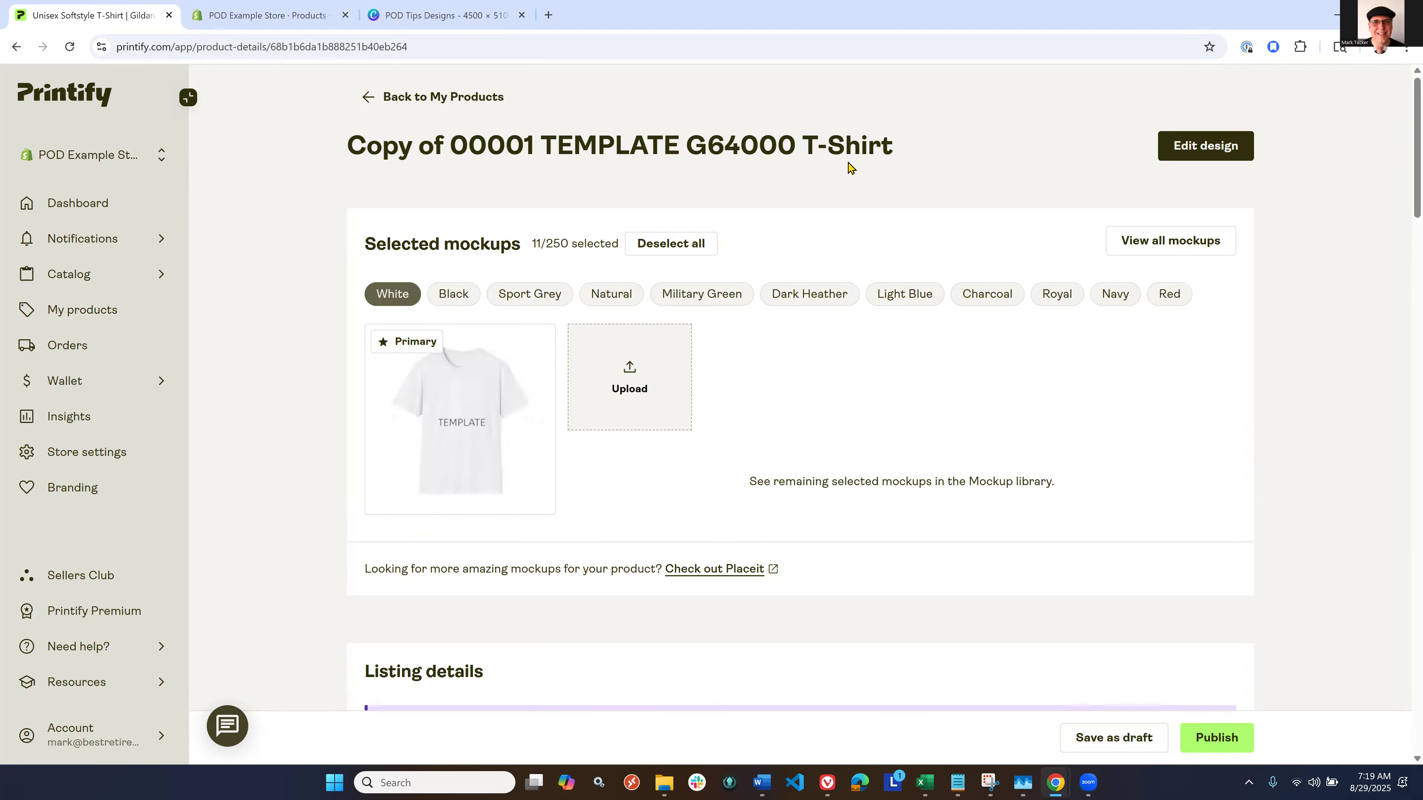
left_click(1181, 143)
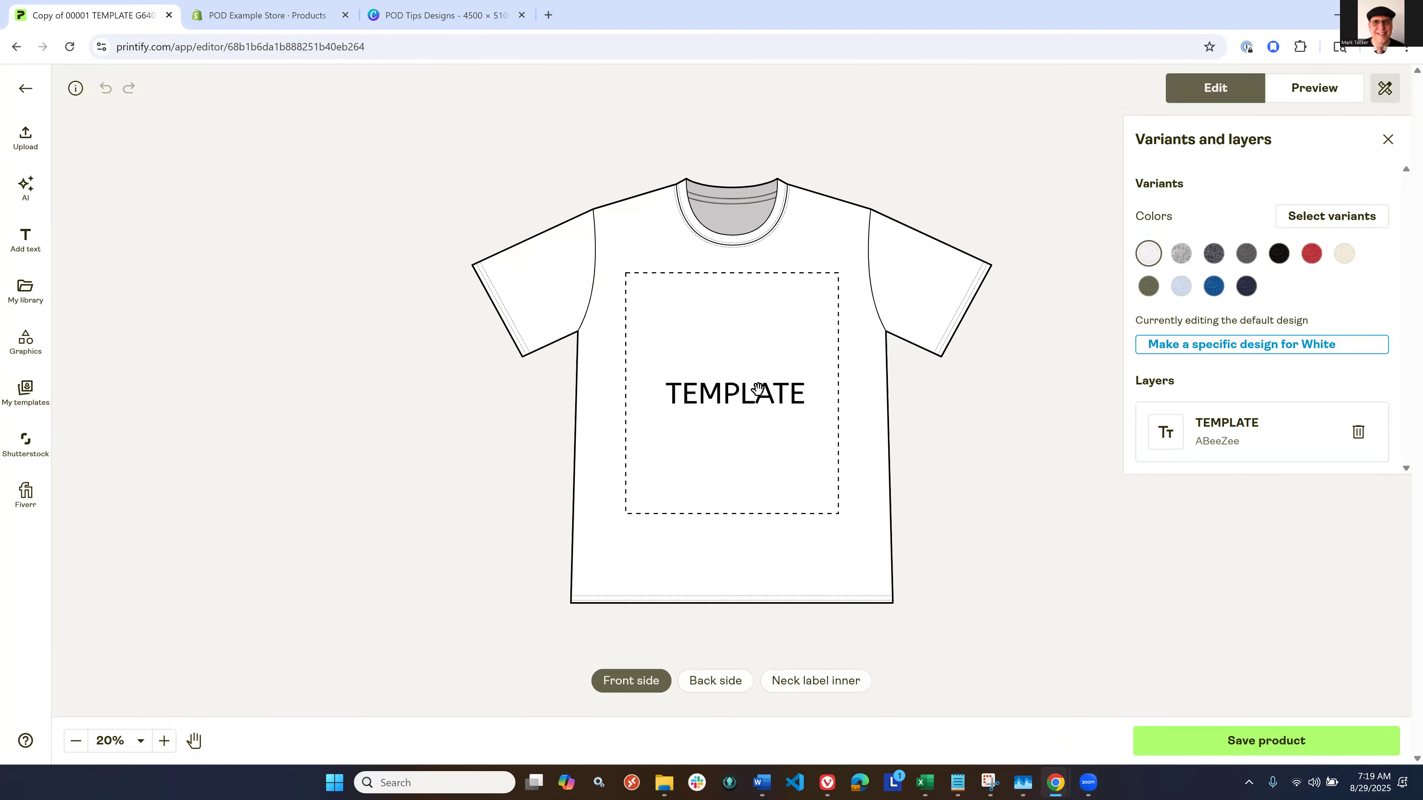
left_click(757, 389)
key("Delete")
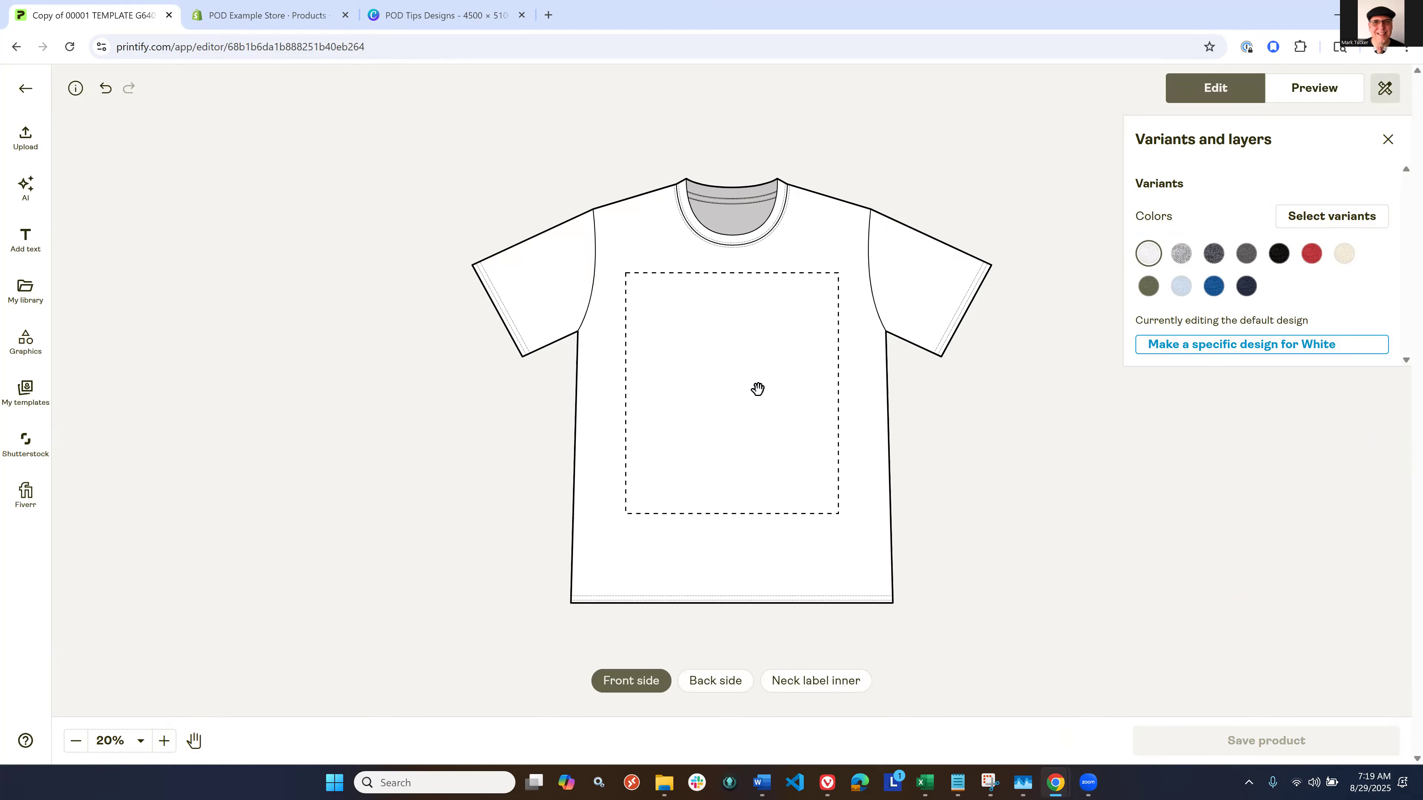
Step: Upload the d1-b.png design from the computer onto the shirt's front side
left_click(22, 147)
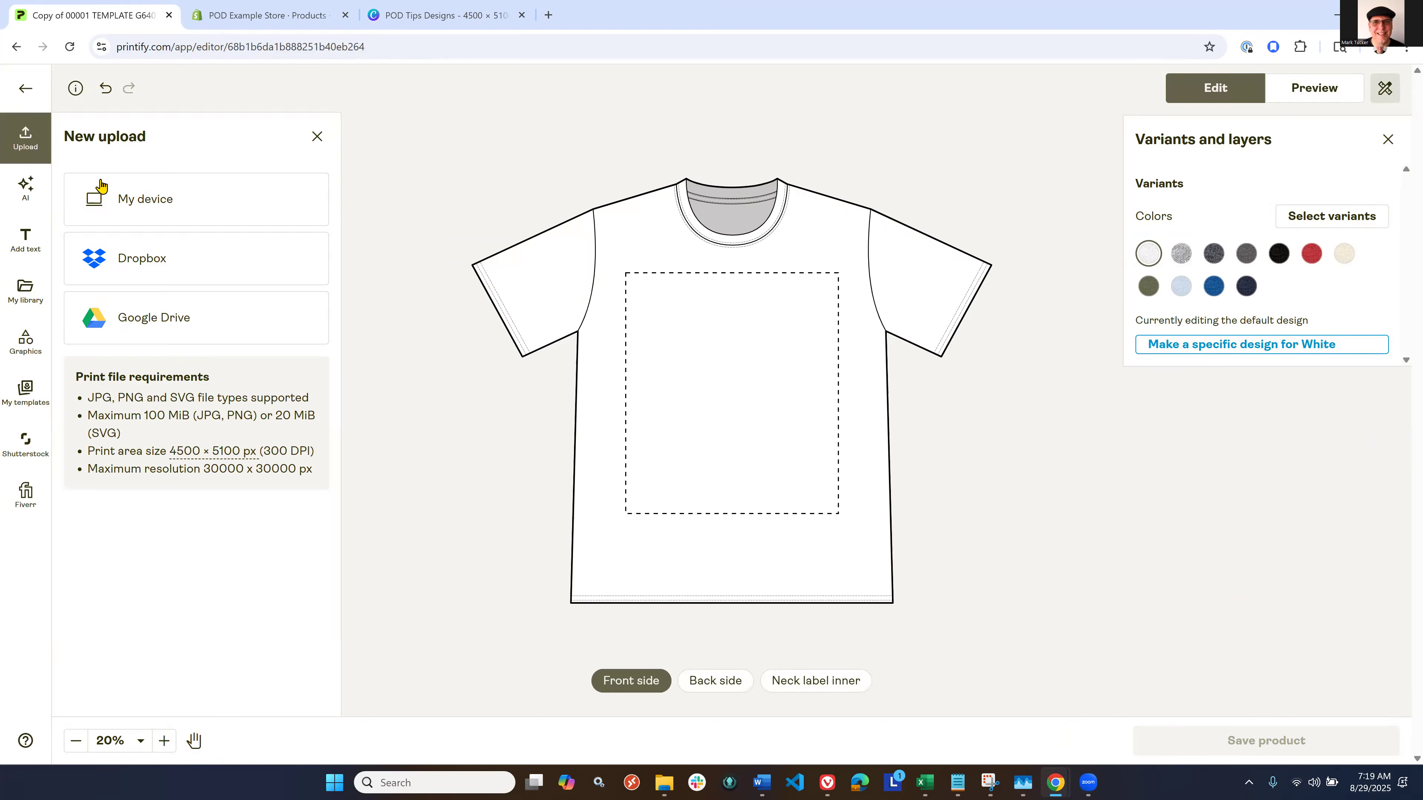
left_click(119, 196)
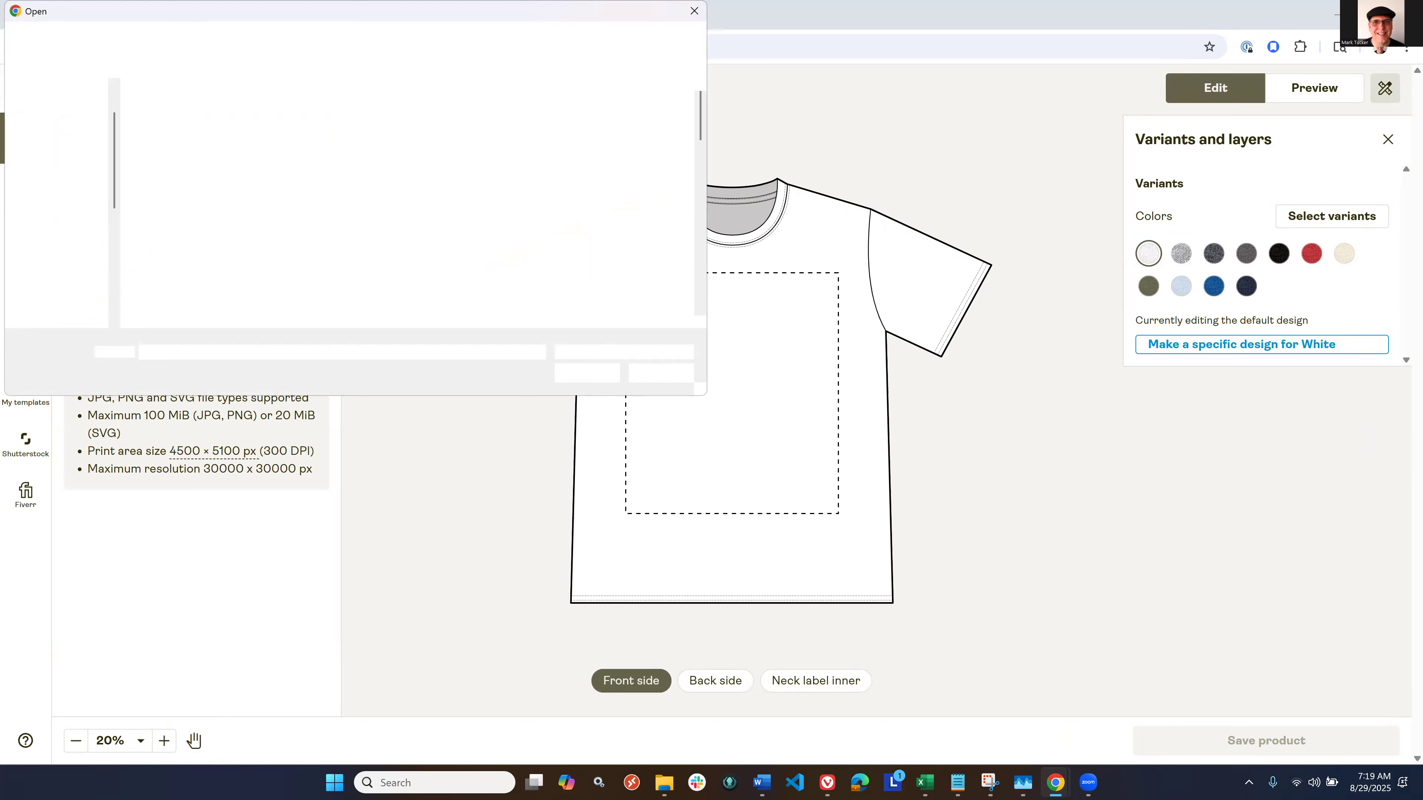
key("Escape")
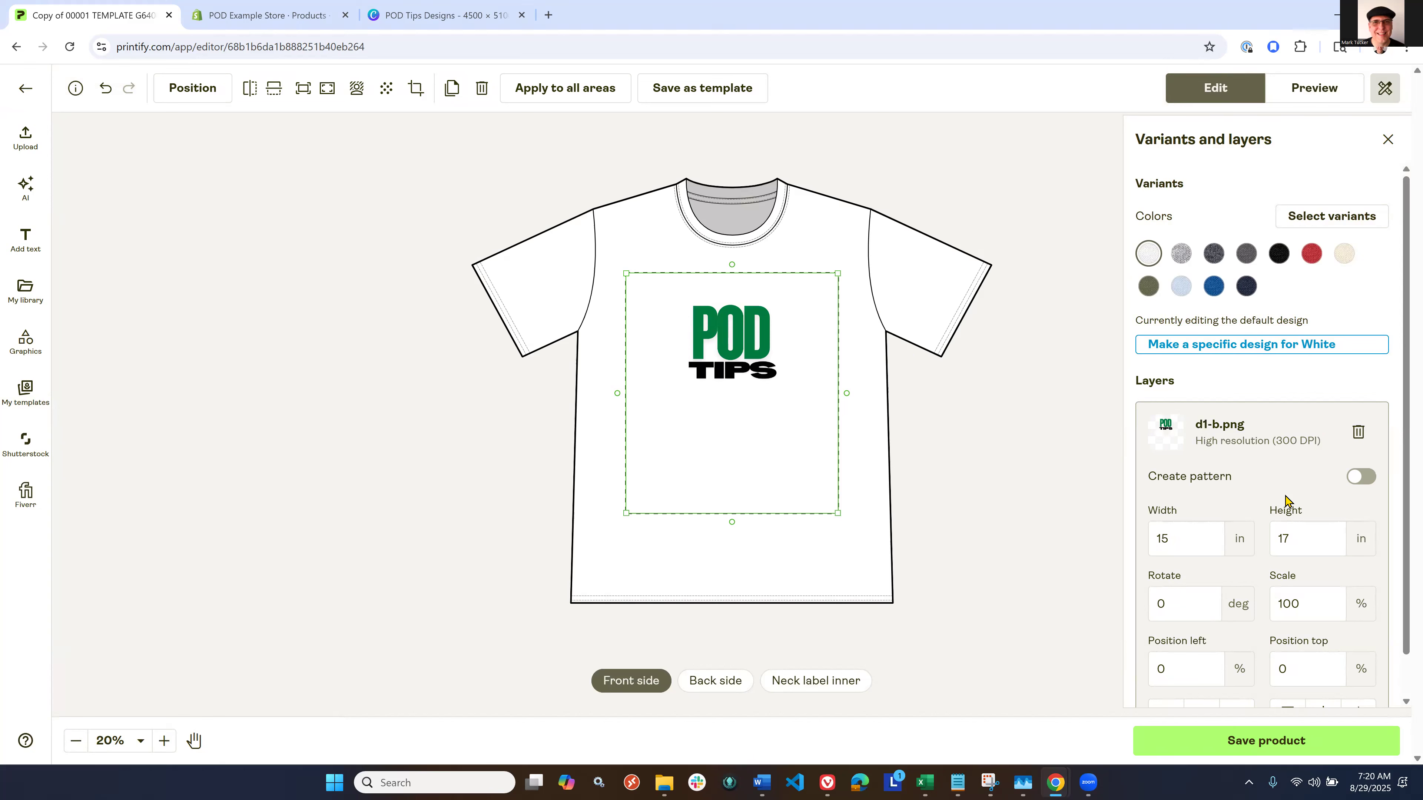
Step: Check the d1-b.png layer's size, scale and position settings and view the product's print area information
scroll(1267, 446, "down", 1)
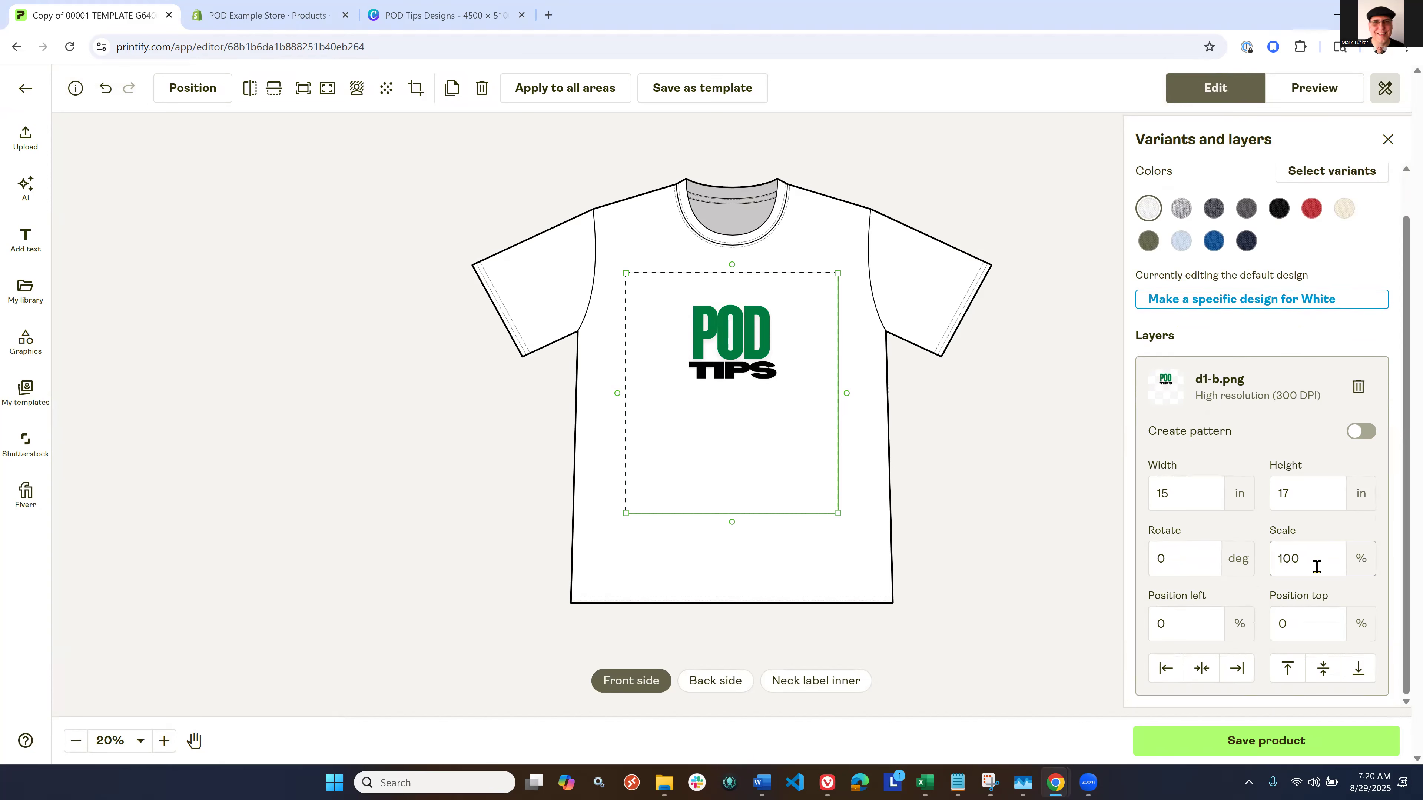
left_click(76, 91)
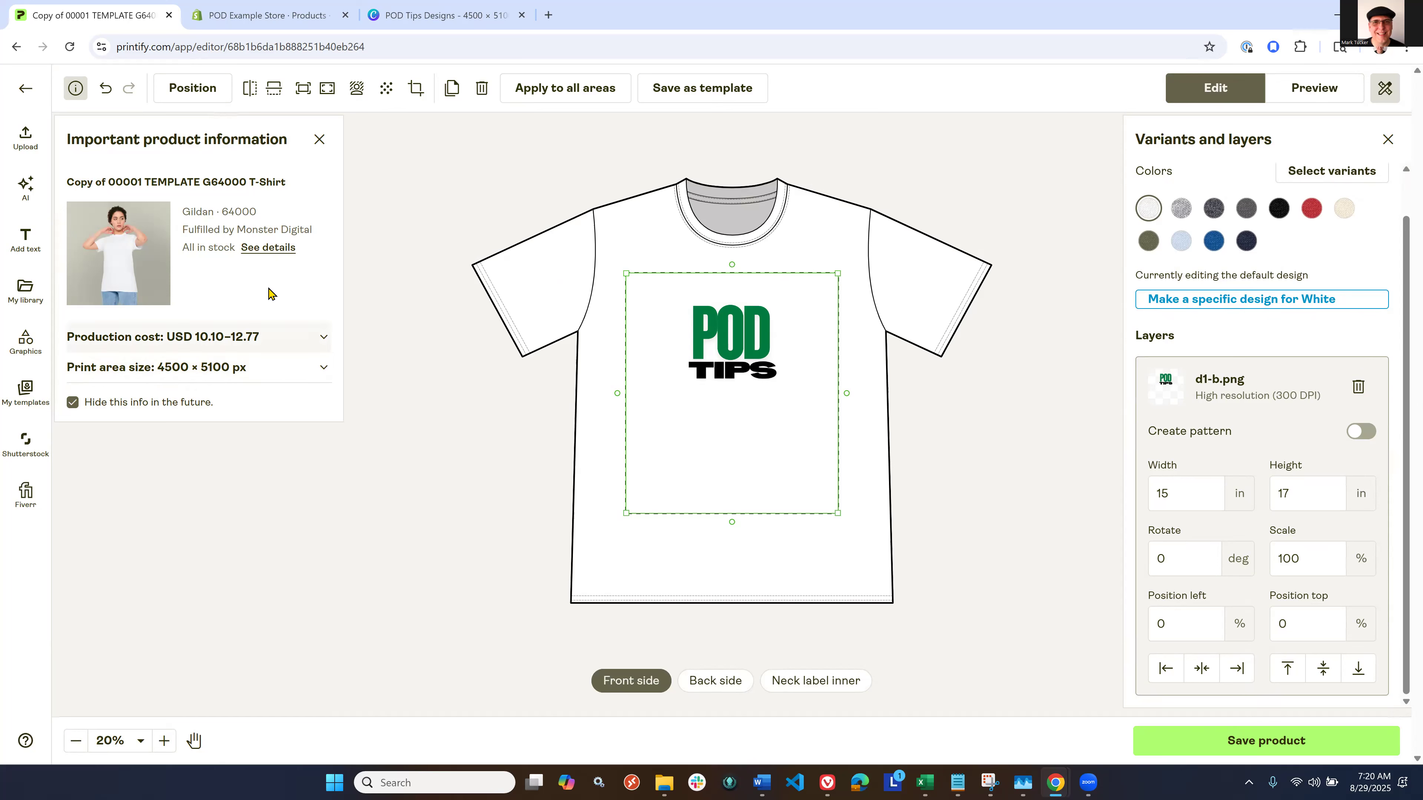
Step: Switch to the POD Tips Designs file in Canva and compare the d1-b and d1-w page designs and their backgrounds
left_click(407, 16)
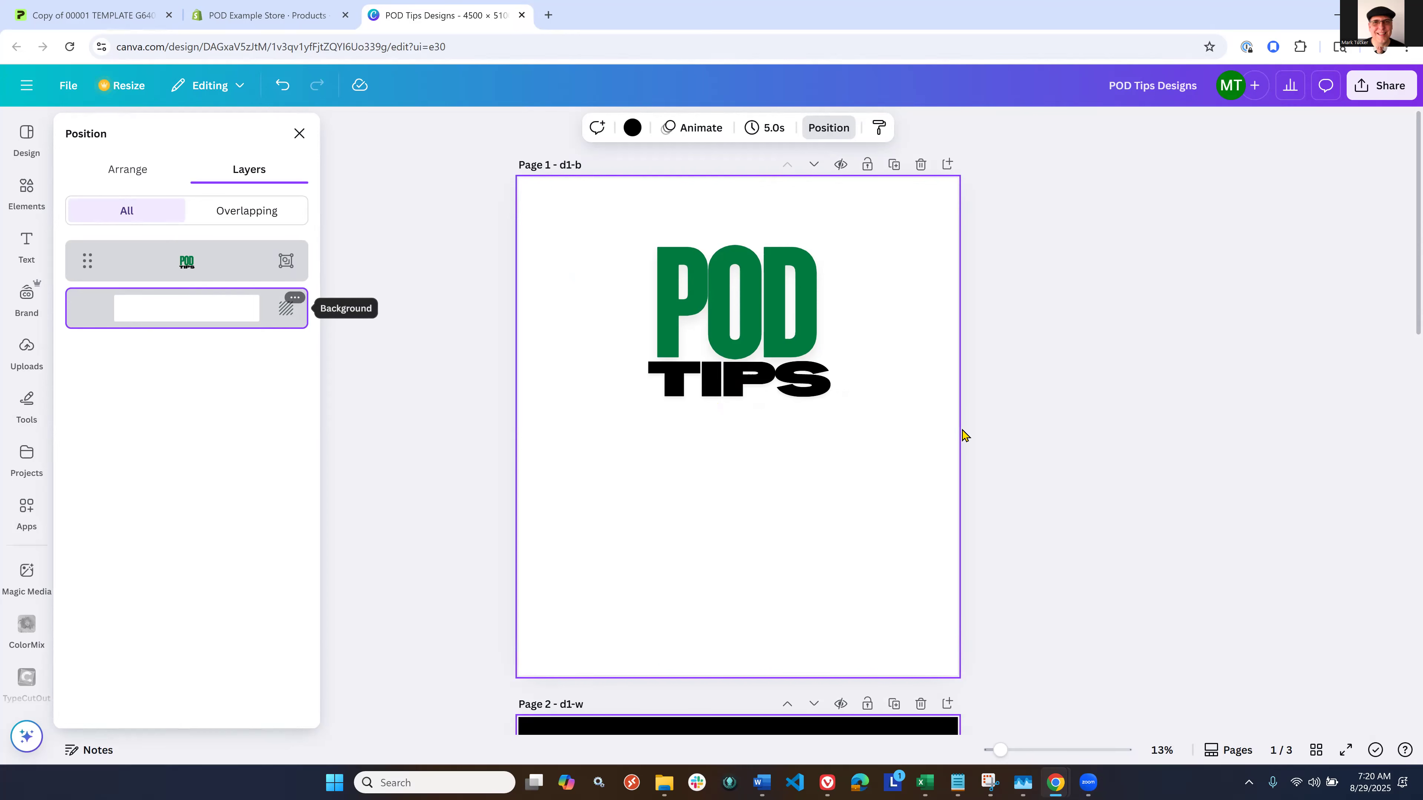
scroll(962, 436, "down", 3)
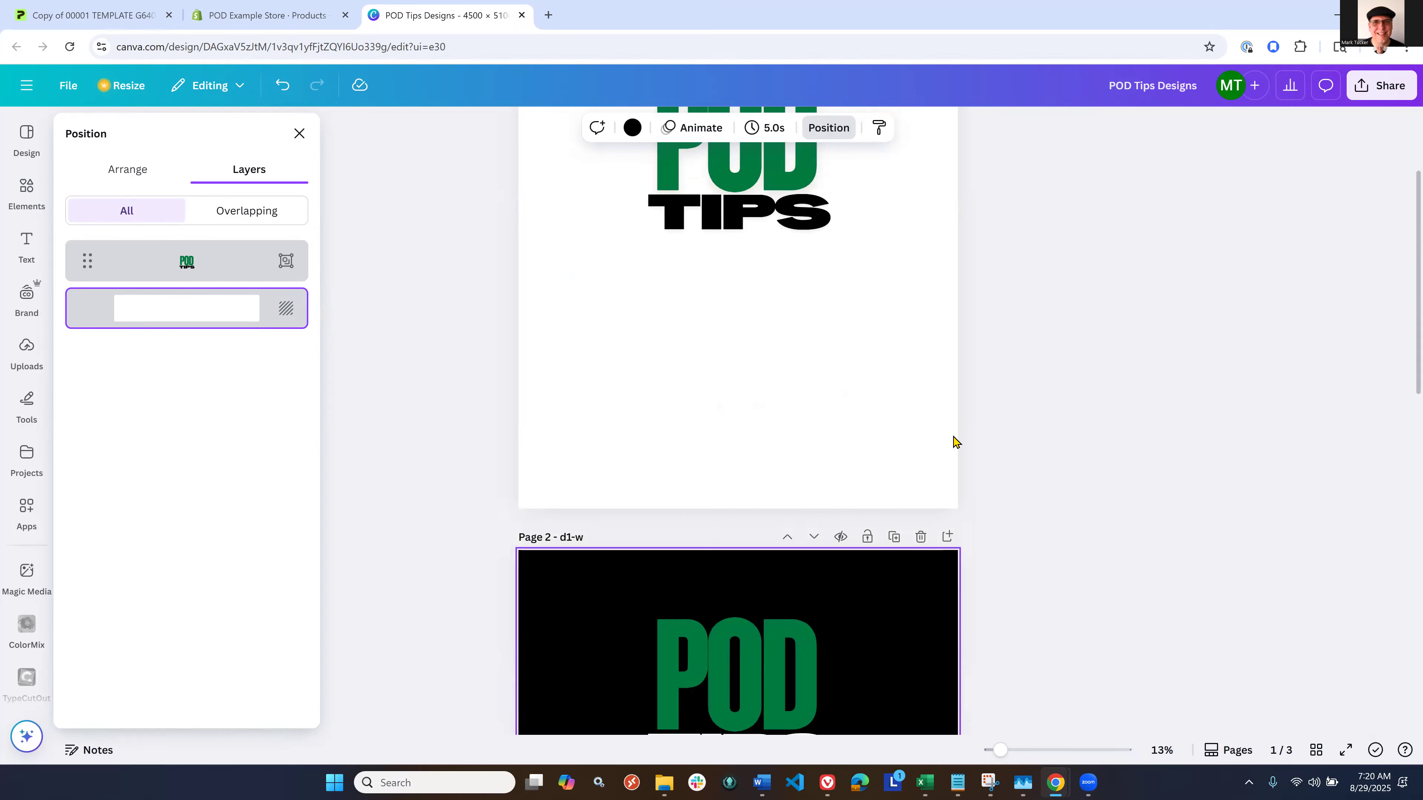
scroll(953, 442, "down", 4)
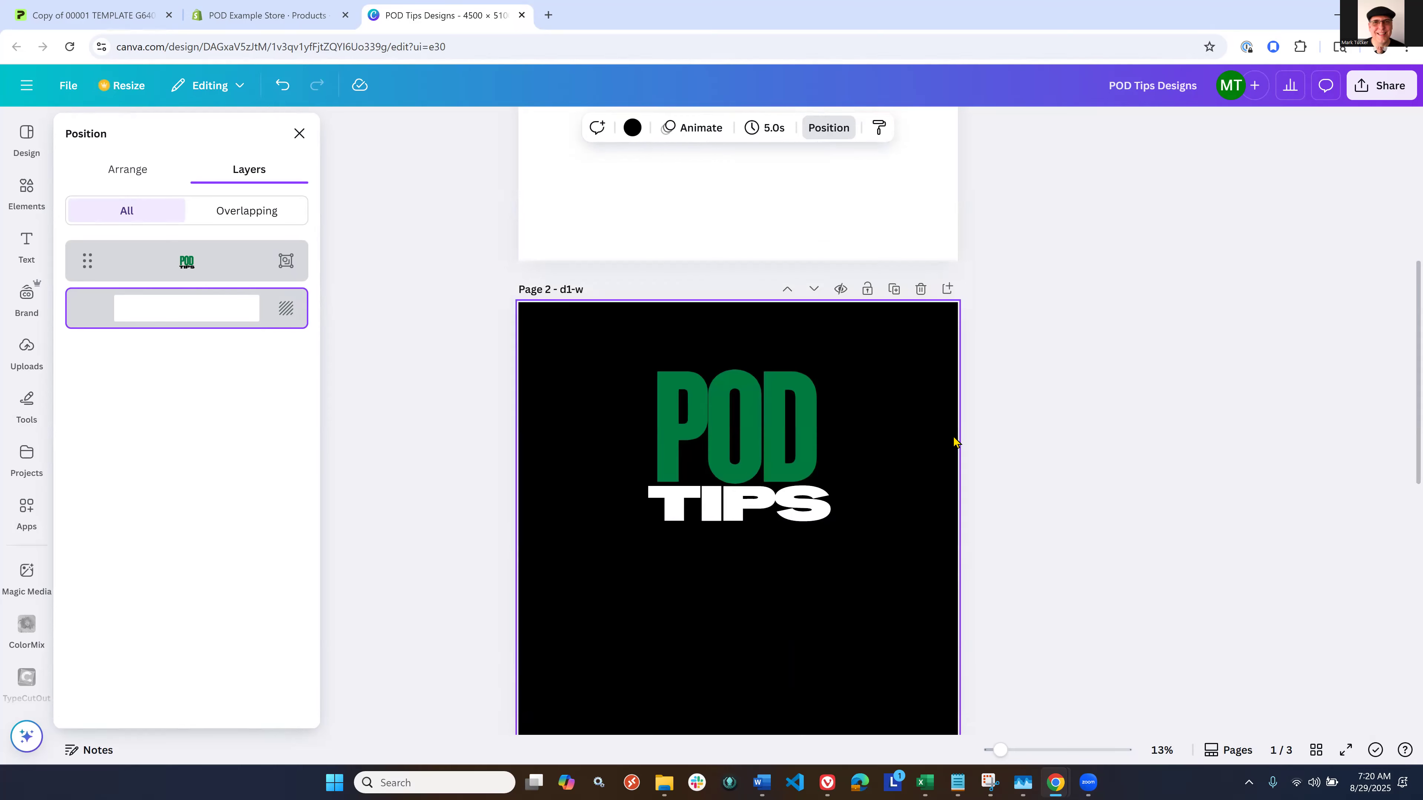
scroll(1117, 481, "down", 2)
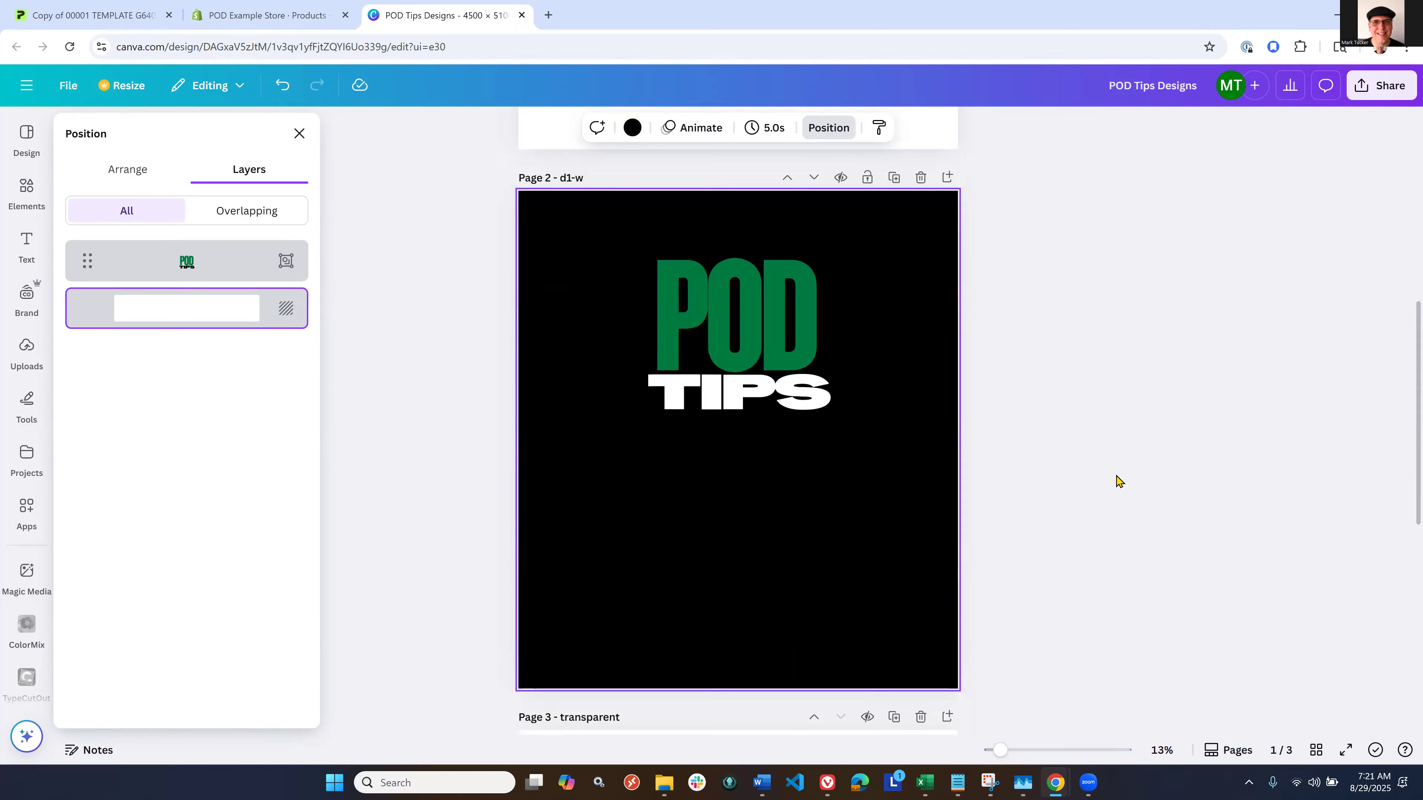
scroll(1116, 481, "down", 1)
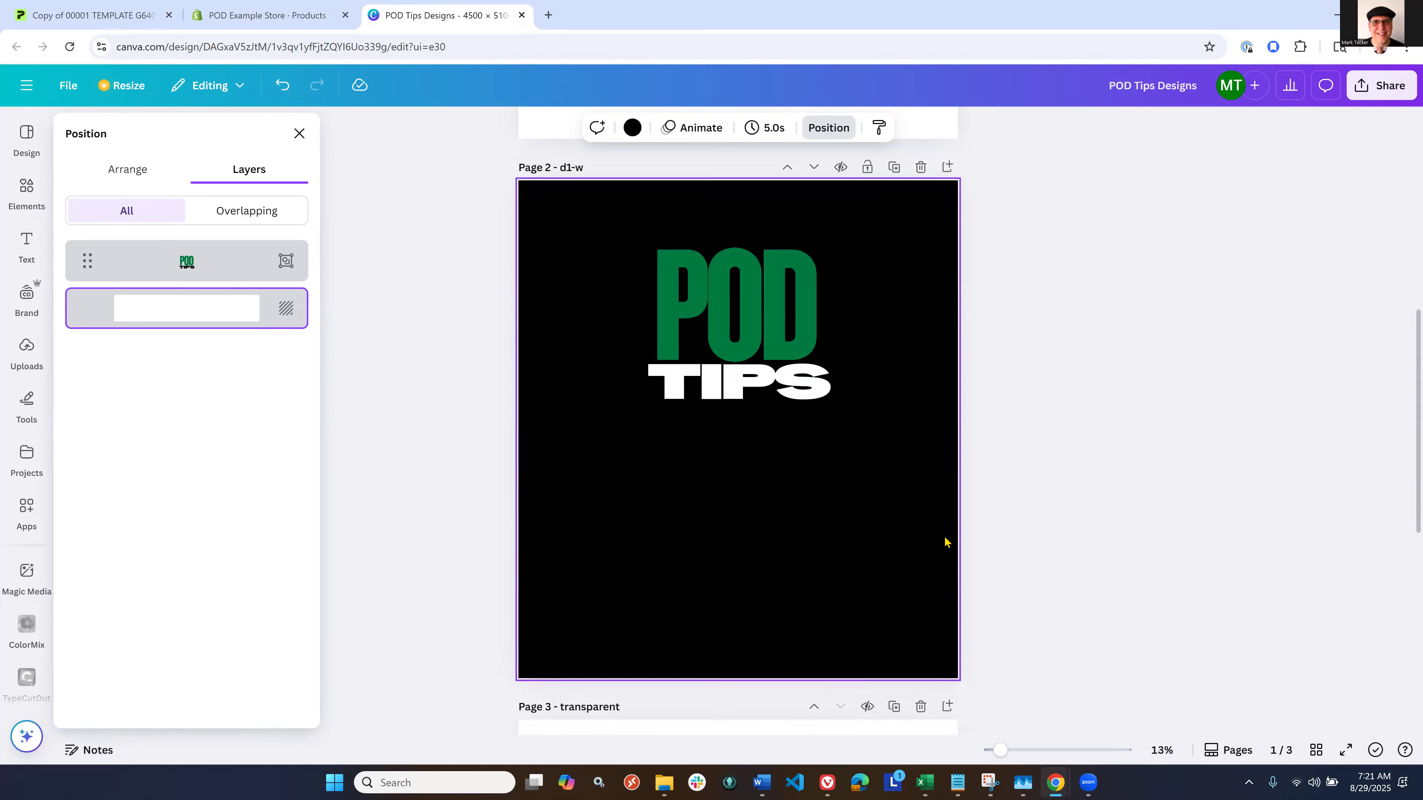
scroll(945, 542, "up", 2)
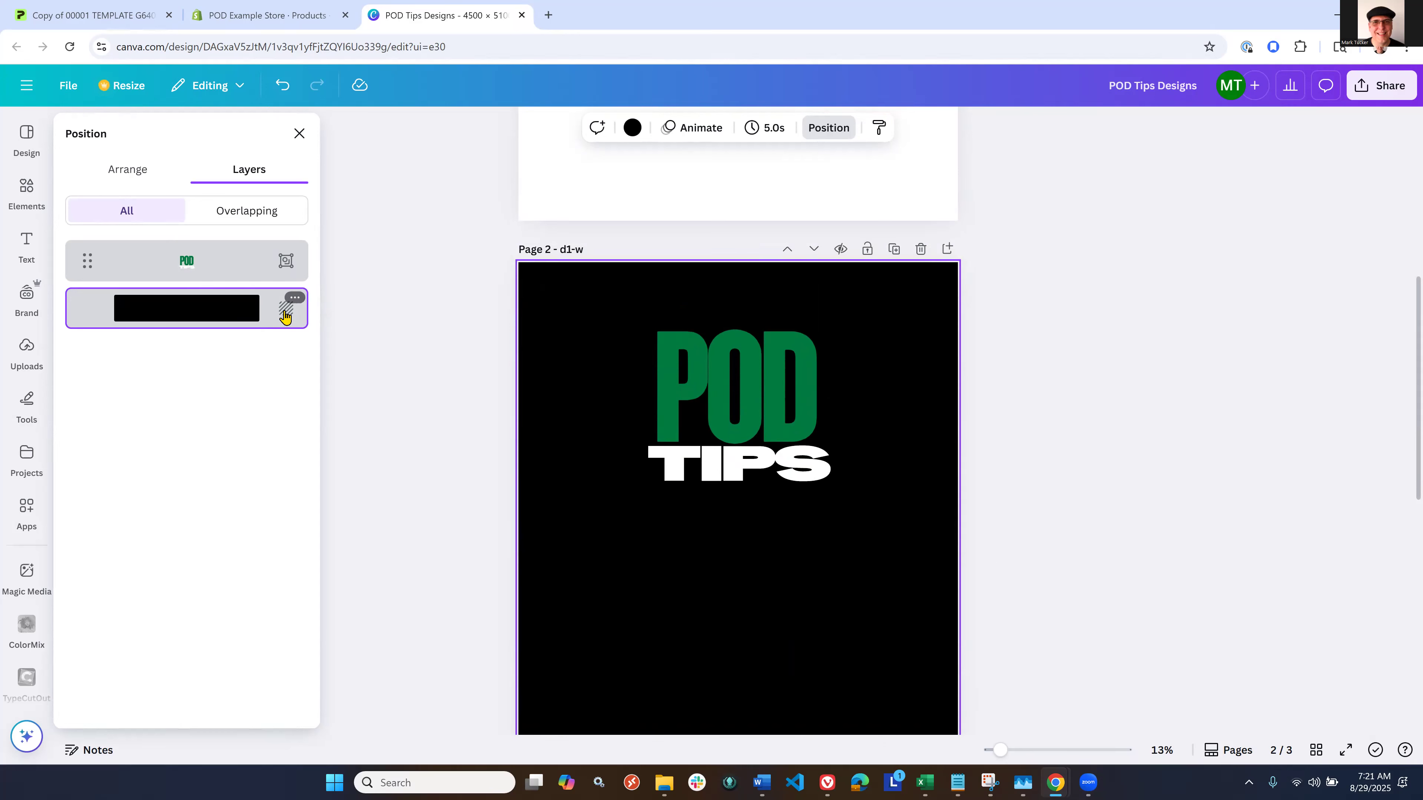
Step: Set up the design's download as PNG with a transparent background for pages 1–3
left_click(1379, 102)
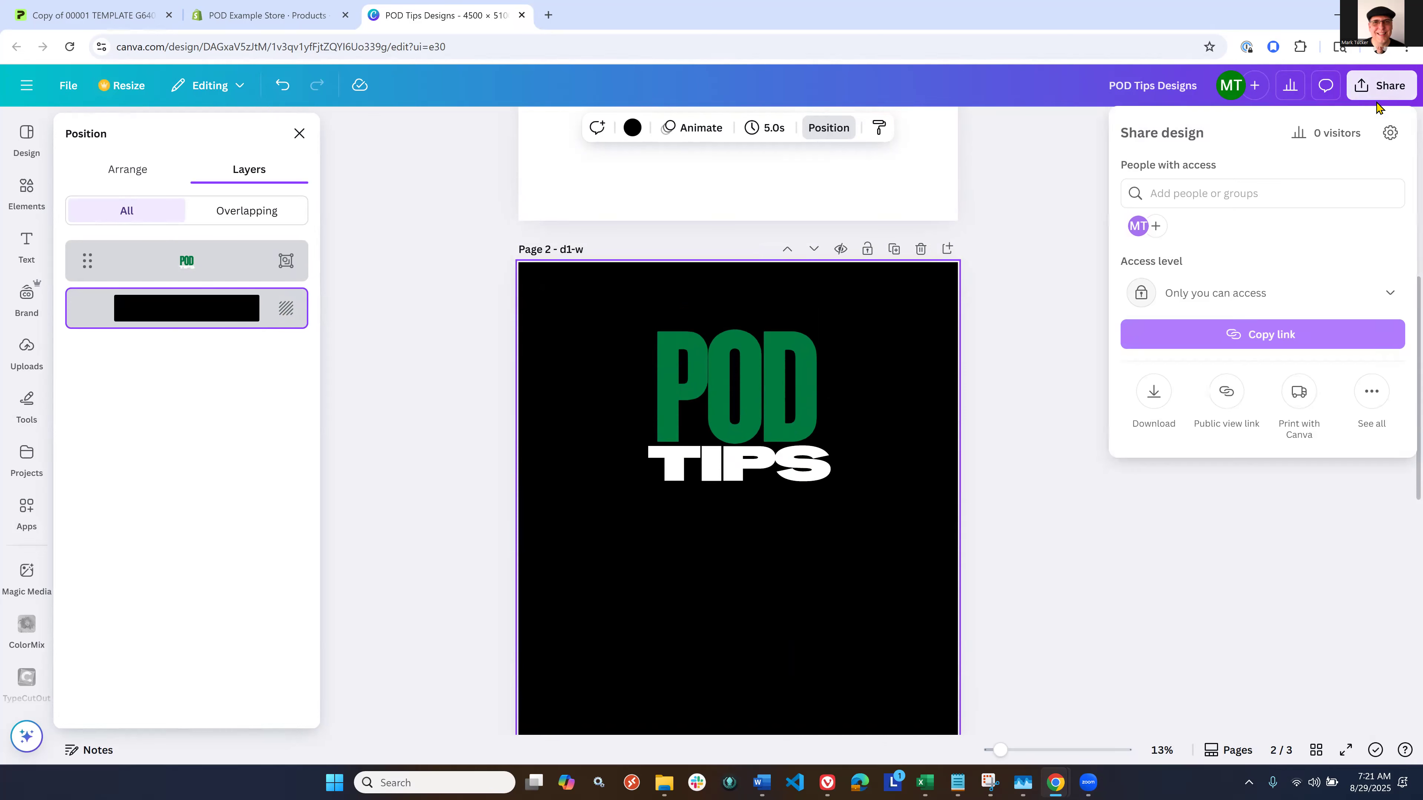
left_click(1155, 392)
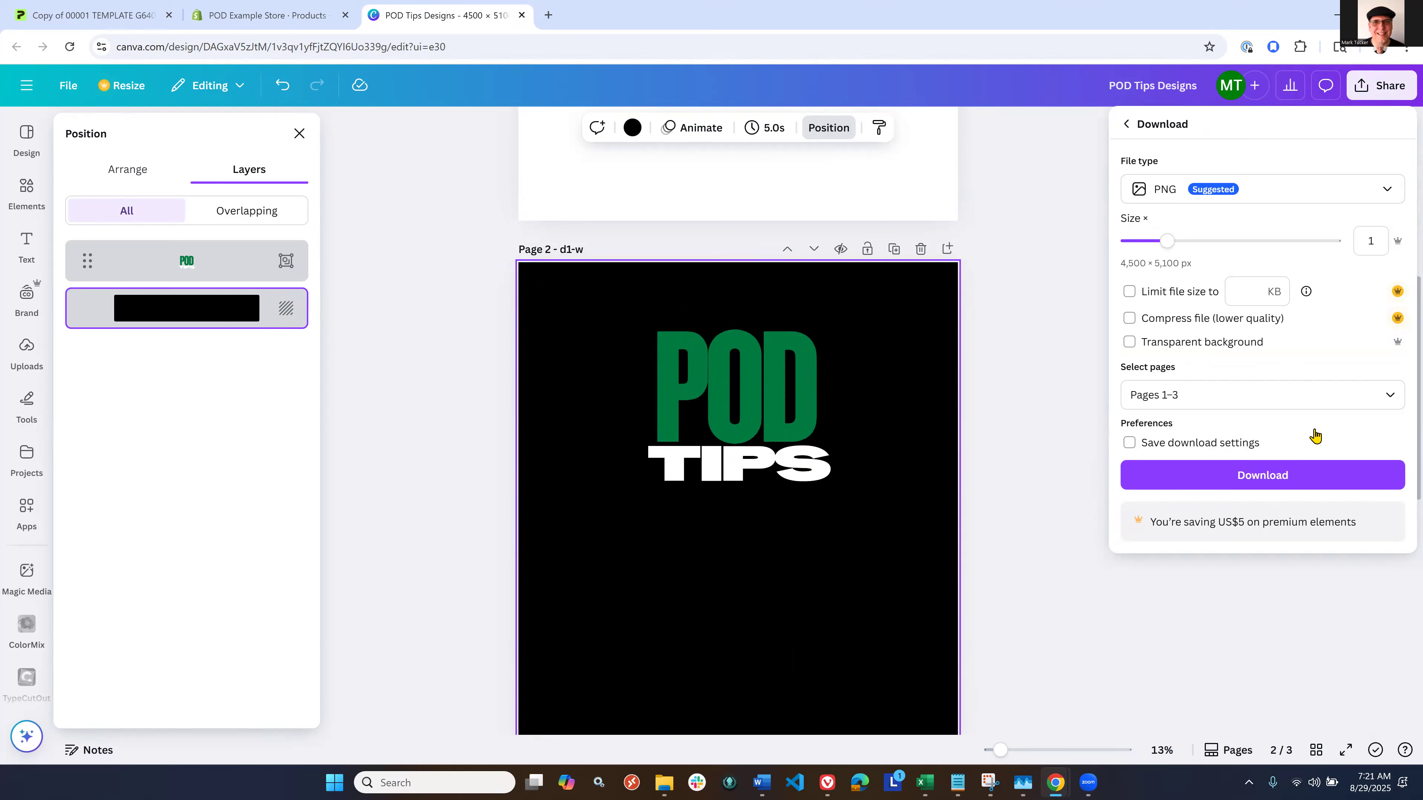
left_click(1128, 343)
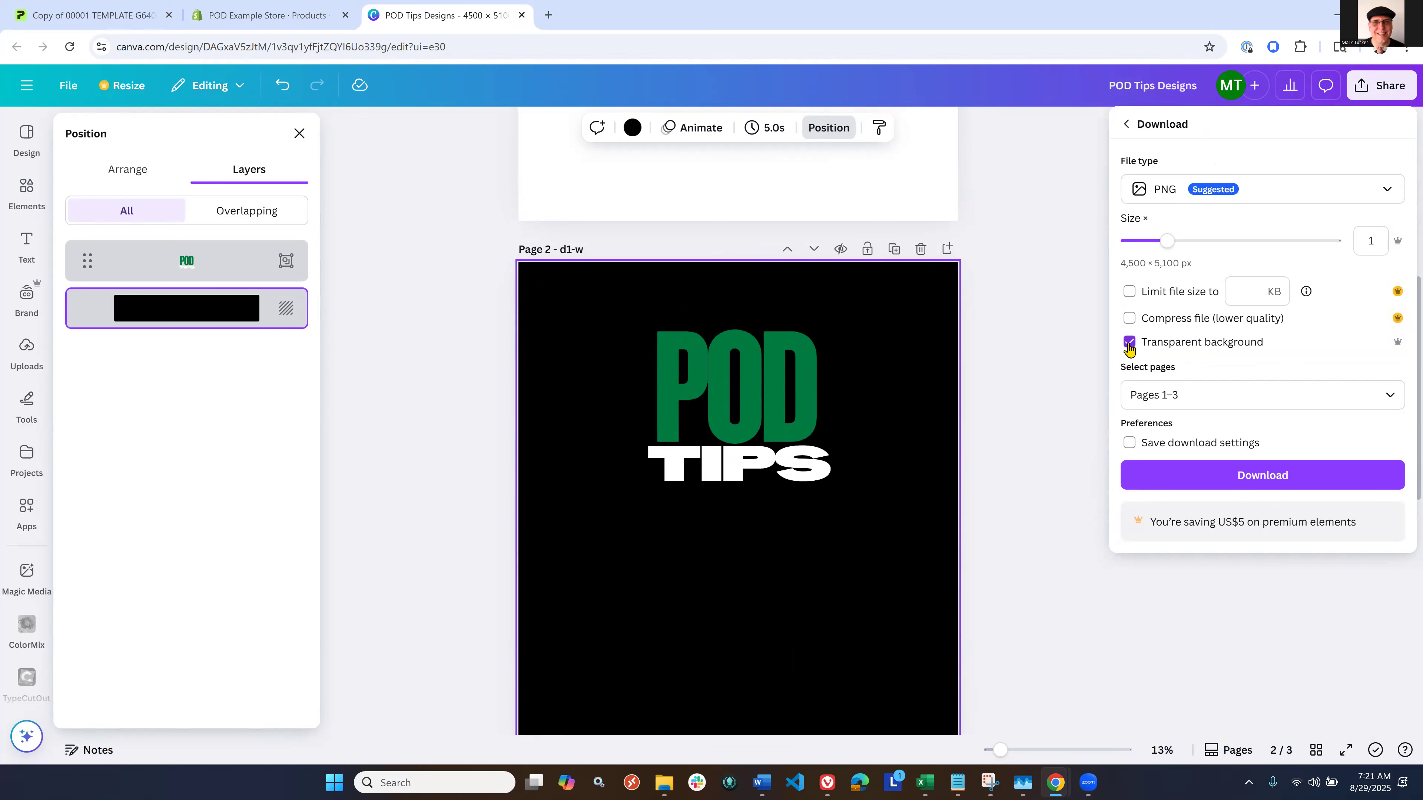
left_click(1386, 396)
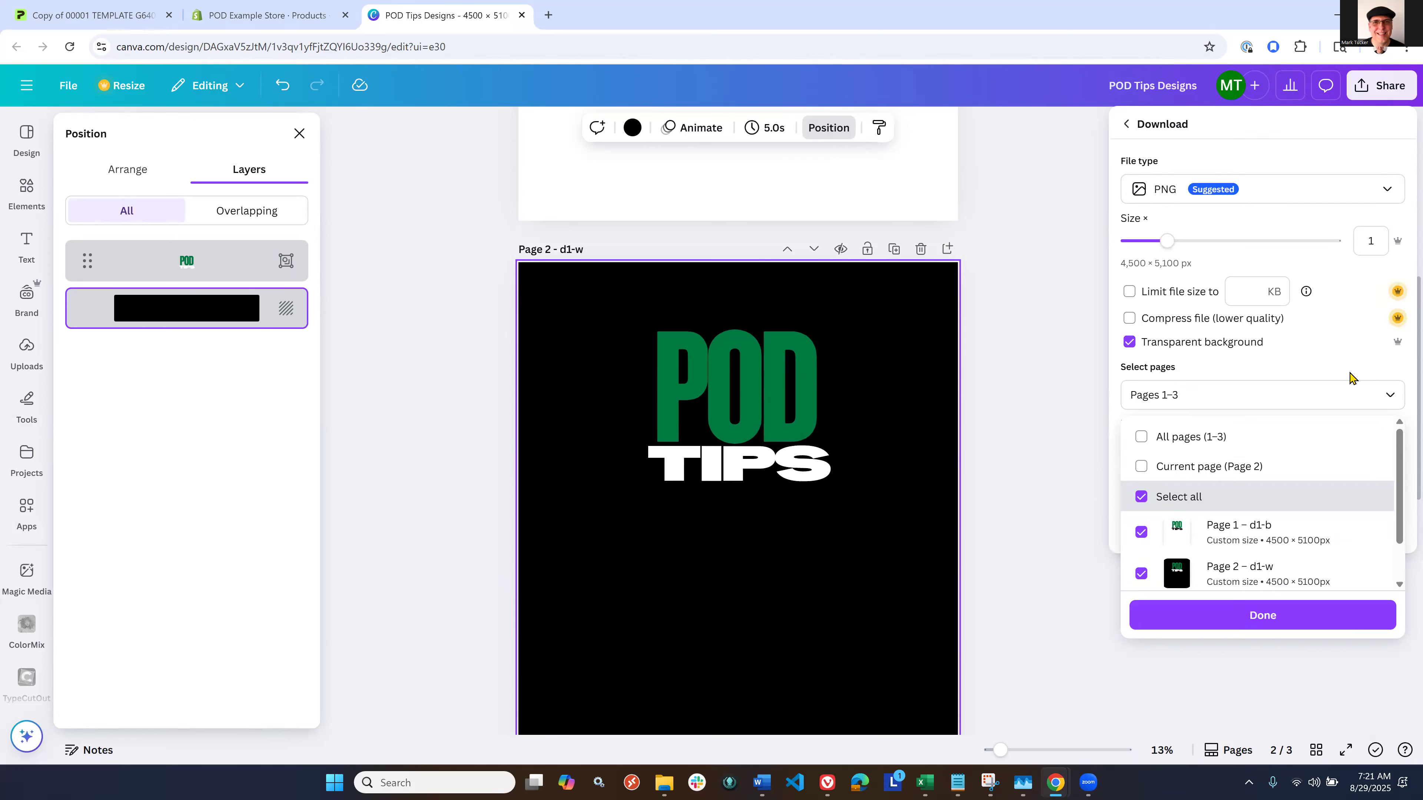
left_click(1392, 399)
left_click(1262, 615)
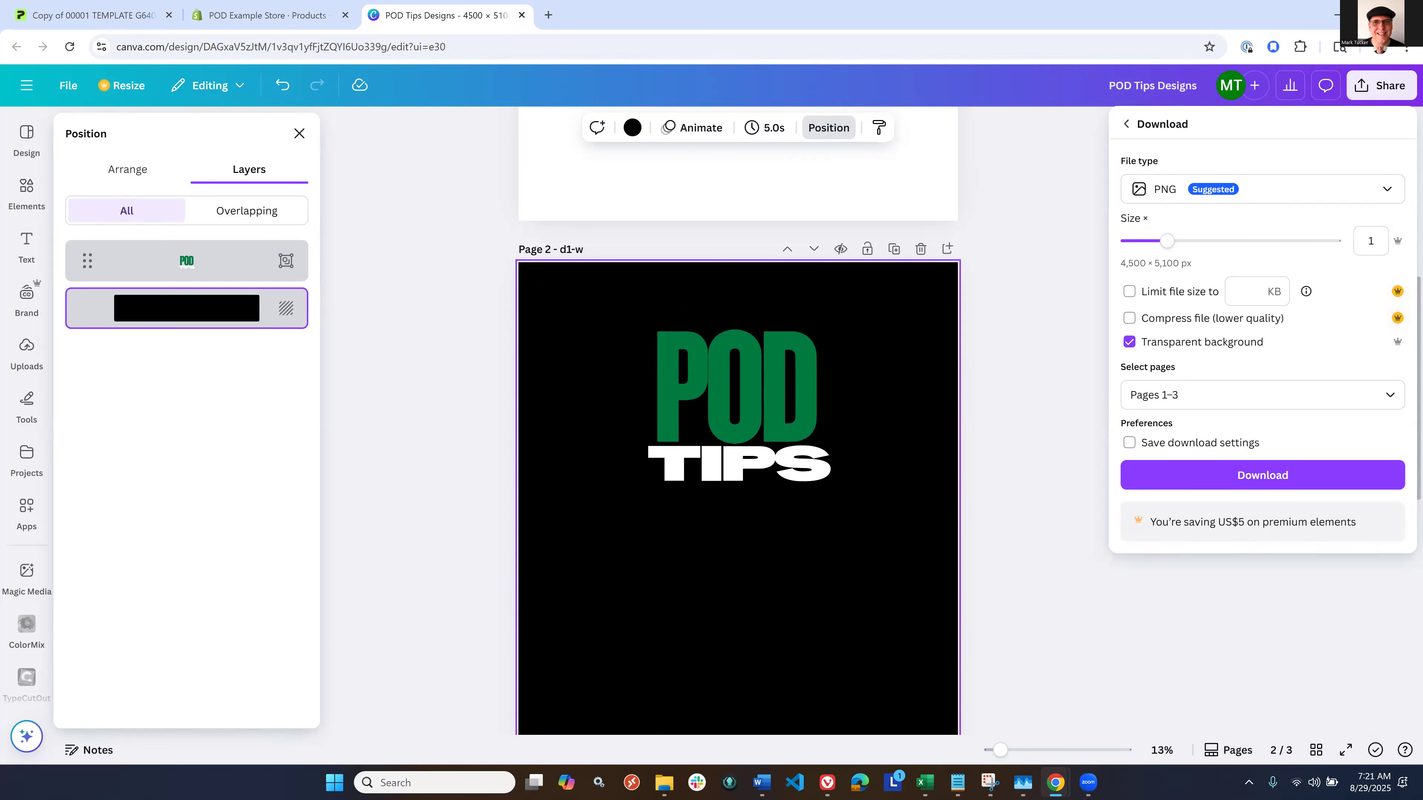
Step: Switch back to the Printify editor and preview the design on each shirt colour, from Sport Grey through Navy, rechecking Military Green
left_click(98, 18)
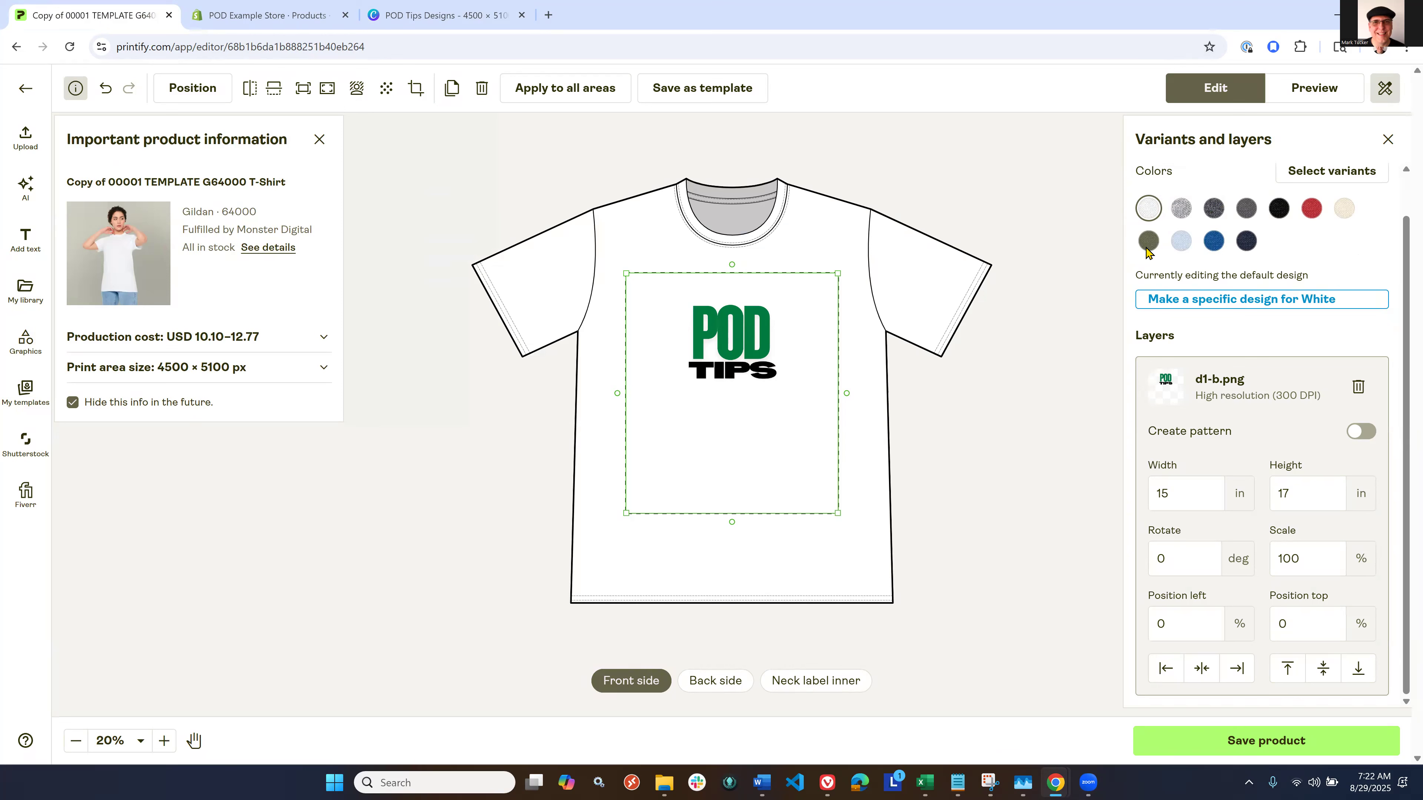
left_click(1180, 210)
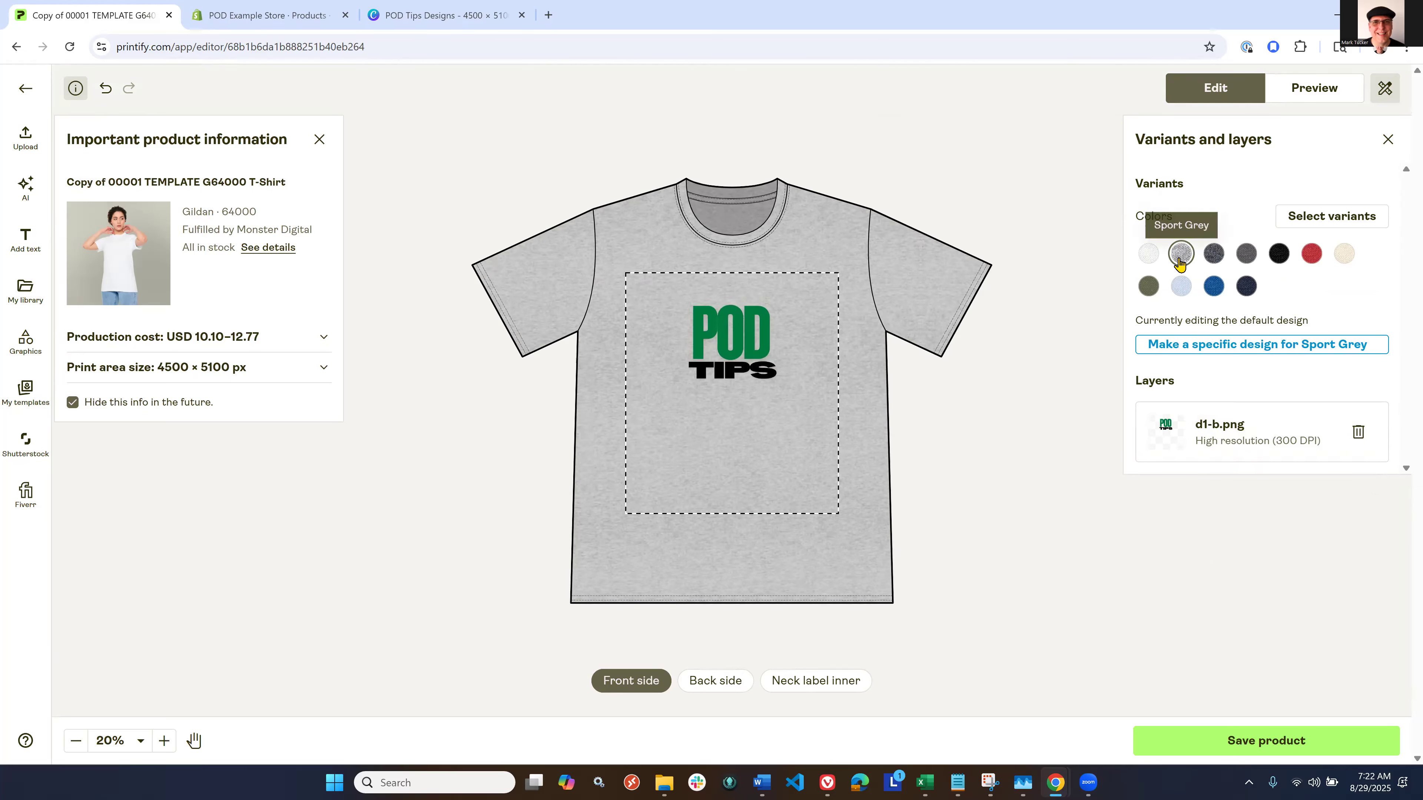
left_click(1211, 255)
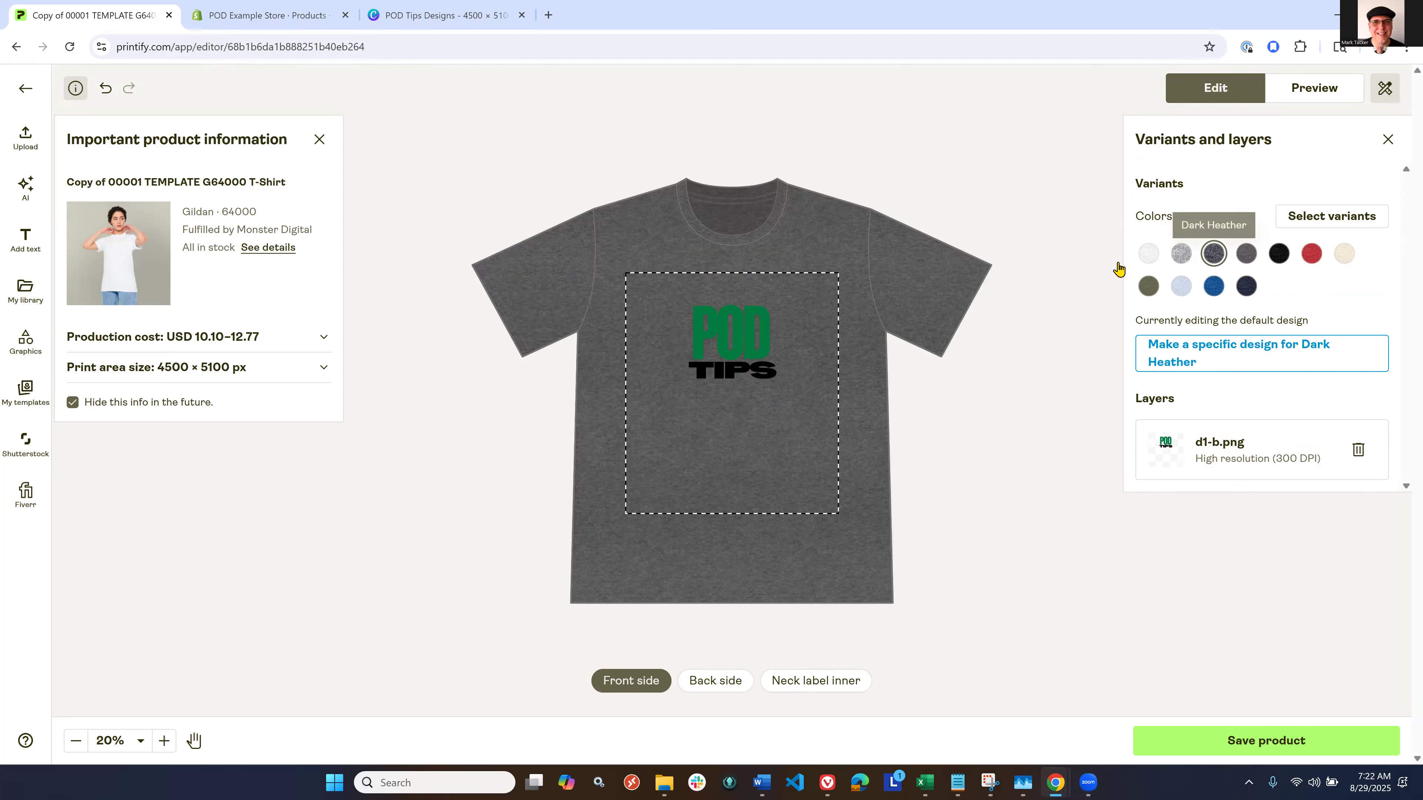
left_click(1248, 258)
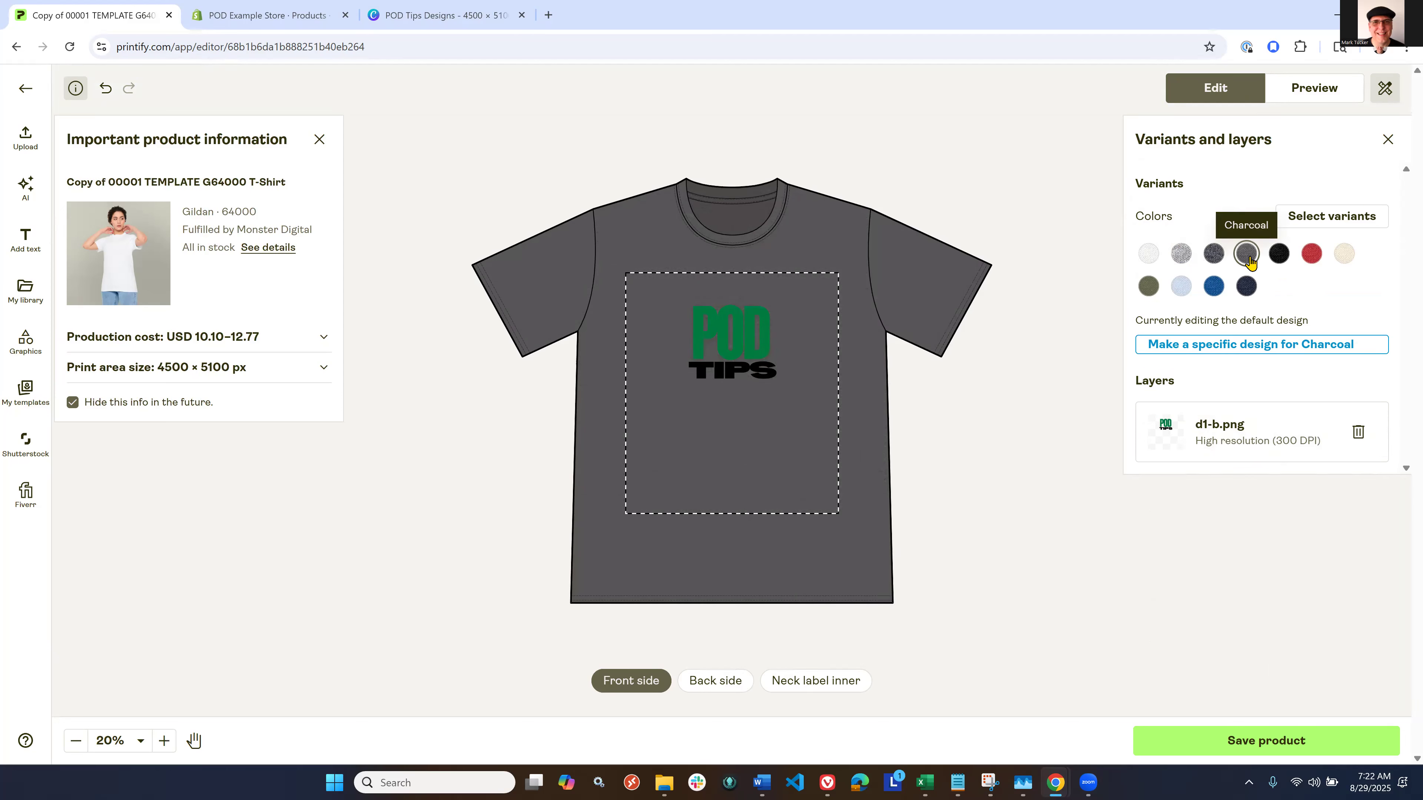
left_click(1277, 261)
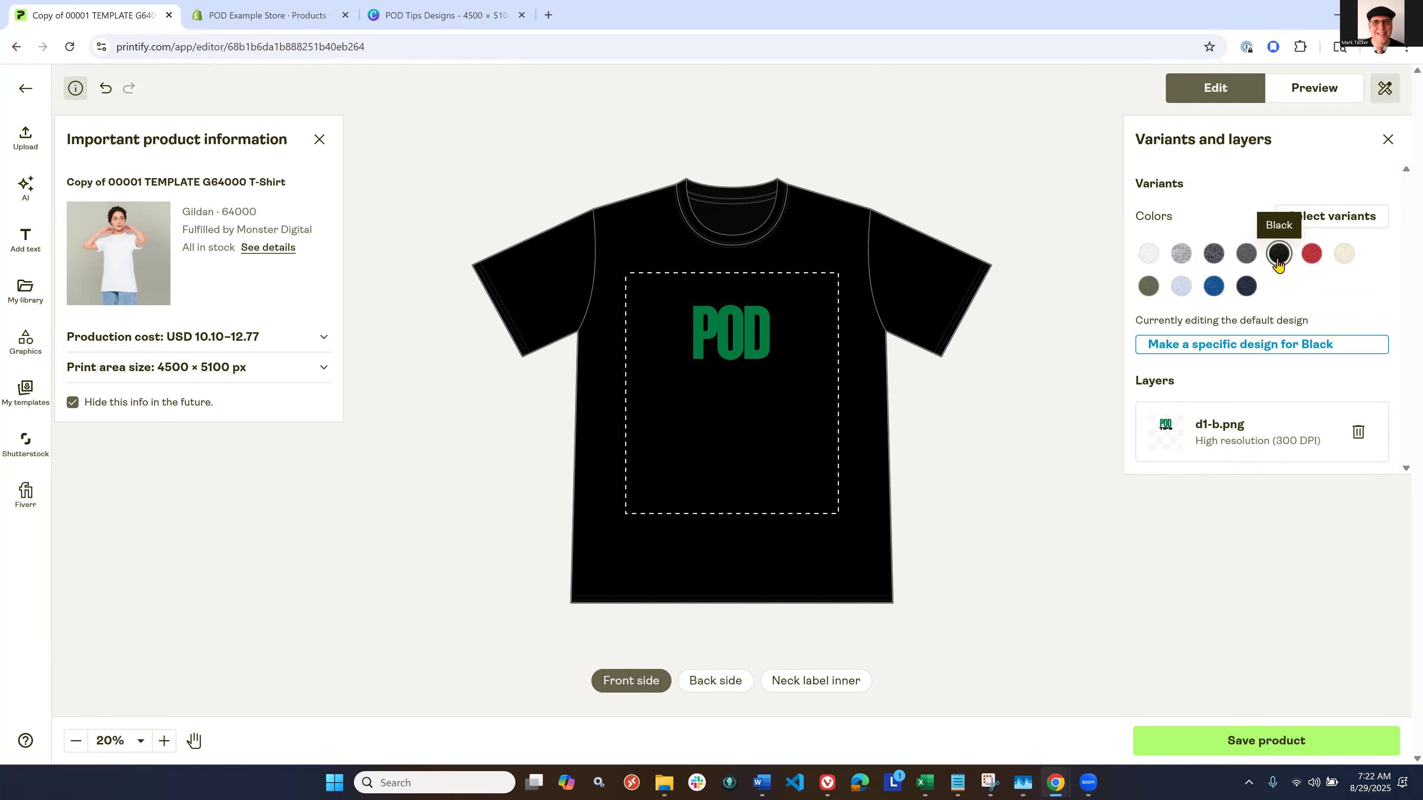
left_click(1308, 258)
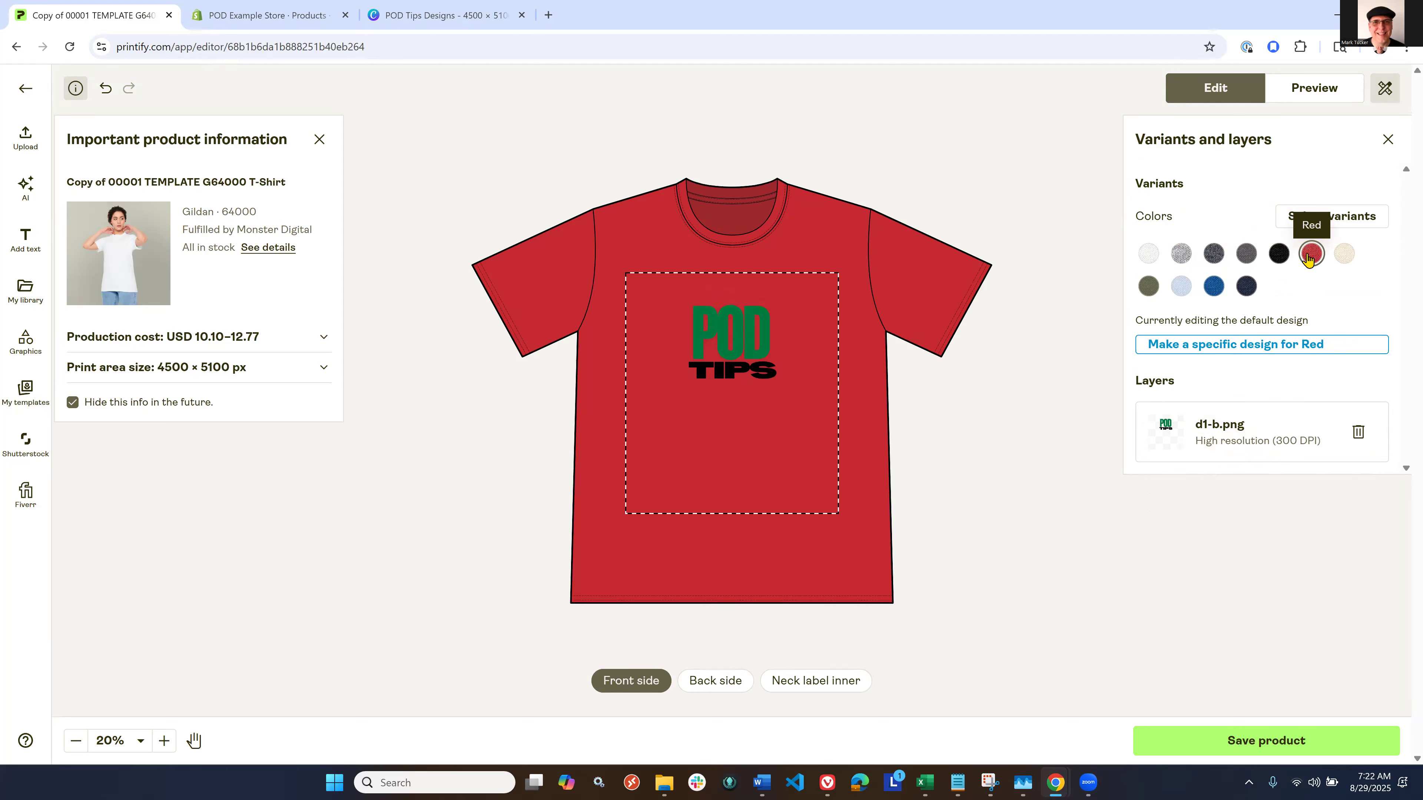
left_click(1336, 258)
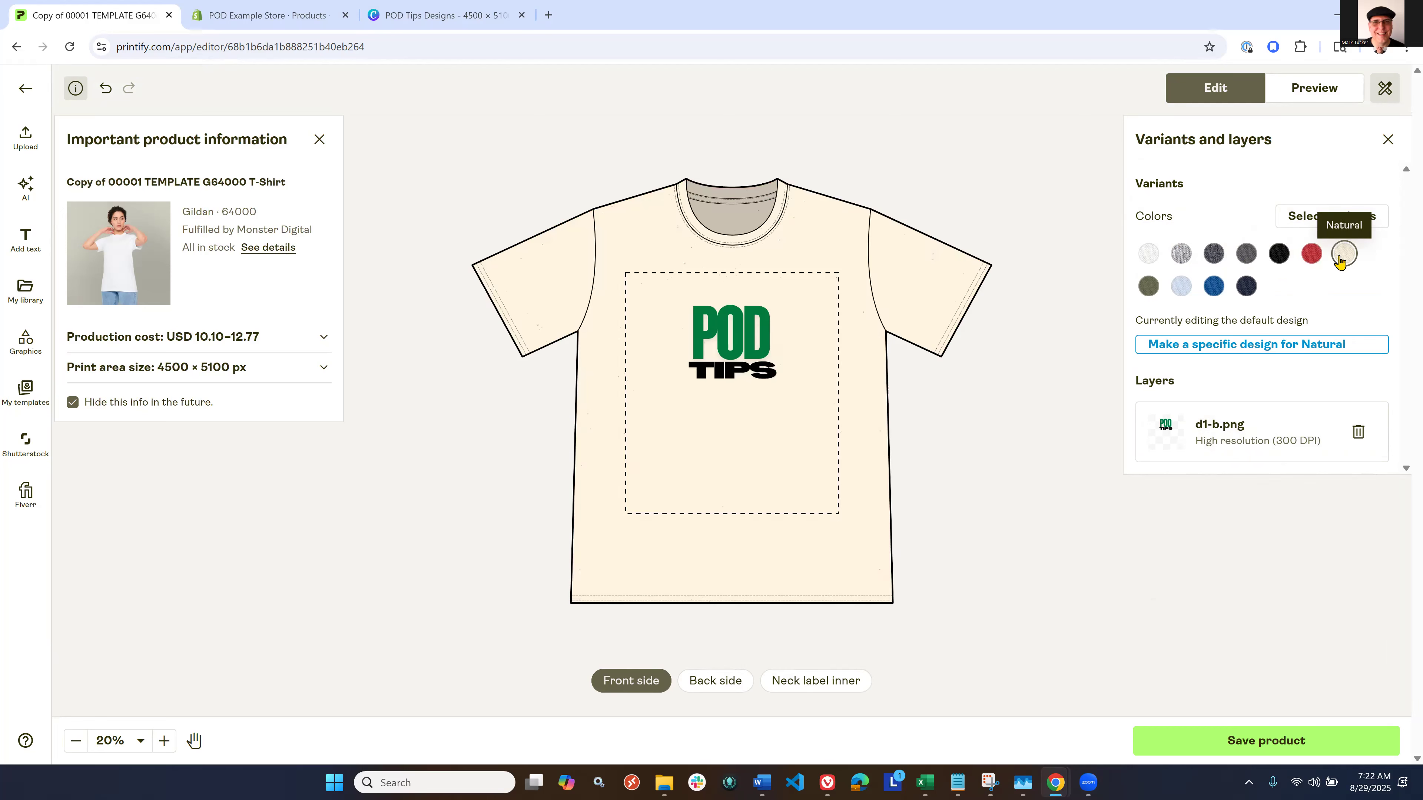
left_click(1148, 286)
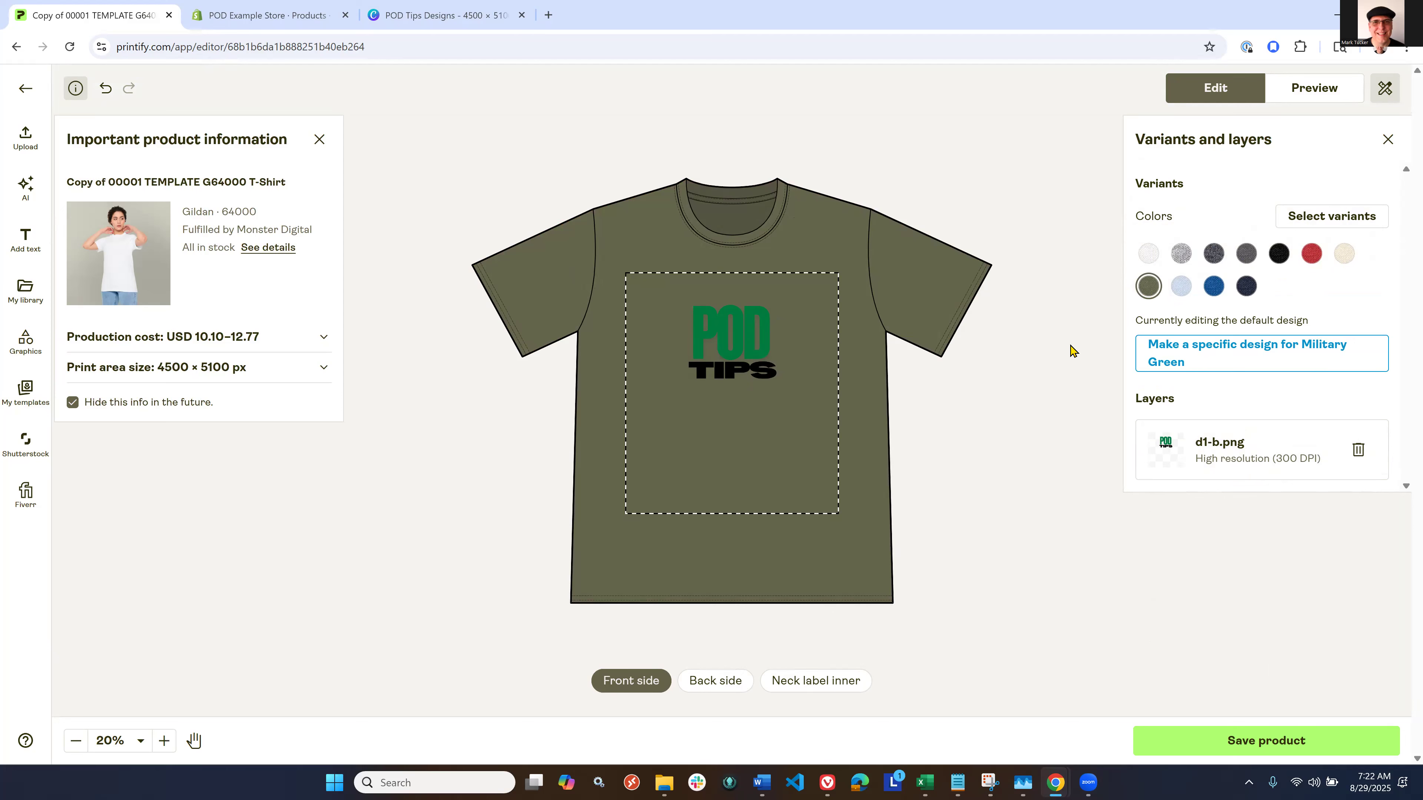
left_click(1178, 287)
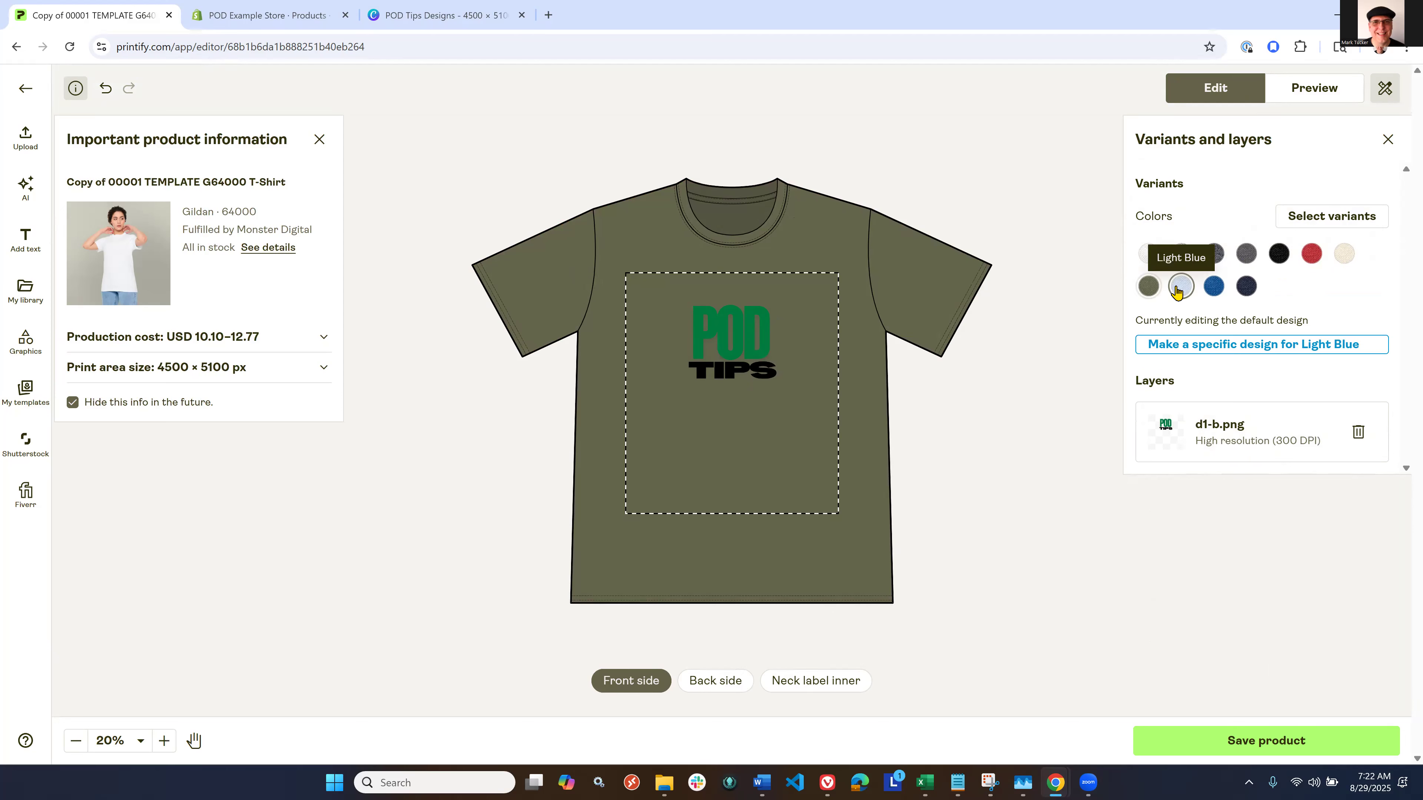
left_click(1213, 286)
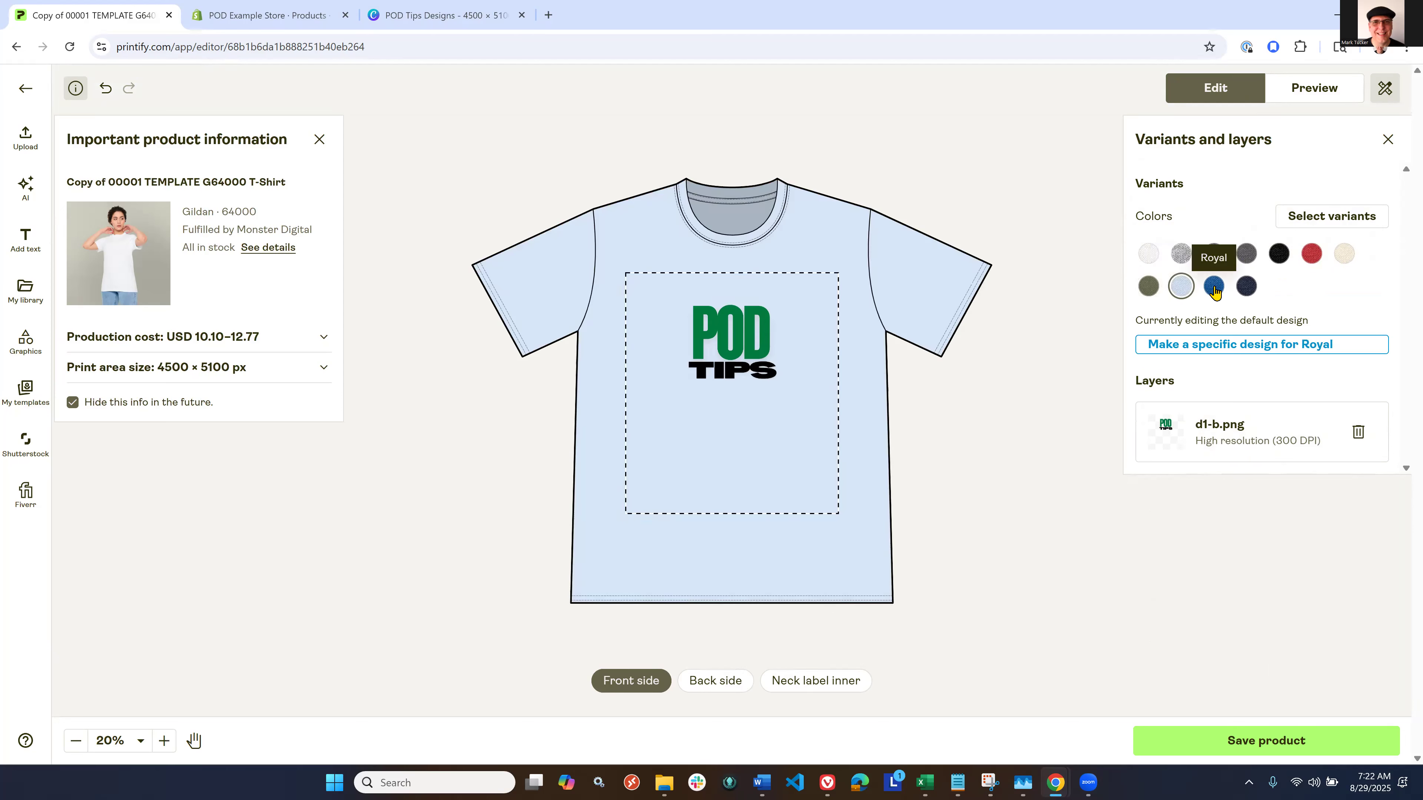
left_click(1246, 291)
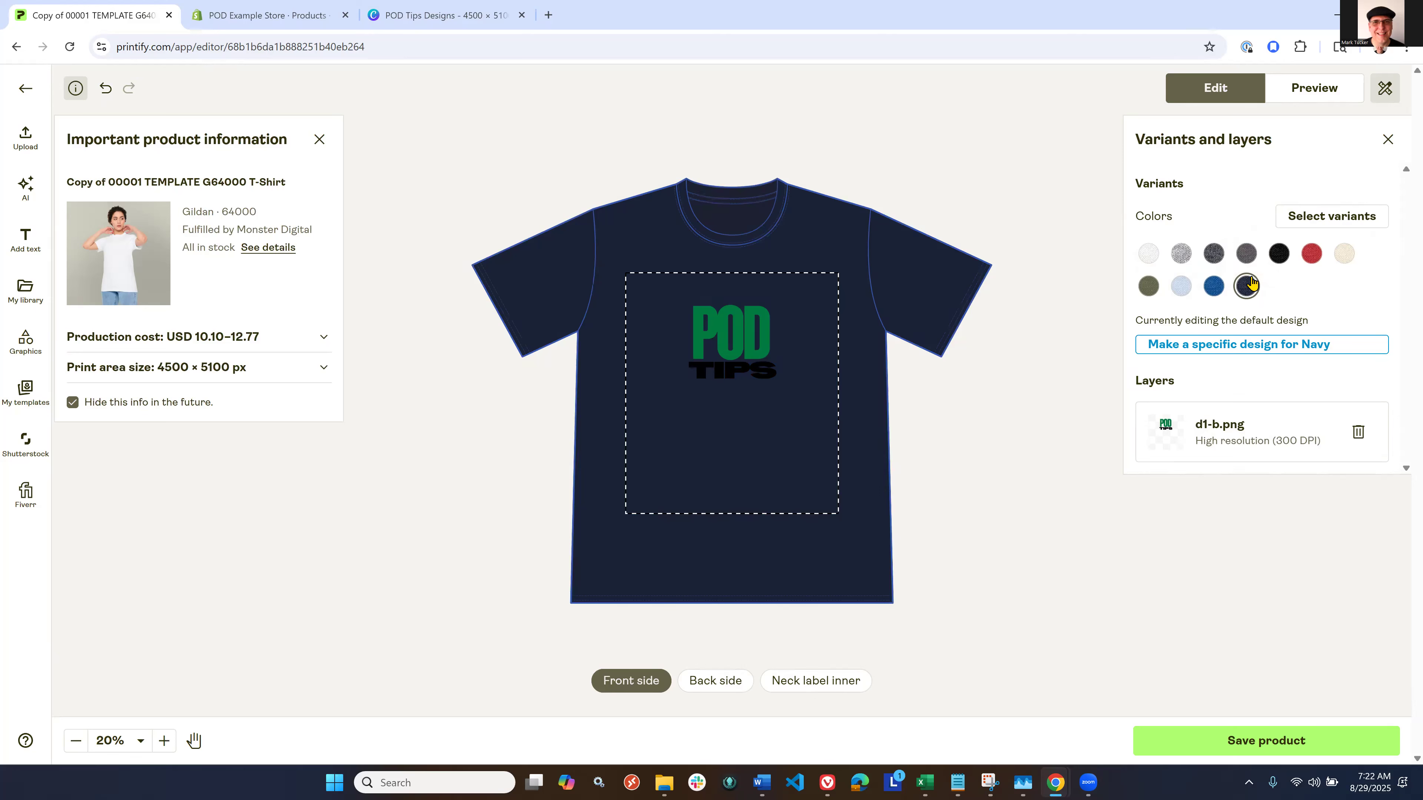
left_click(1149, 286)
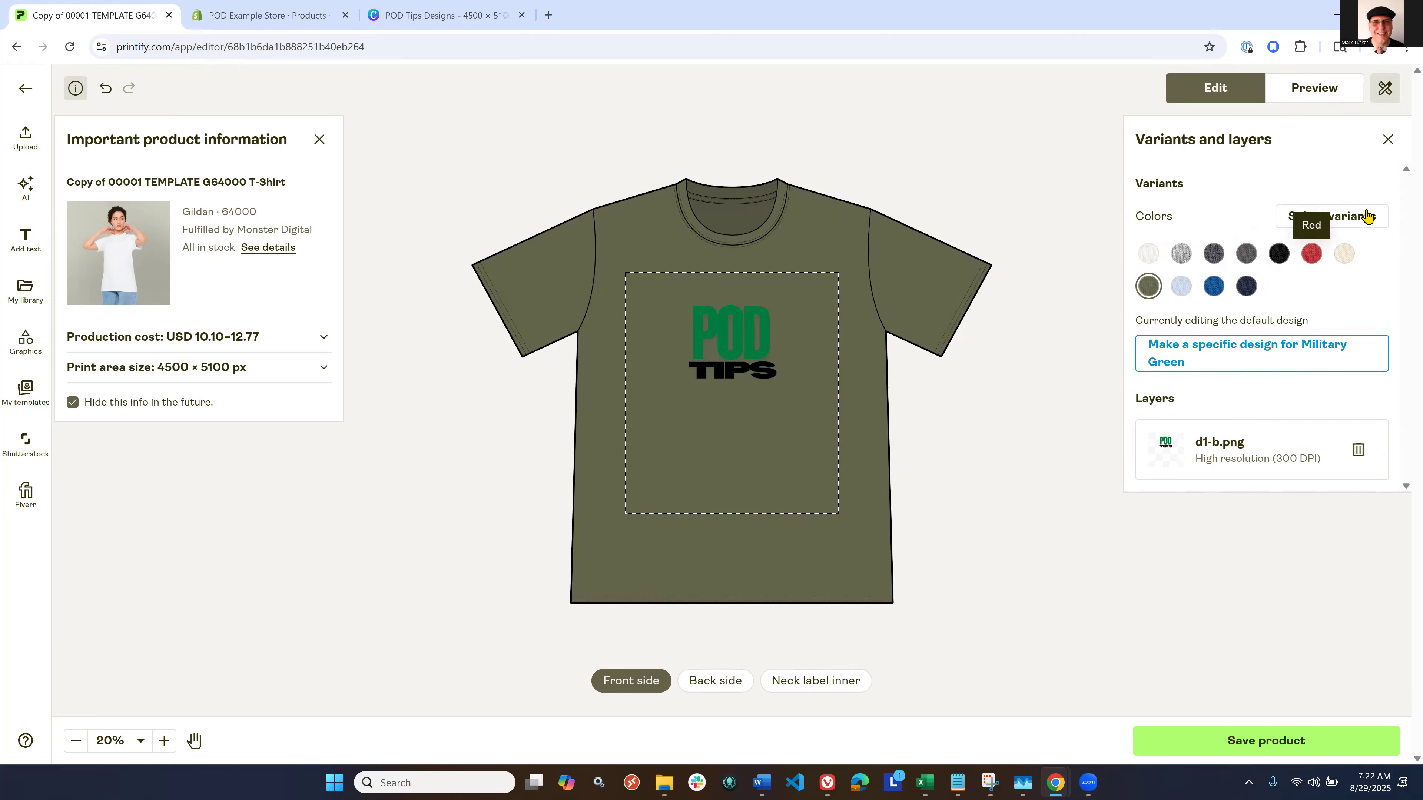
Step: Remove the Red and Military Green colours from the product's selected variants
left_click(1343, 217)
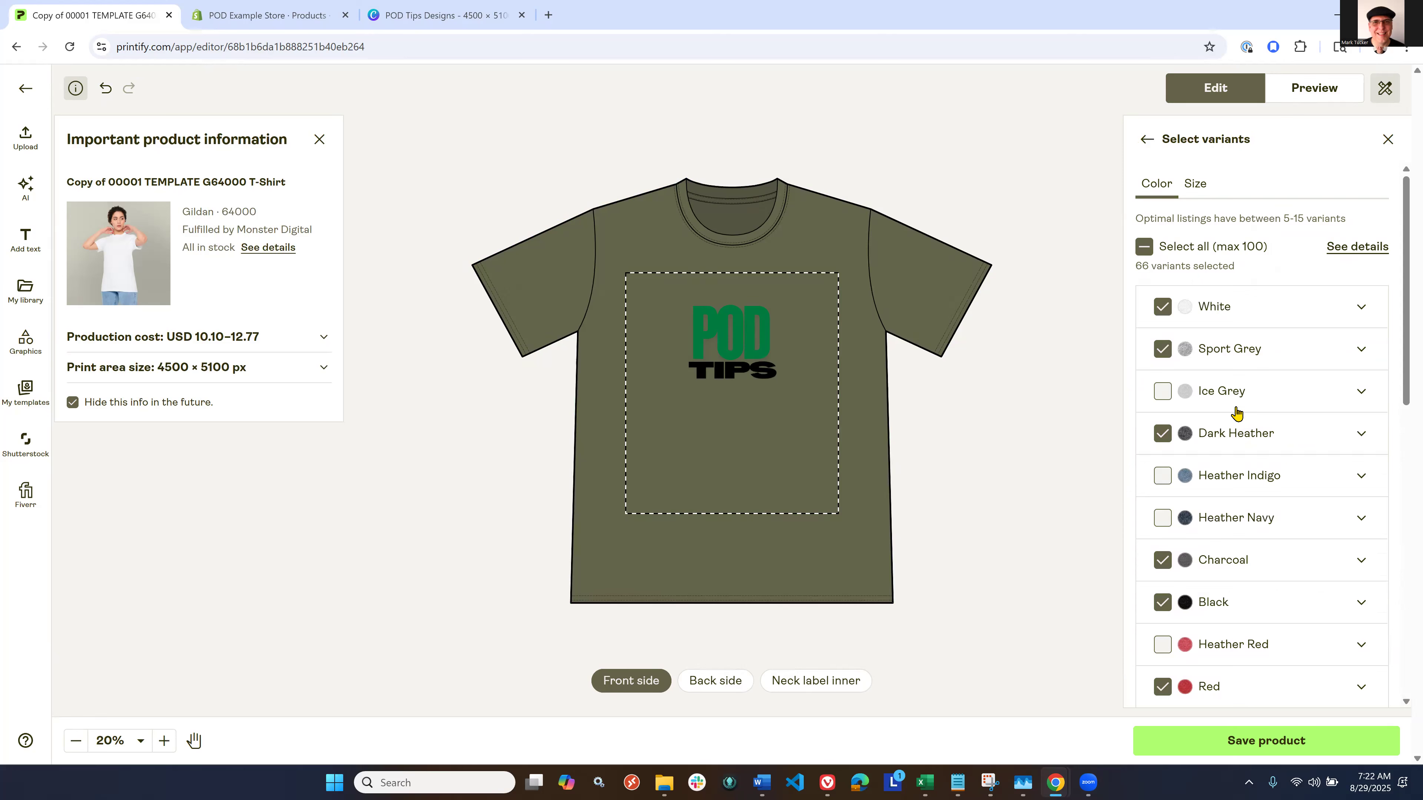
left_click(1162, 687)
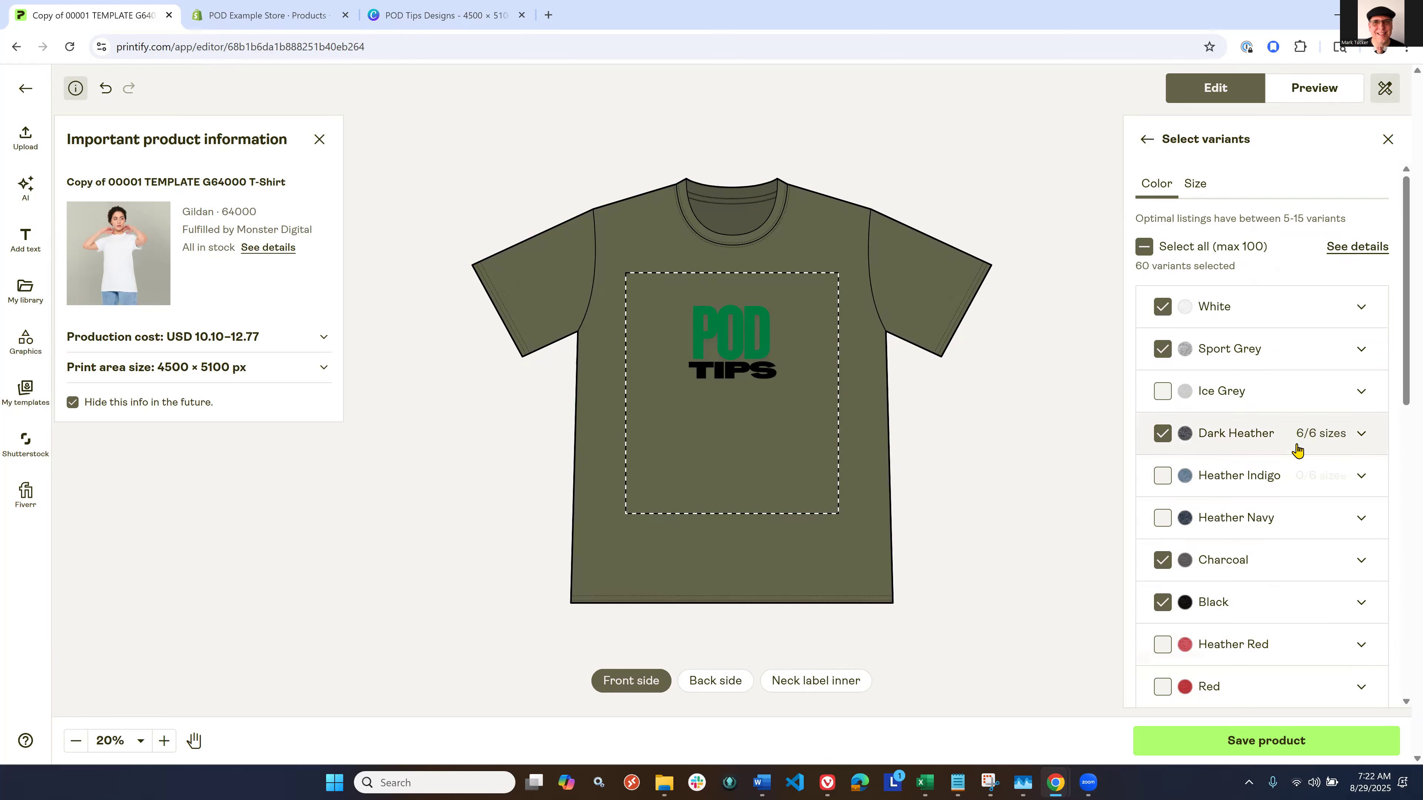
scroll(1206, 449, "down", 5)
scroll(1296, 459, "down", 5)
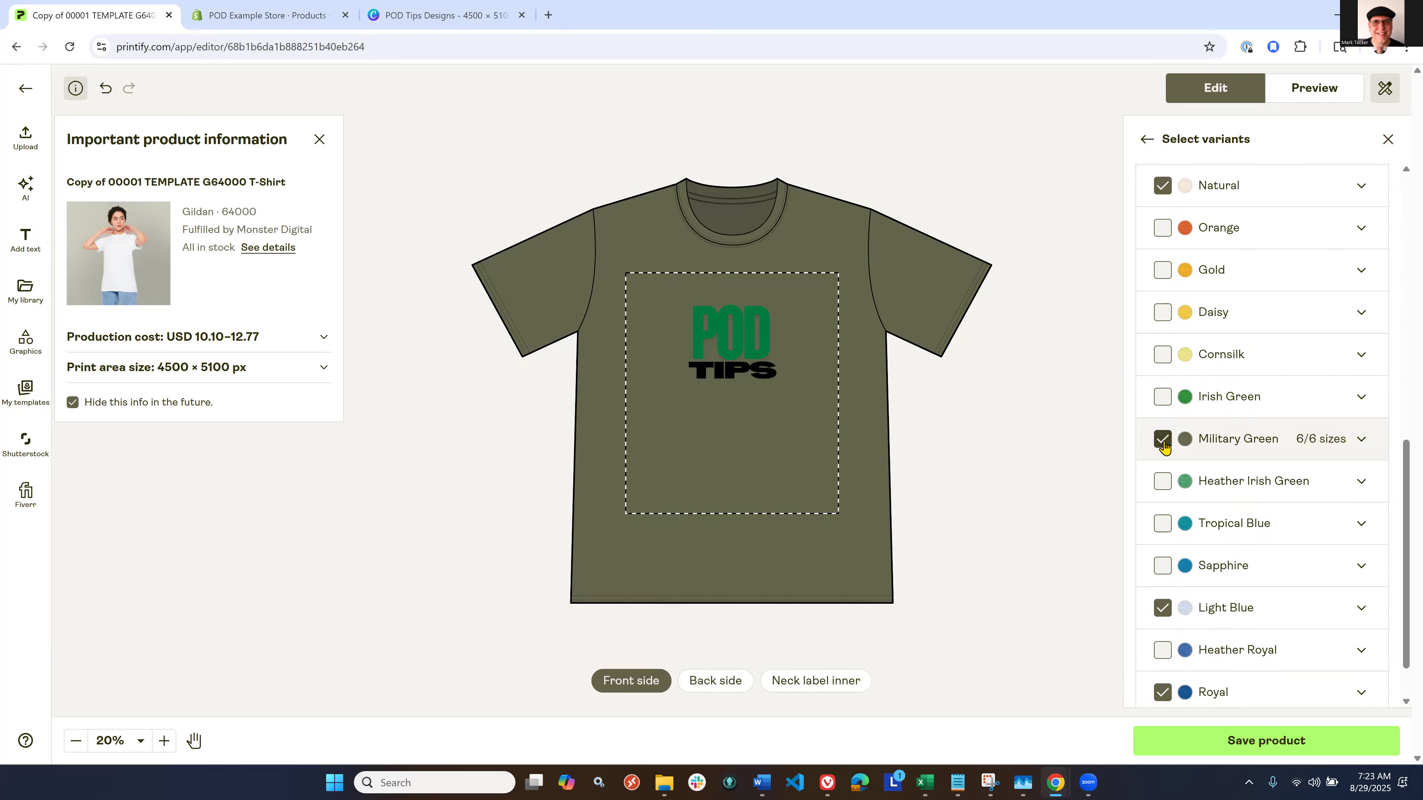
left_click(1162, 439)
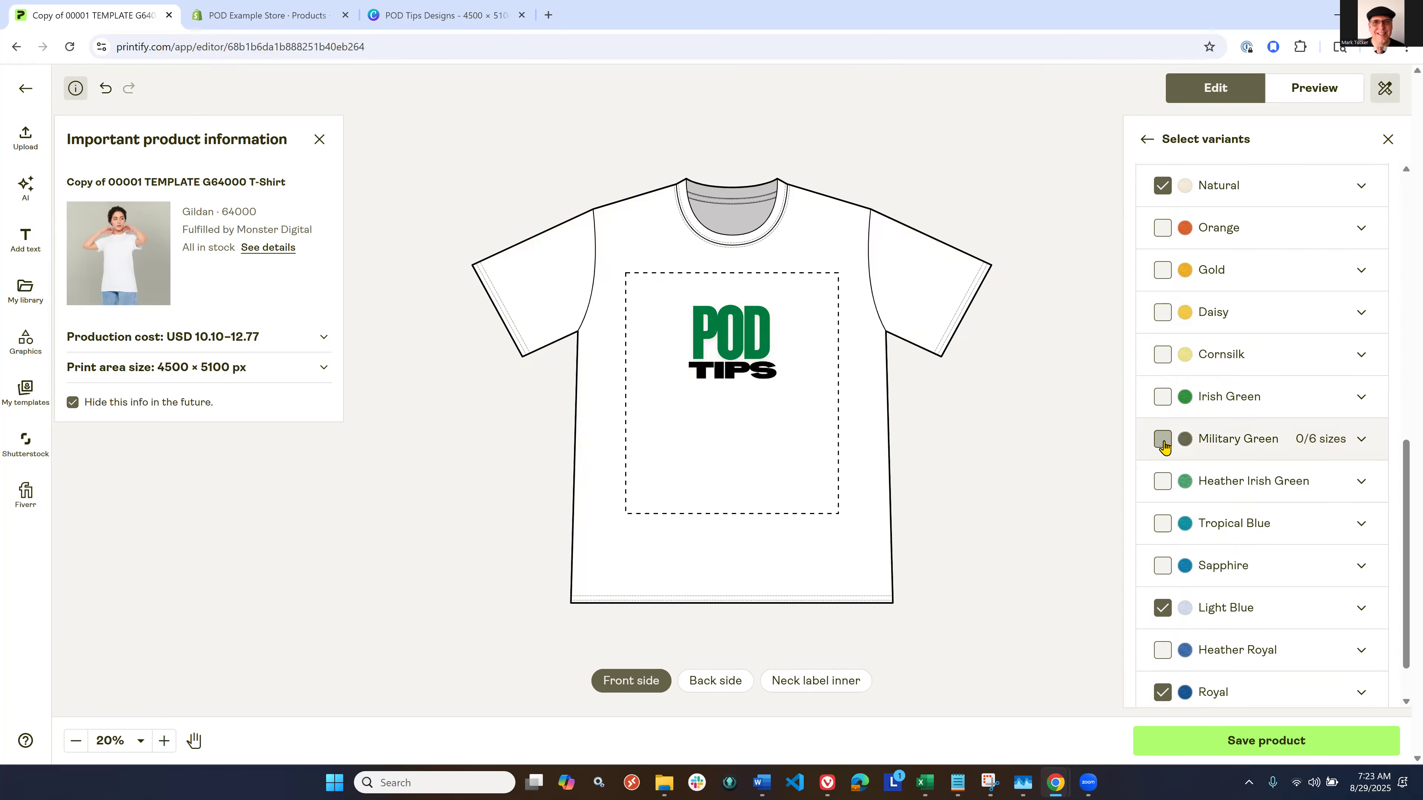
Step: Make colour-specific designs with the d1-b.png layer for White, Sport Grey, Dark Heather and Charcoal
left_click(1147, 140)
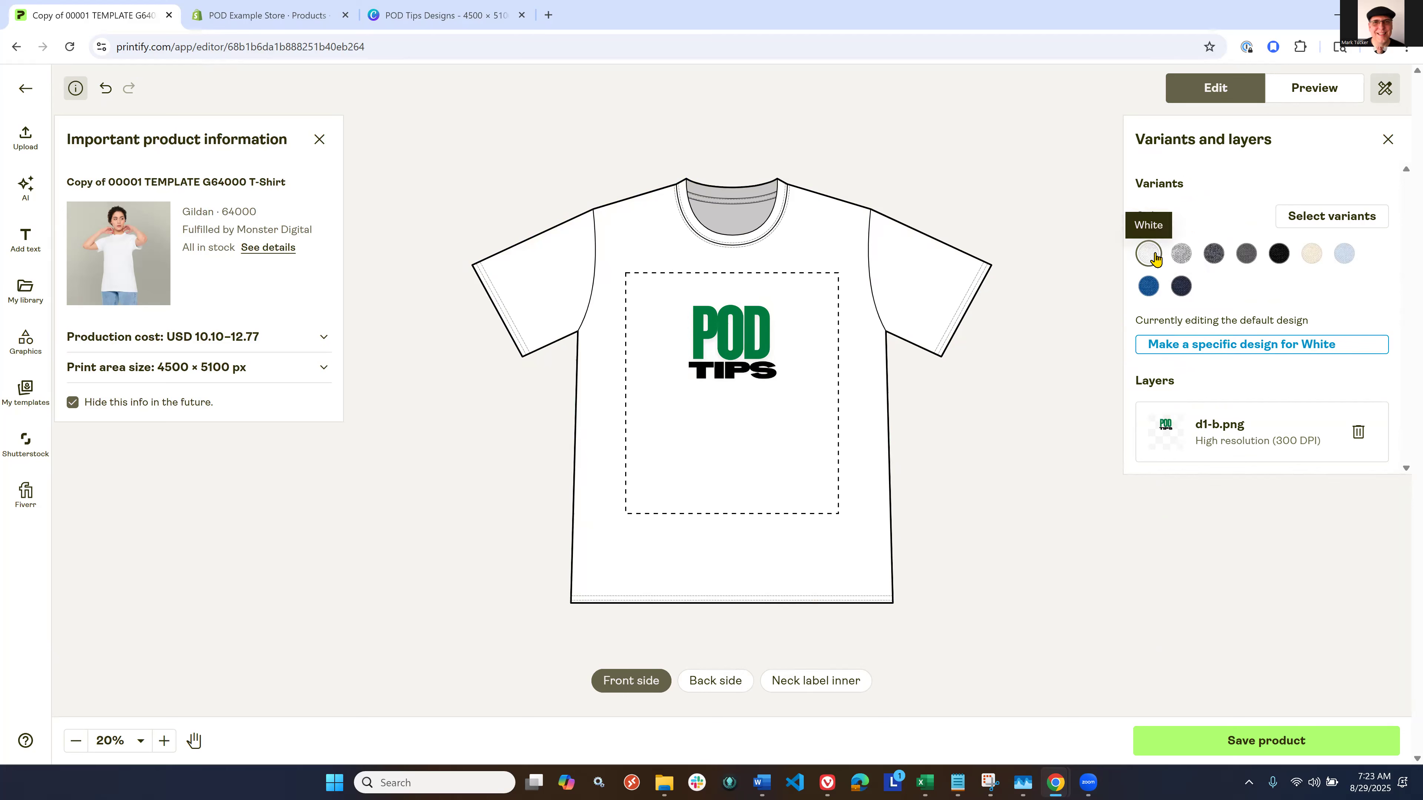
left_click(1204, 348)
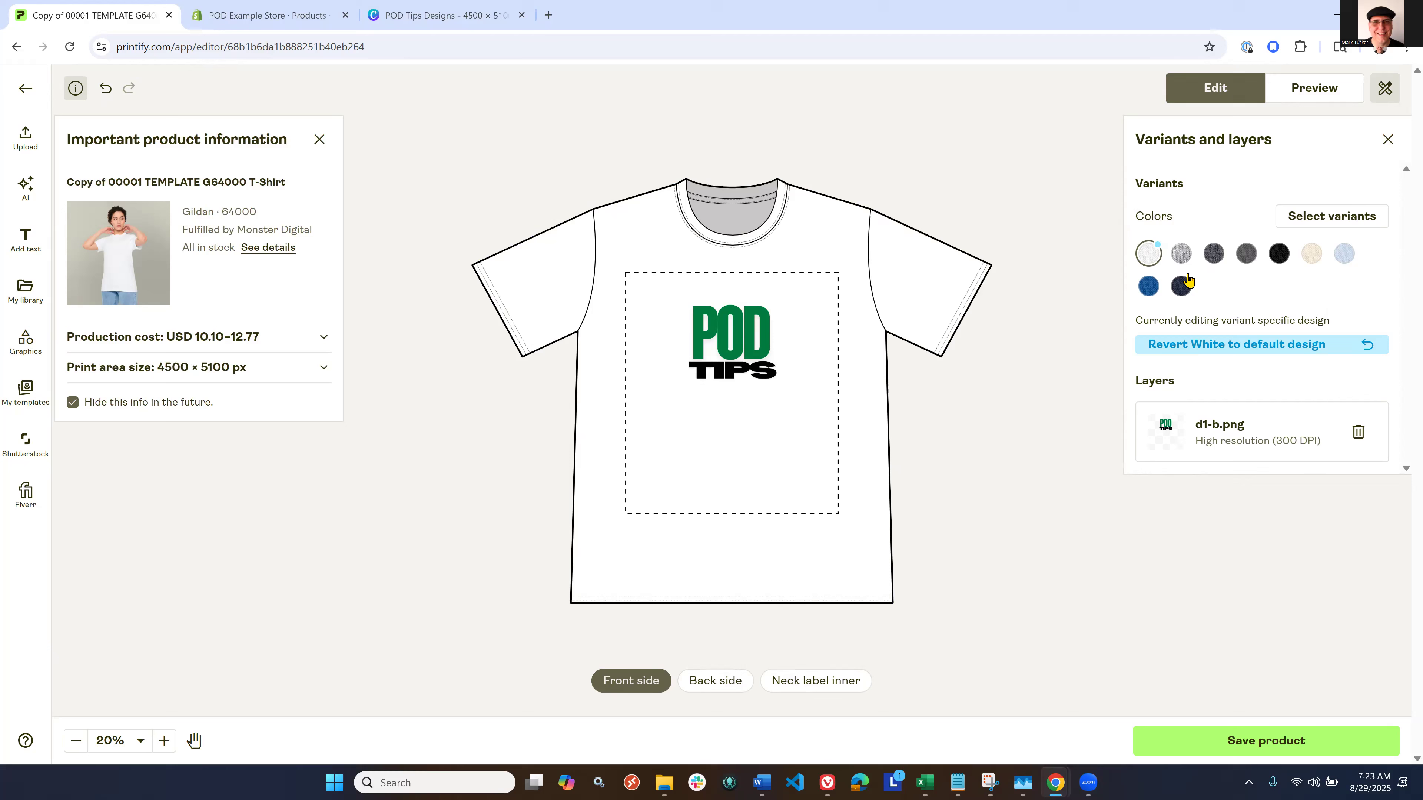
left_click(1179, 257)
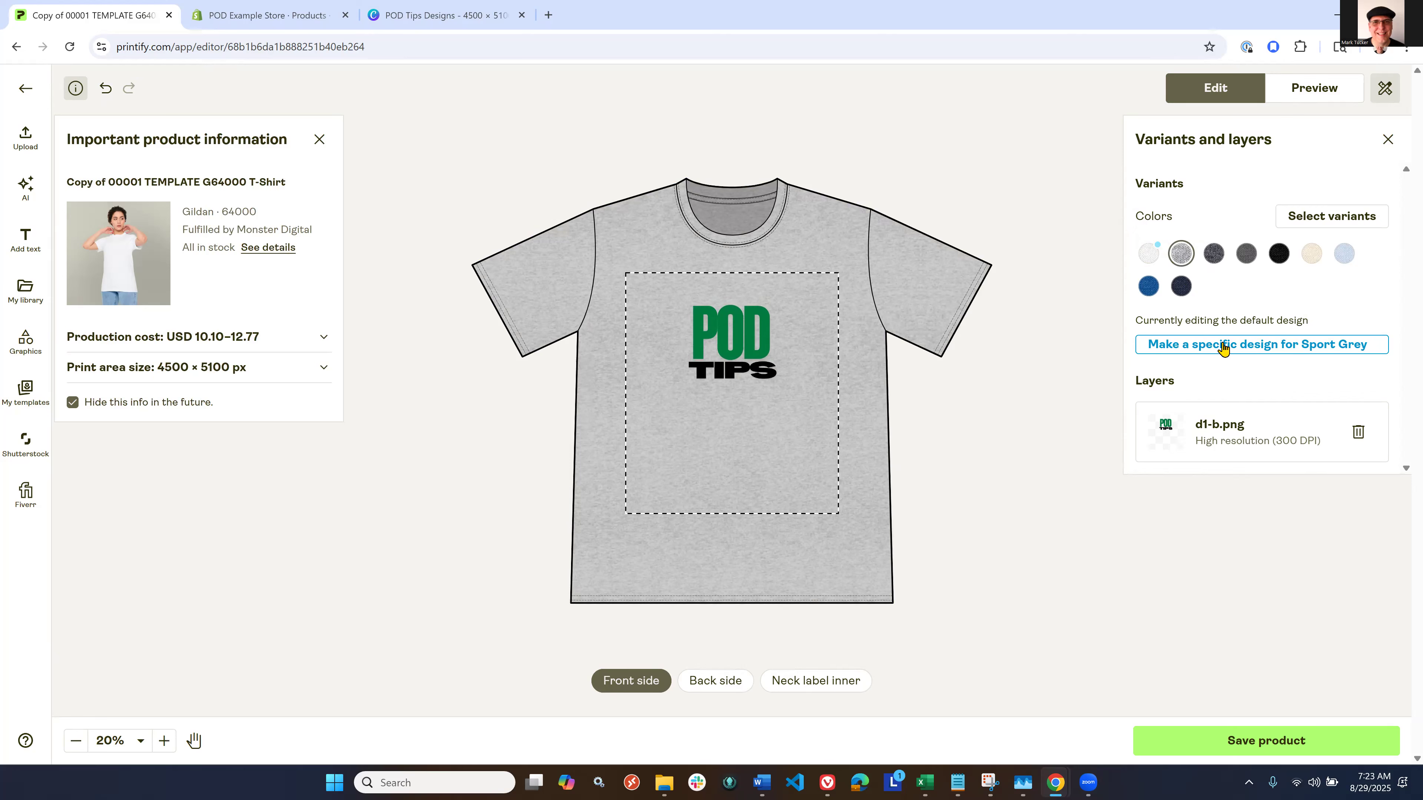
left_click(1213, 253)
left_click(1223, 354)
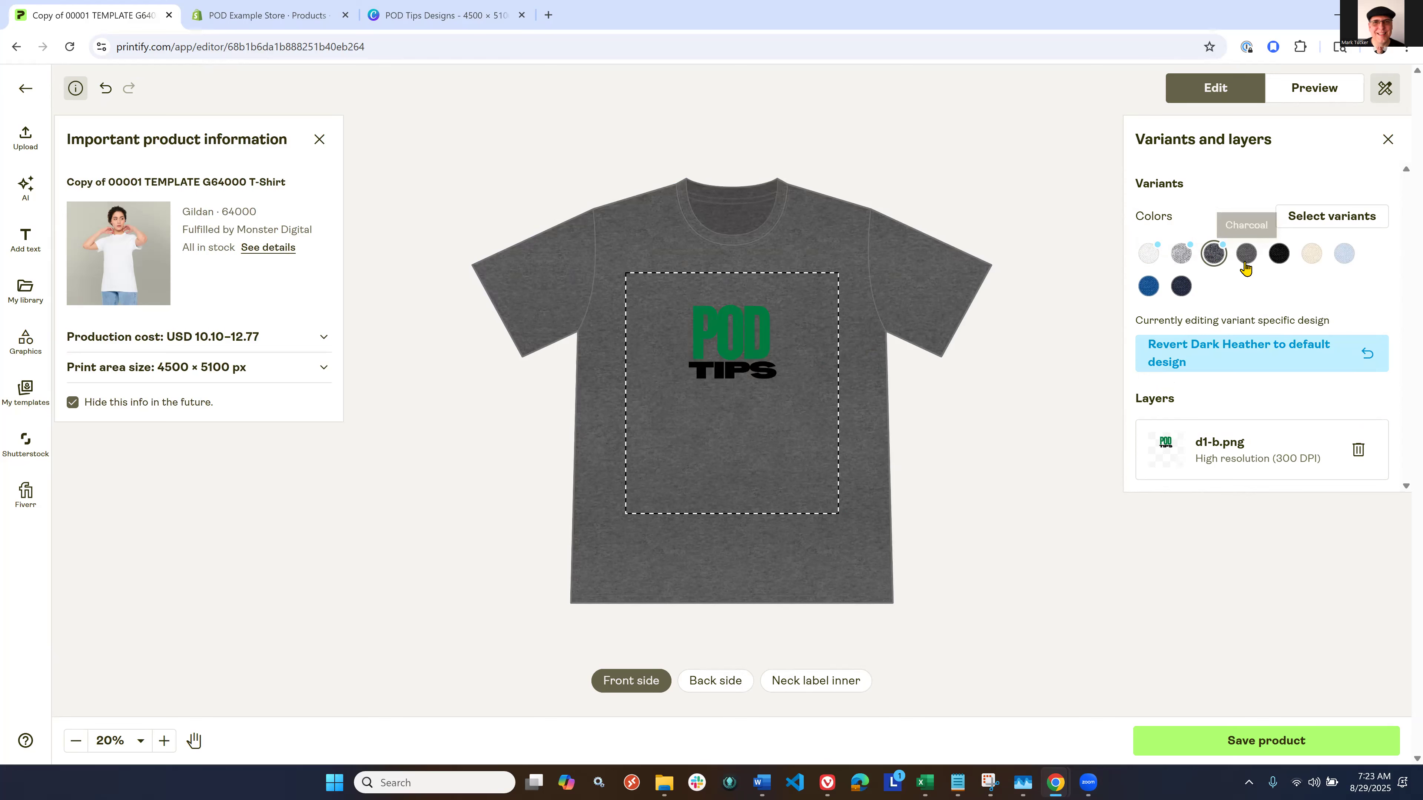
left_click(1244, 343)
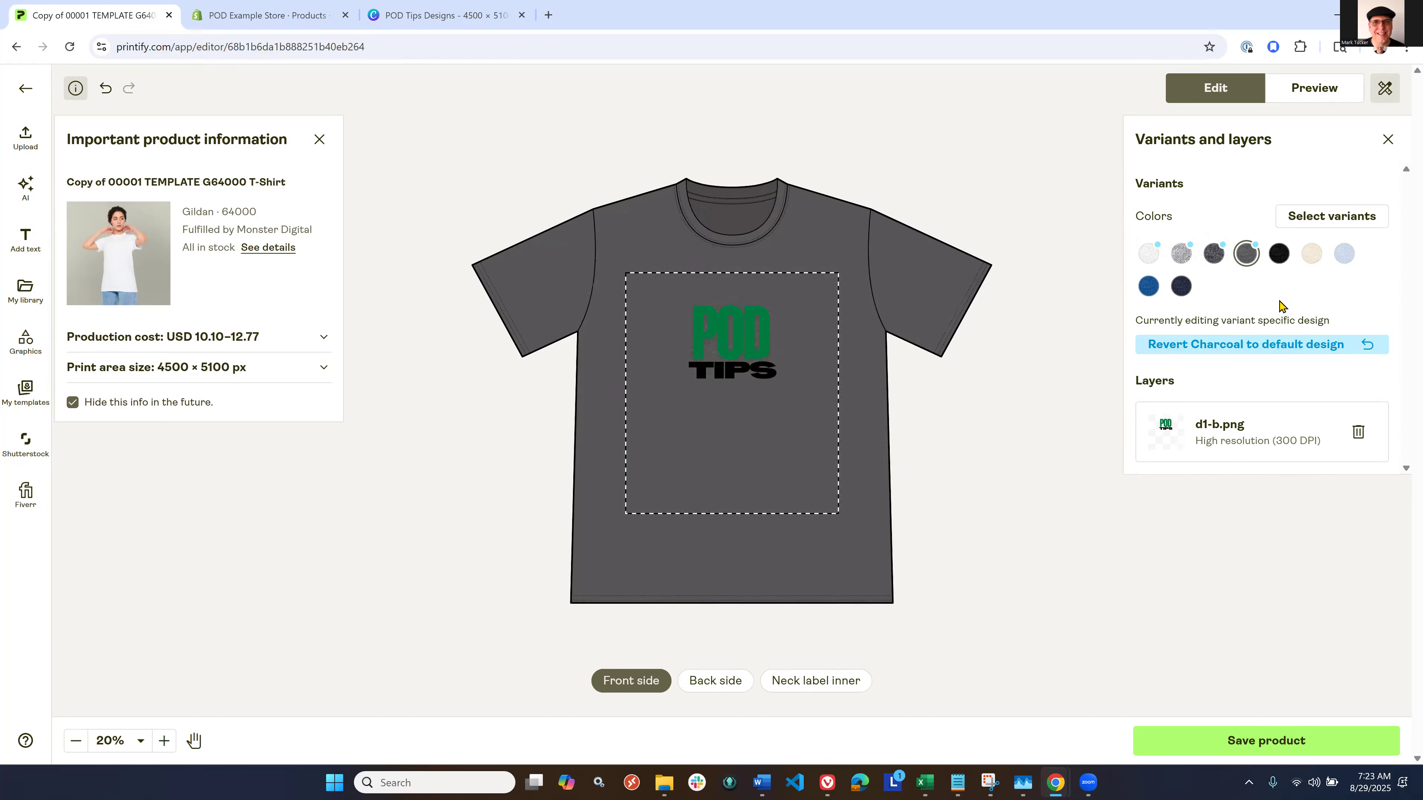
Step: Make colour-specific designs with the same d1-b.png layer for Natural, Light Blue and Royal
left_click(1306, 261)
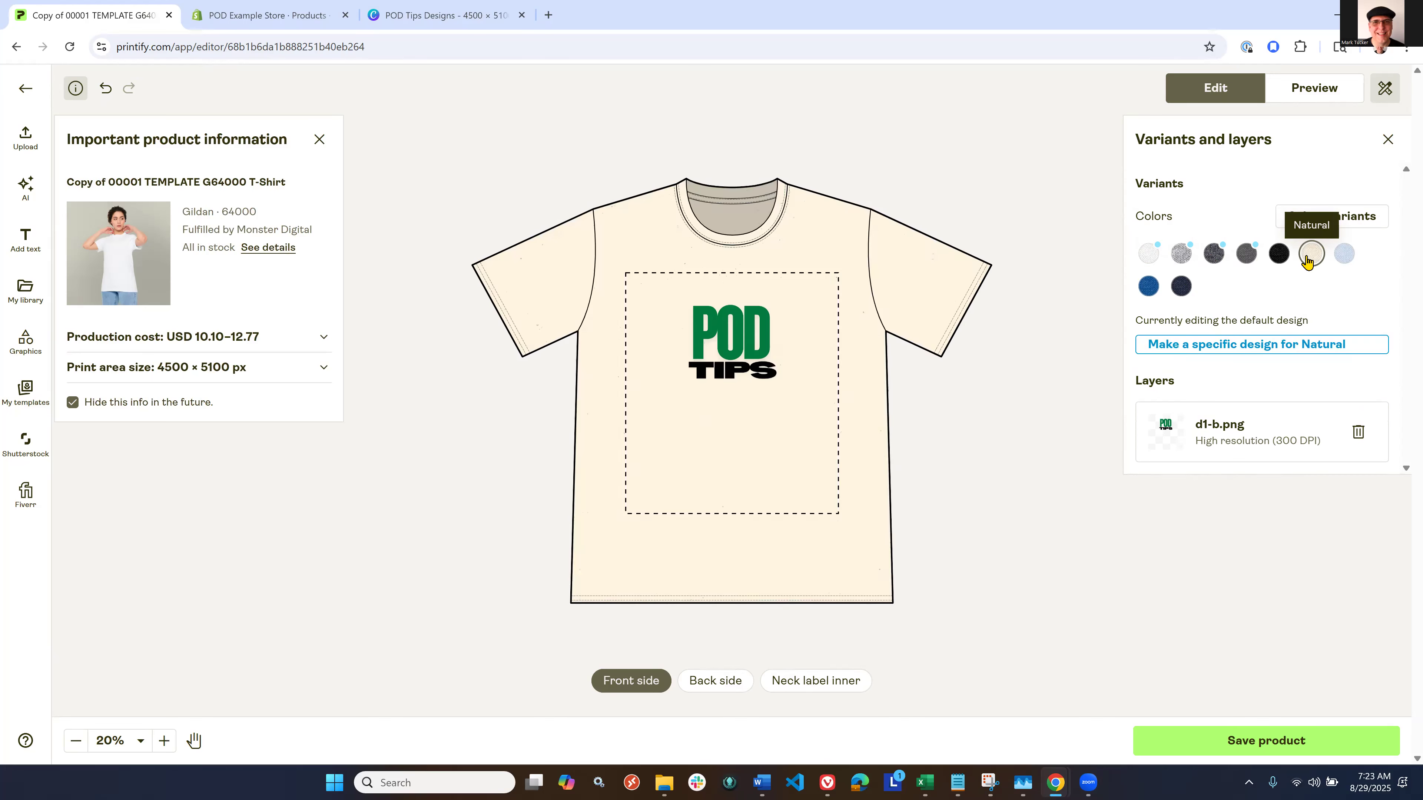
left_click(1293, 348)
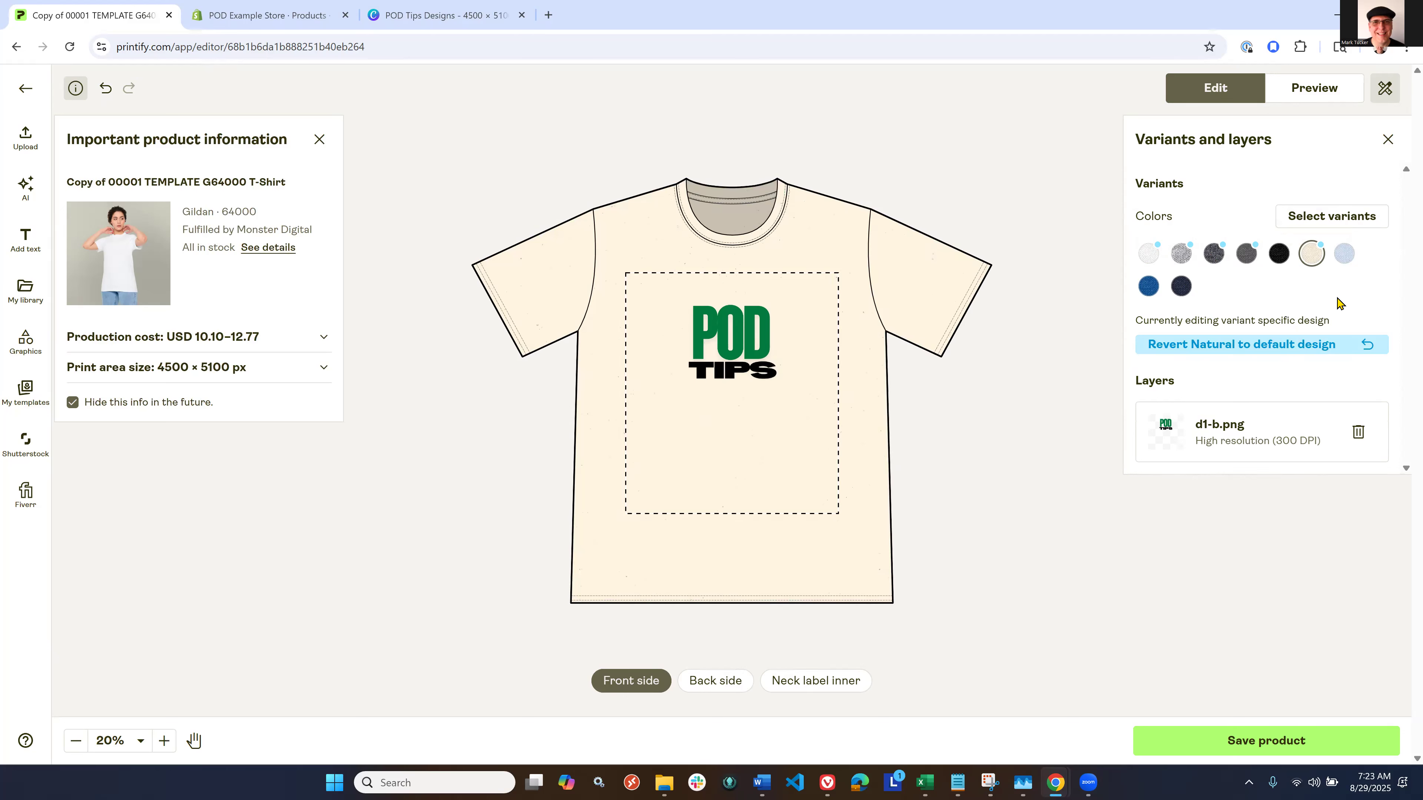
left_click(1343, 257)
left_click(1244, 344)
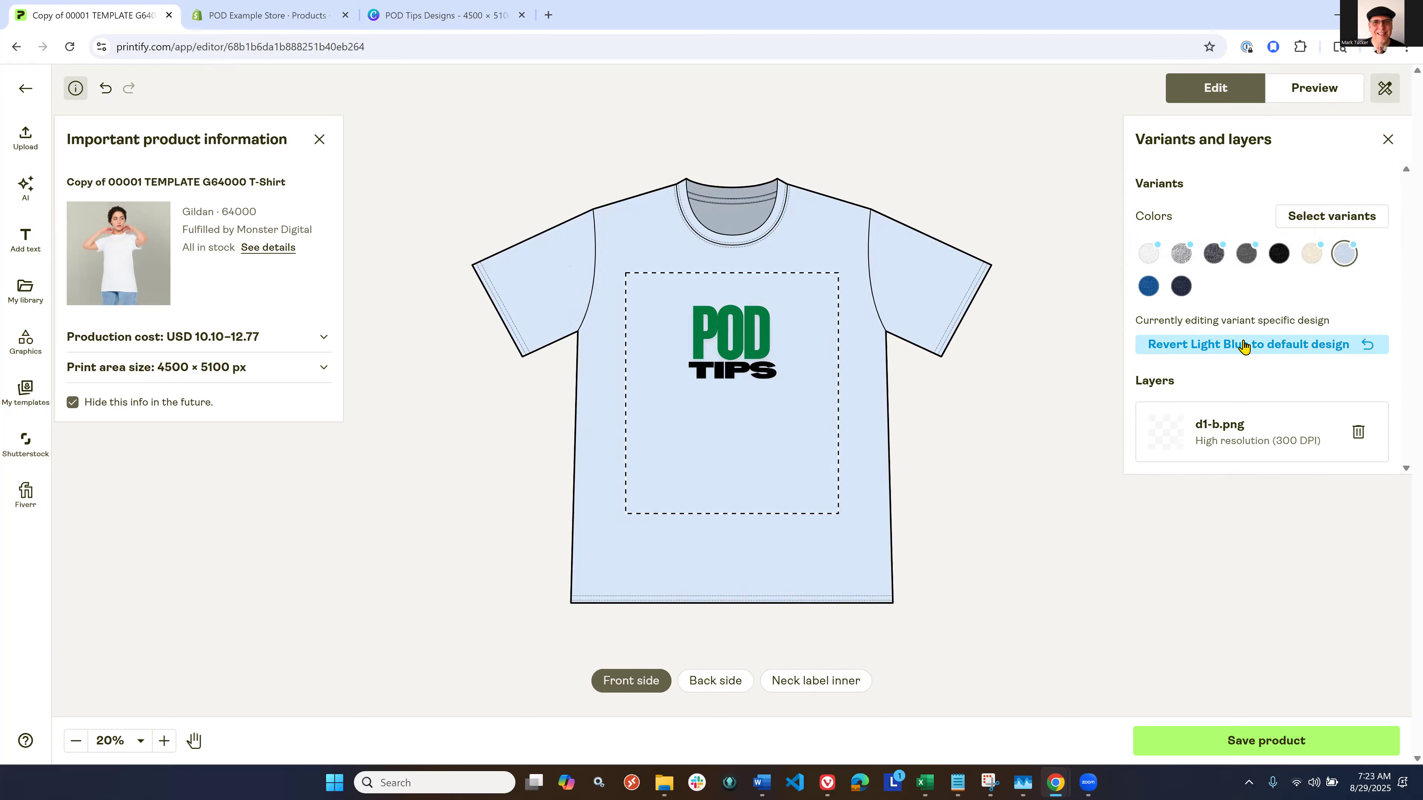
left_click(1145, 286)
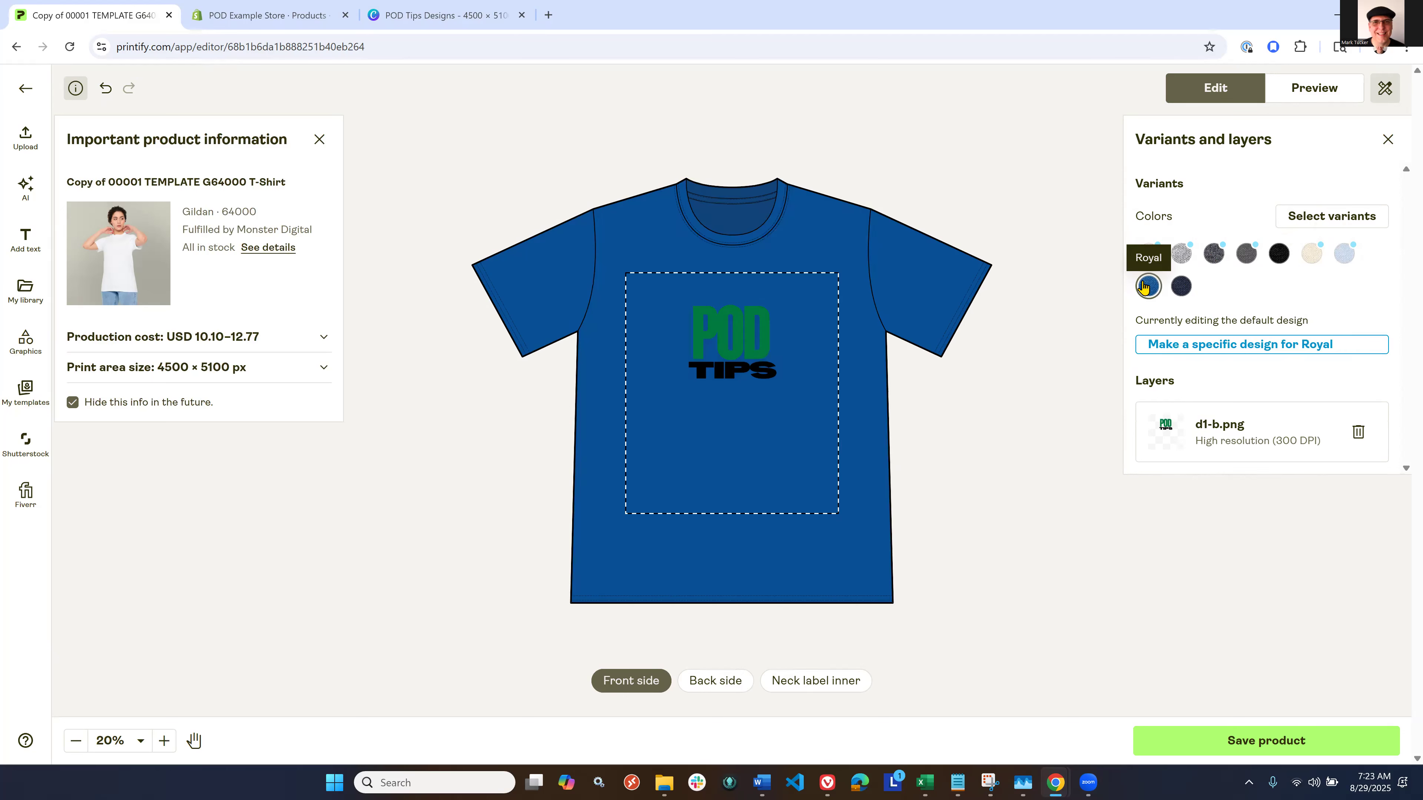
left_click(1206, 345)
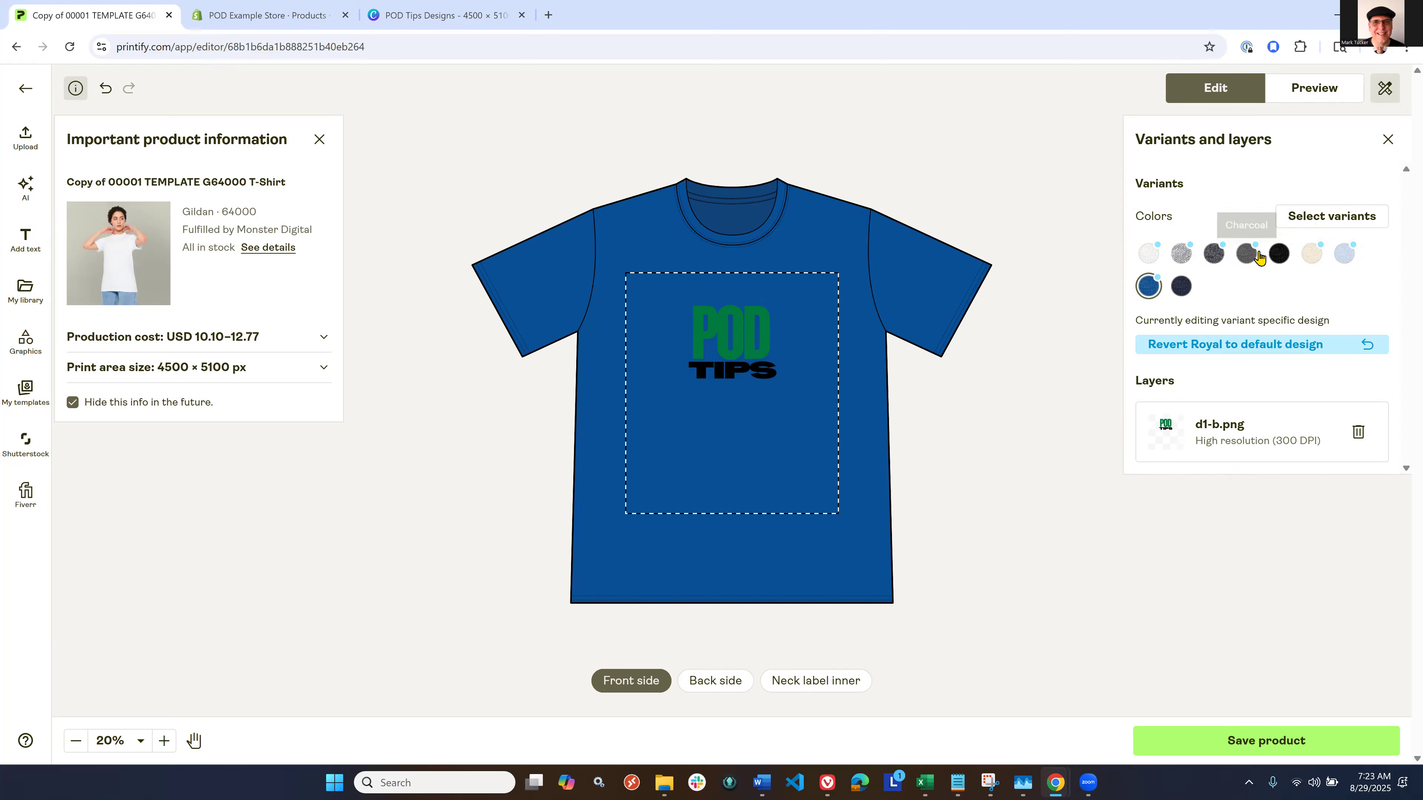
Step: Delete the d1-b.png layer from the default design on Black, and check the Navy and Charcoal shirts
left_click(1278, 254)
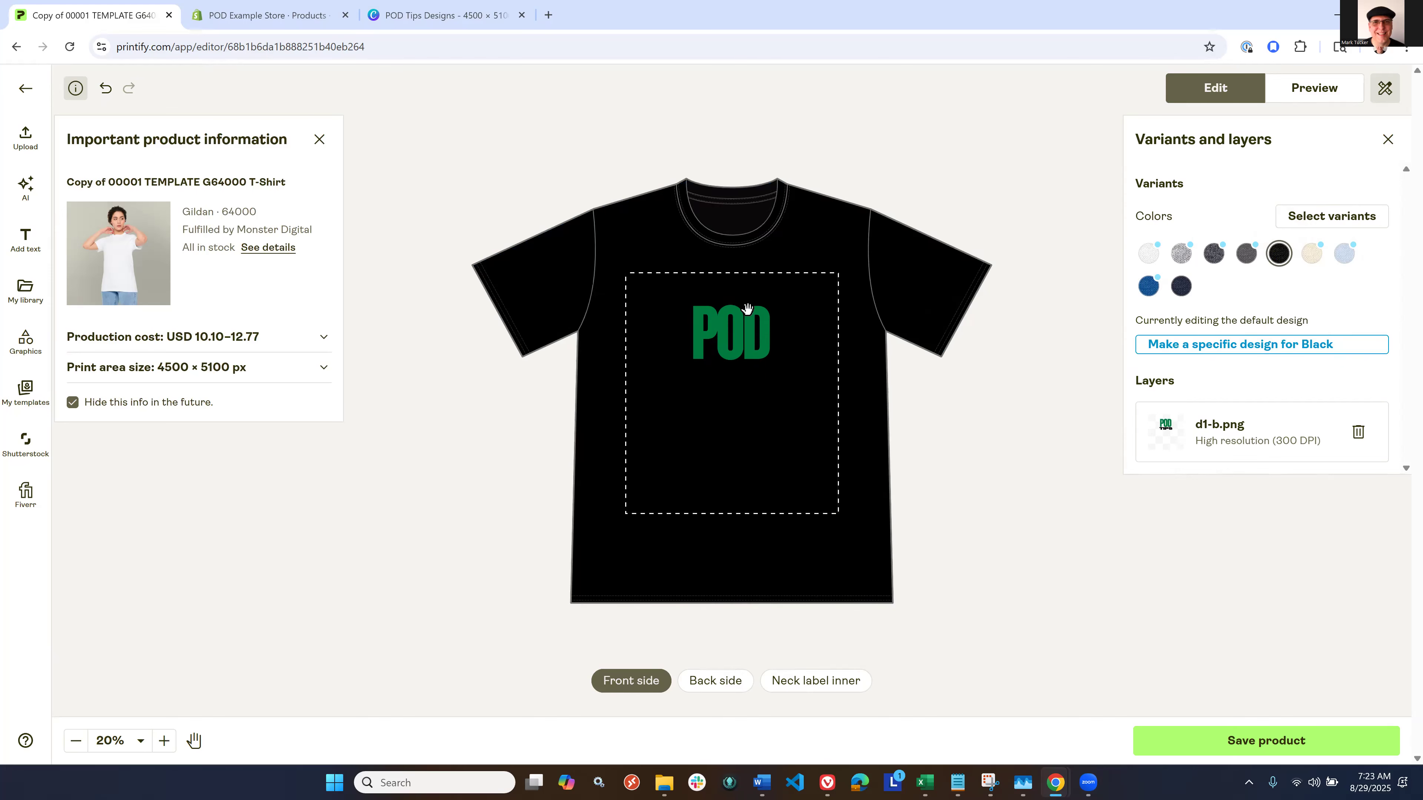
left_click(747, 325)
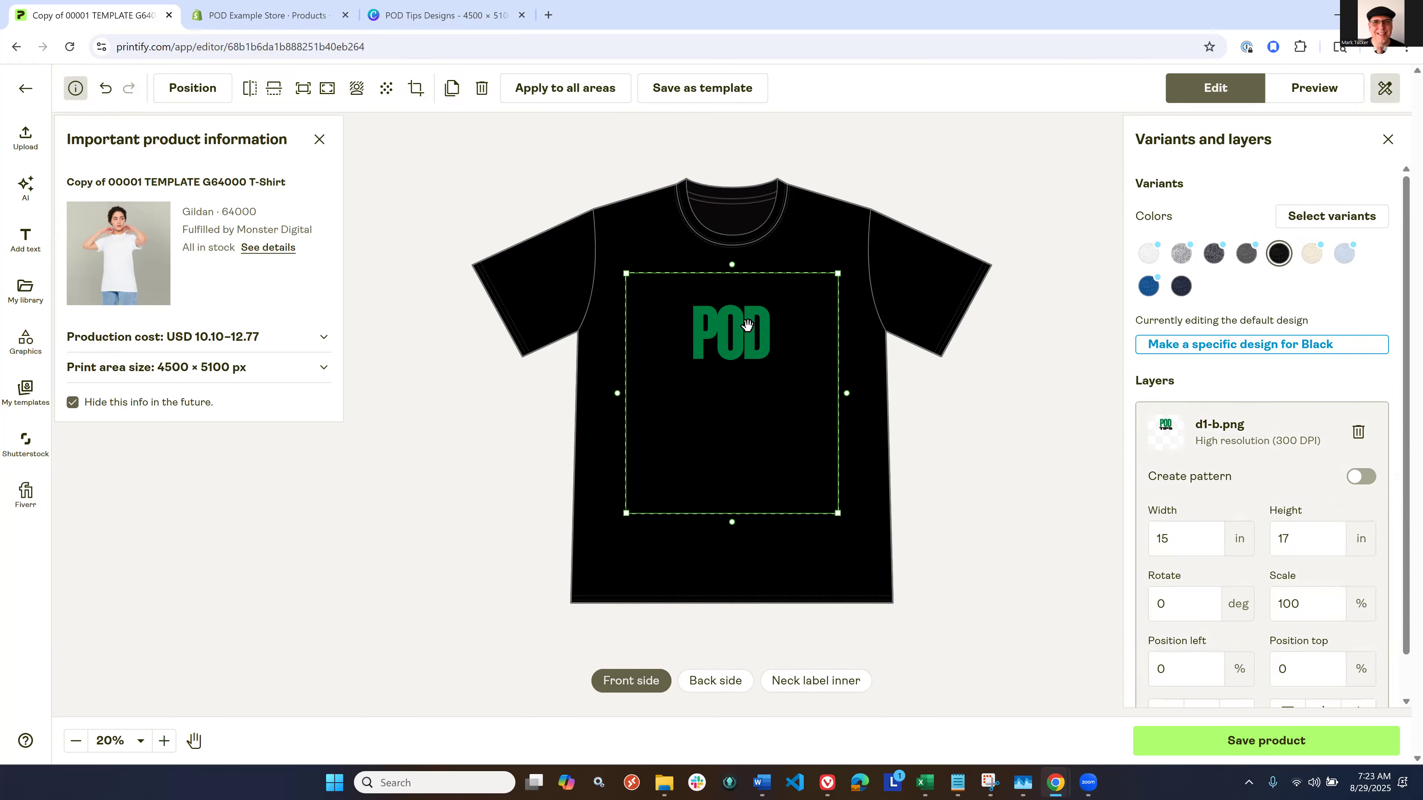
key("Delete")
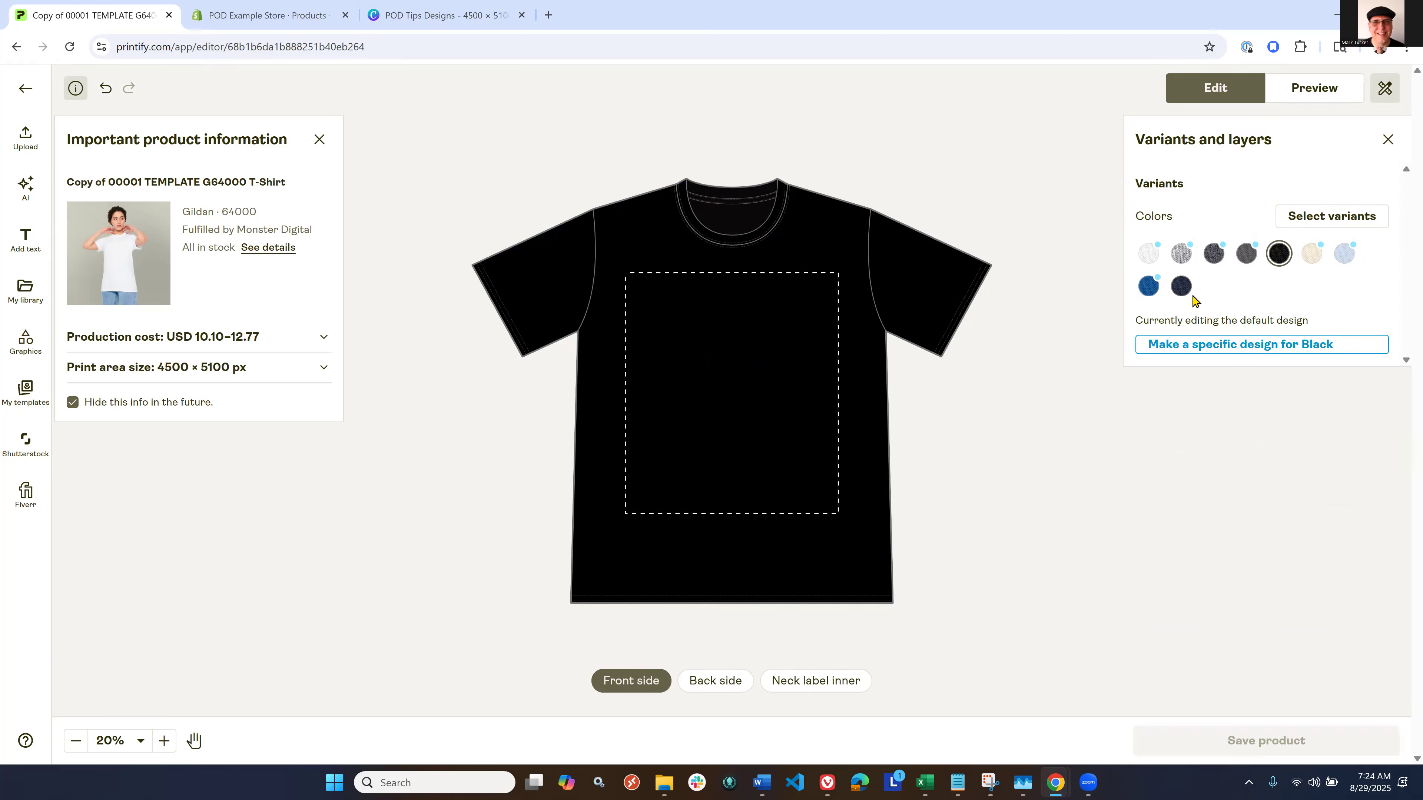
left_click(1182, 290)
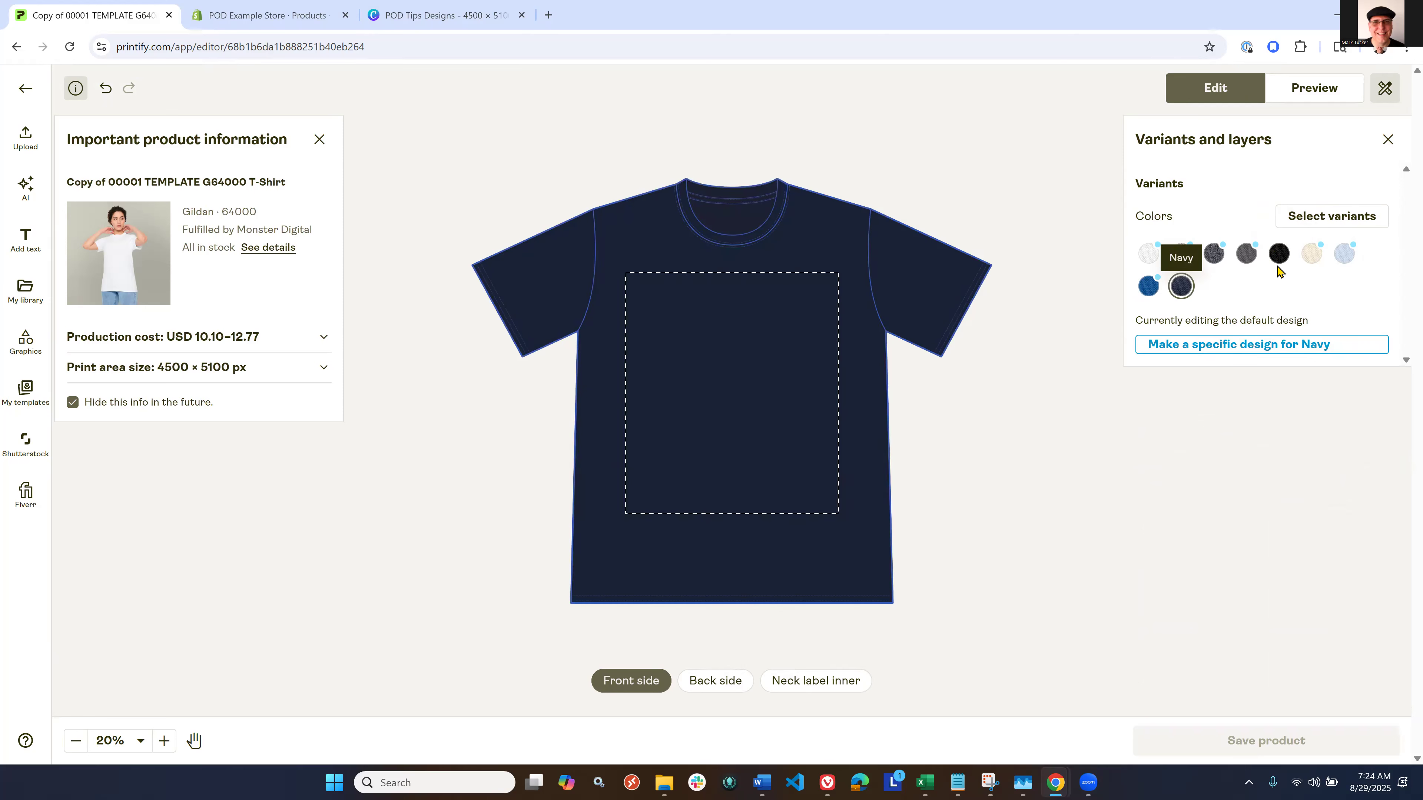
left_click(1244, 263)
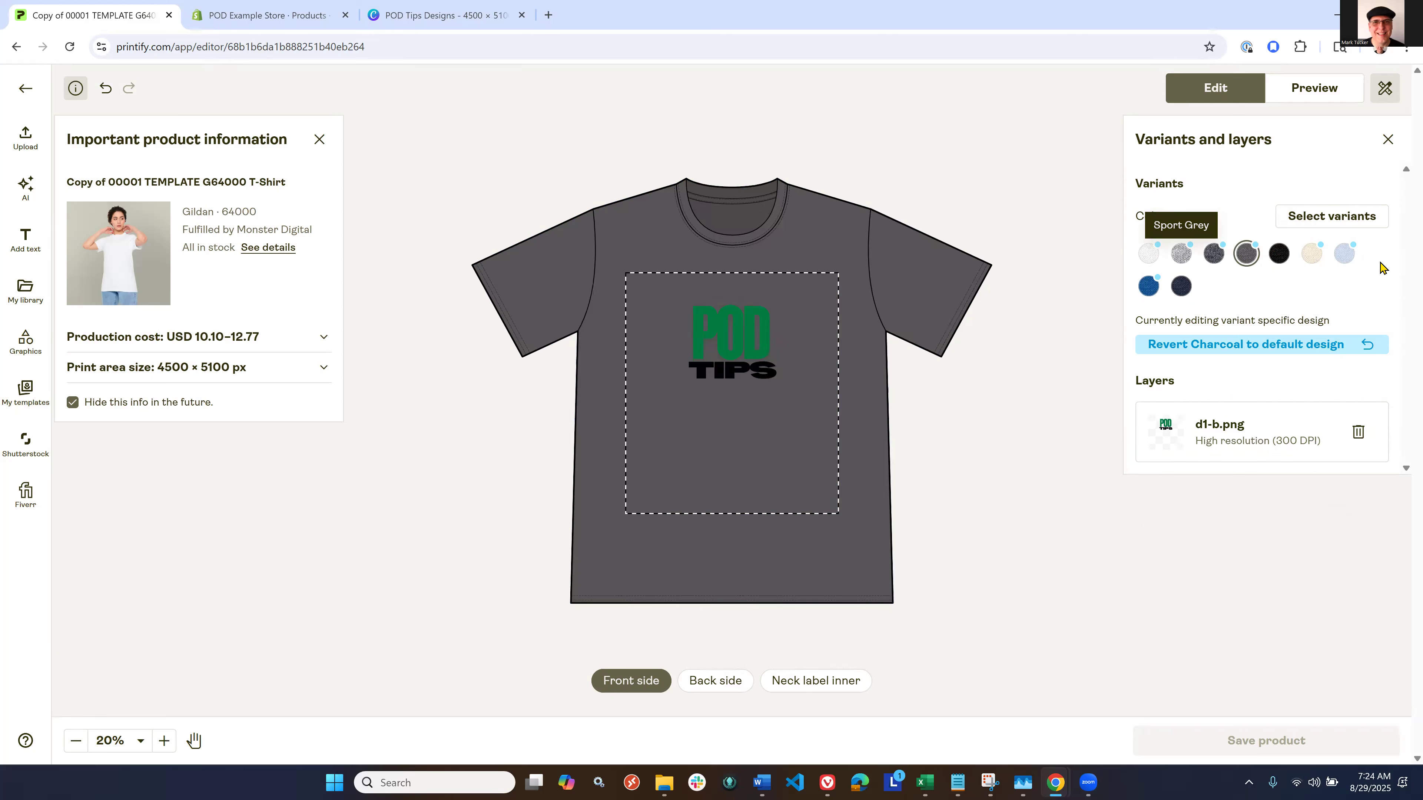
Step: Upload d1-w.png onto the Black shirt as the default design
left_click(1282, 259)
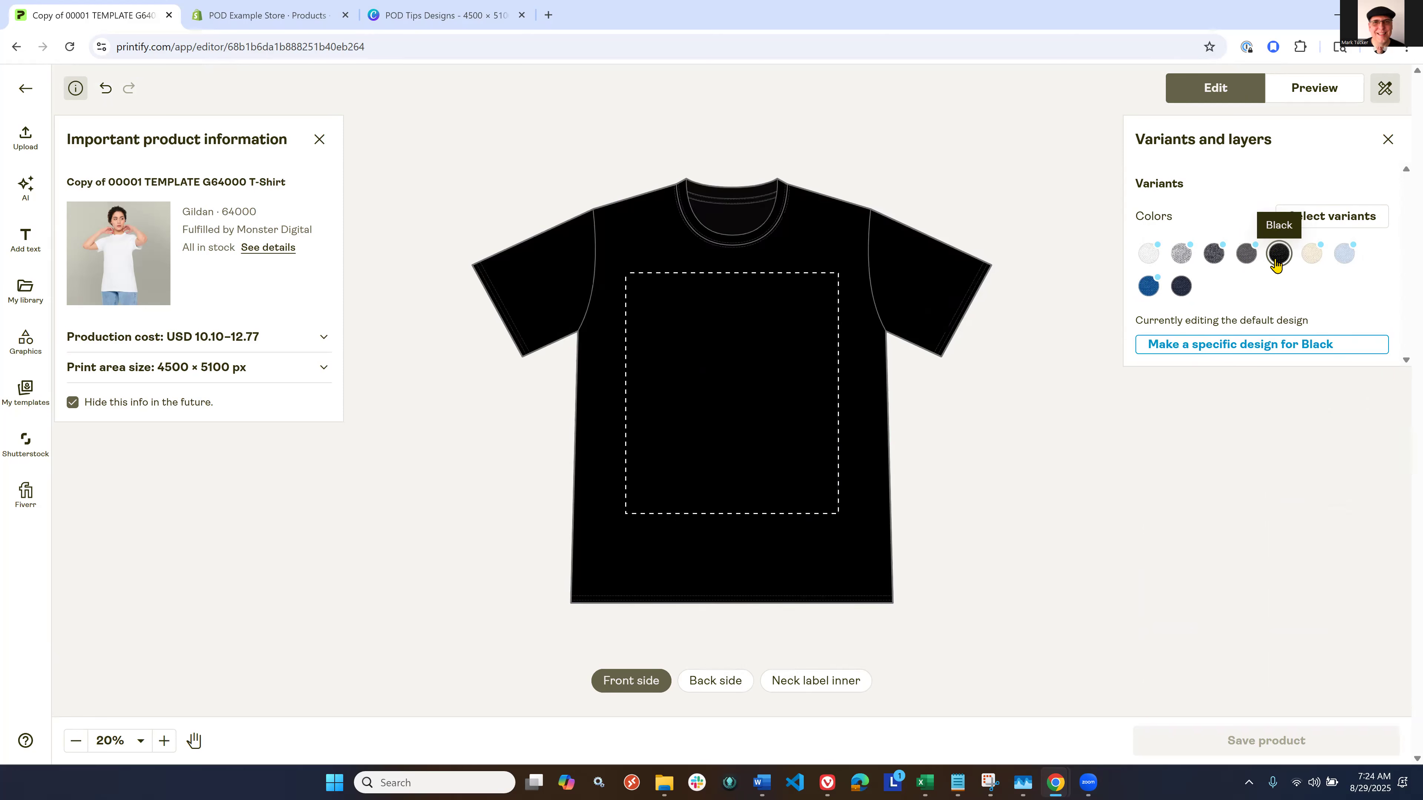
left_click(32, 145)
left_click(145, 207)
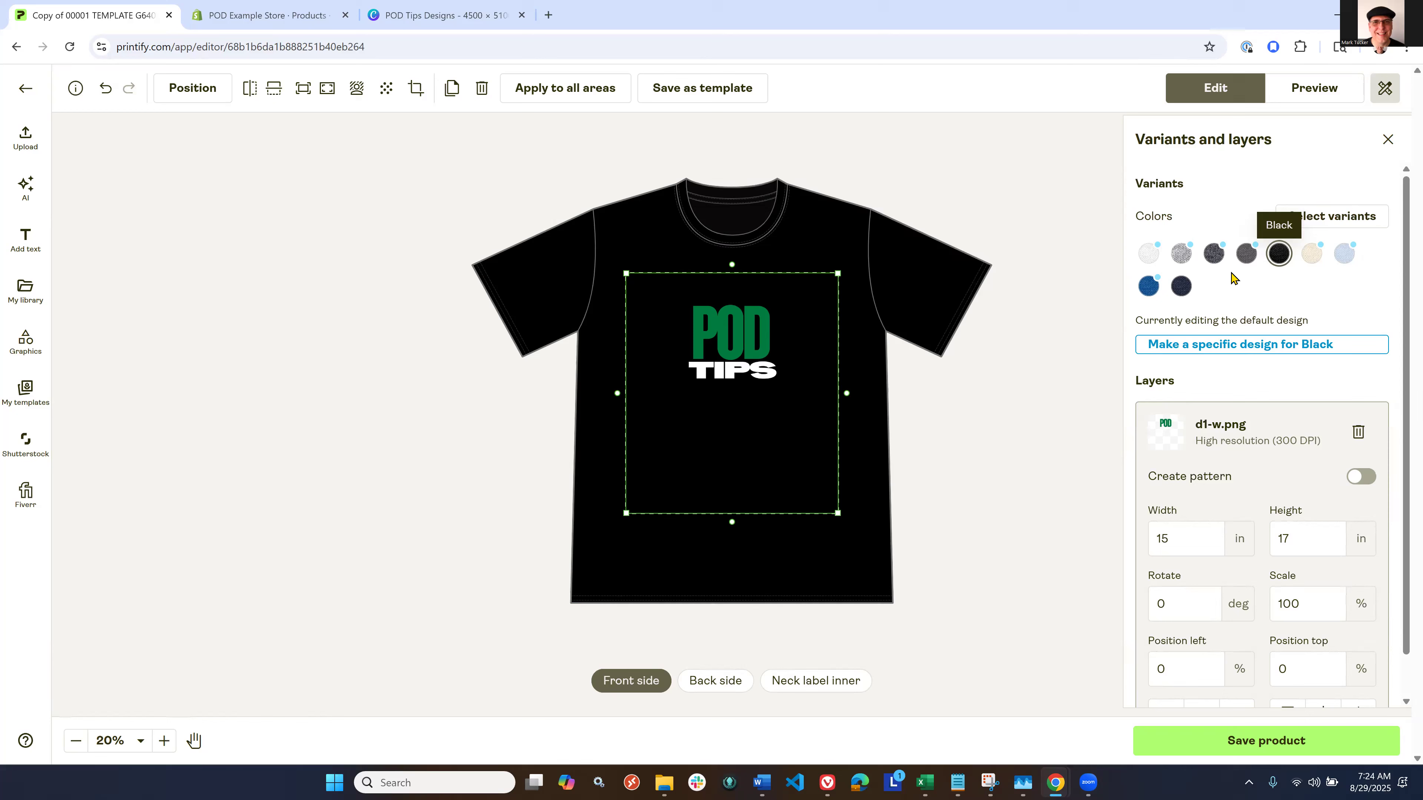
Step: Check the default design on Navy, compare it with the other shirt colours, and save the product
left_click(1180, 290)
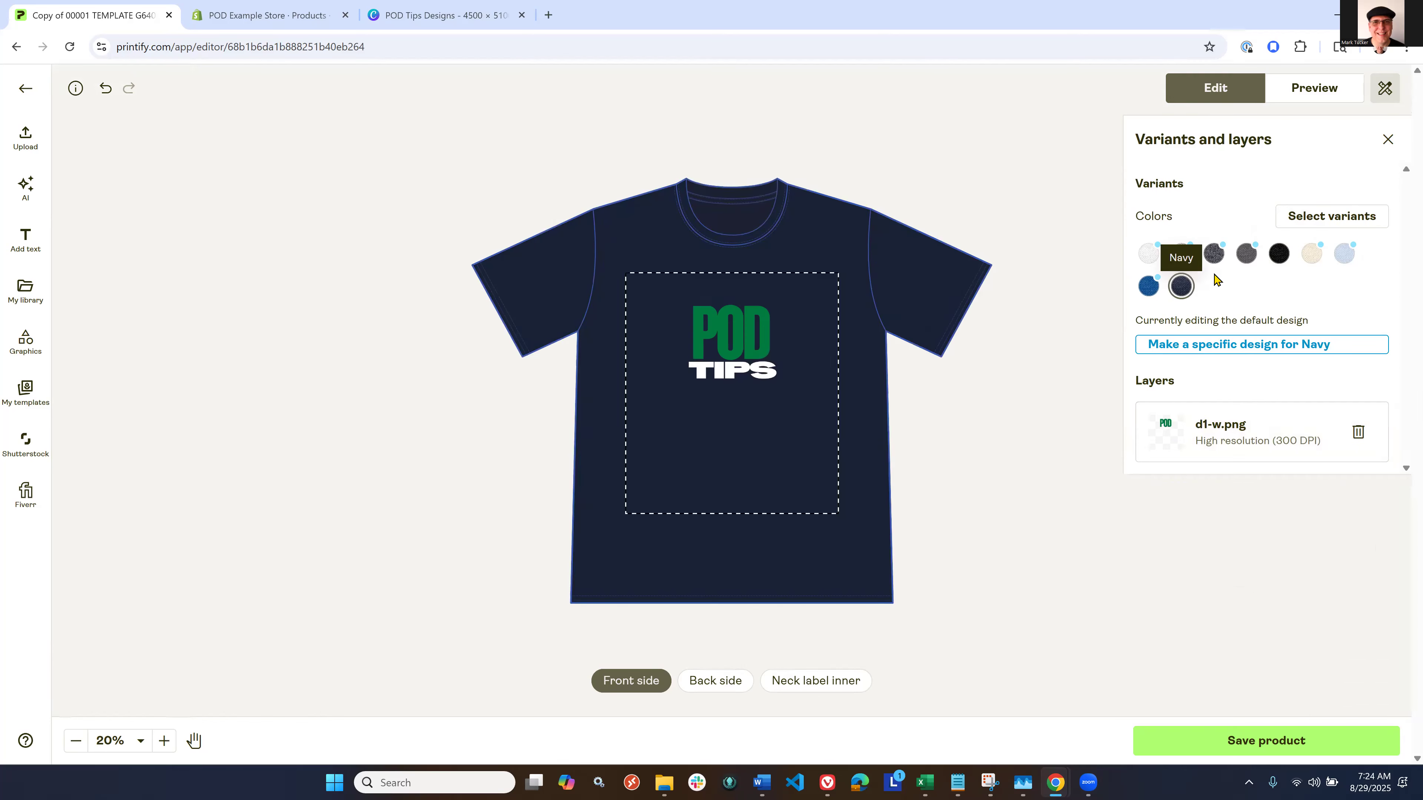
left_click(1275, 257)
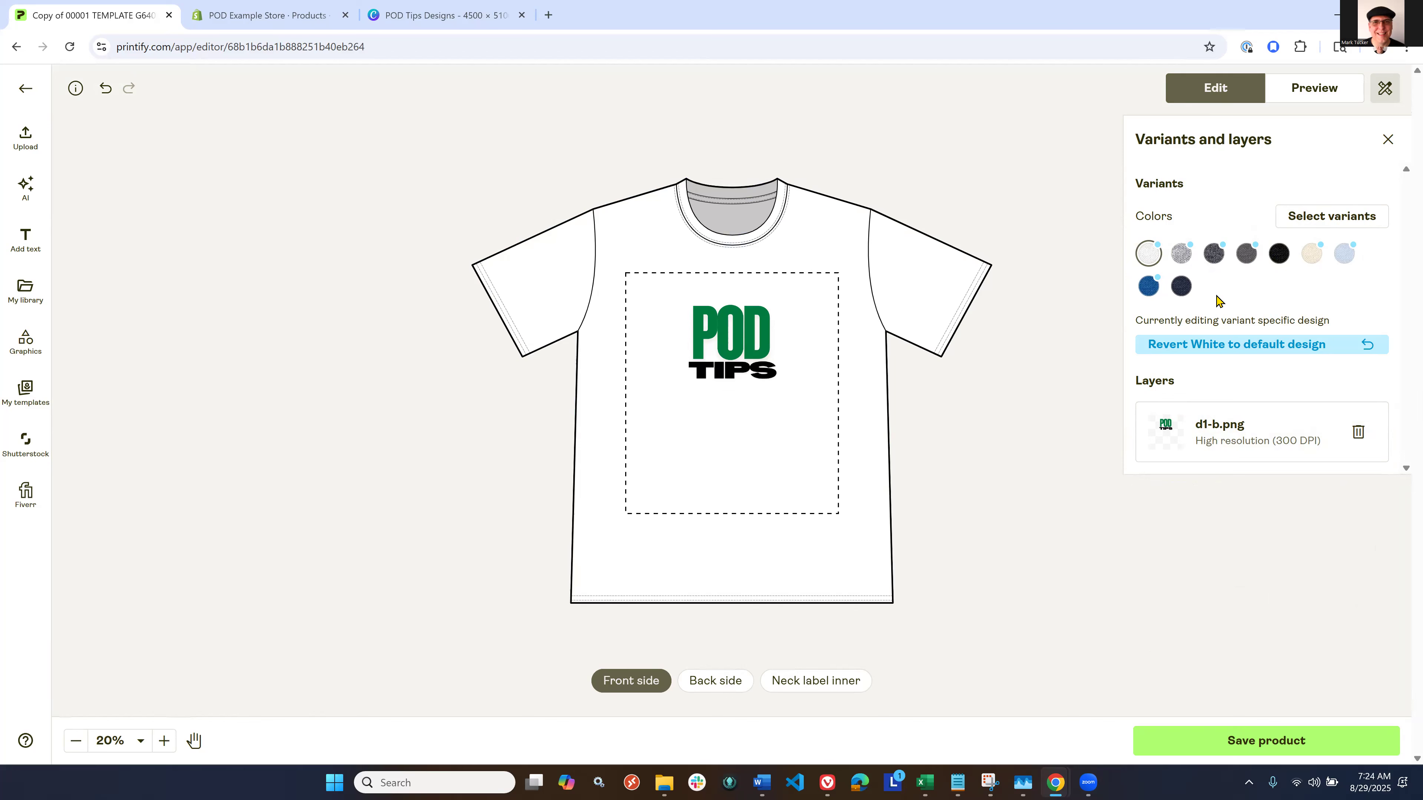
left_click(1235, 740)
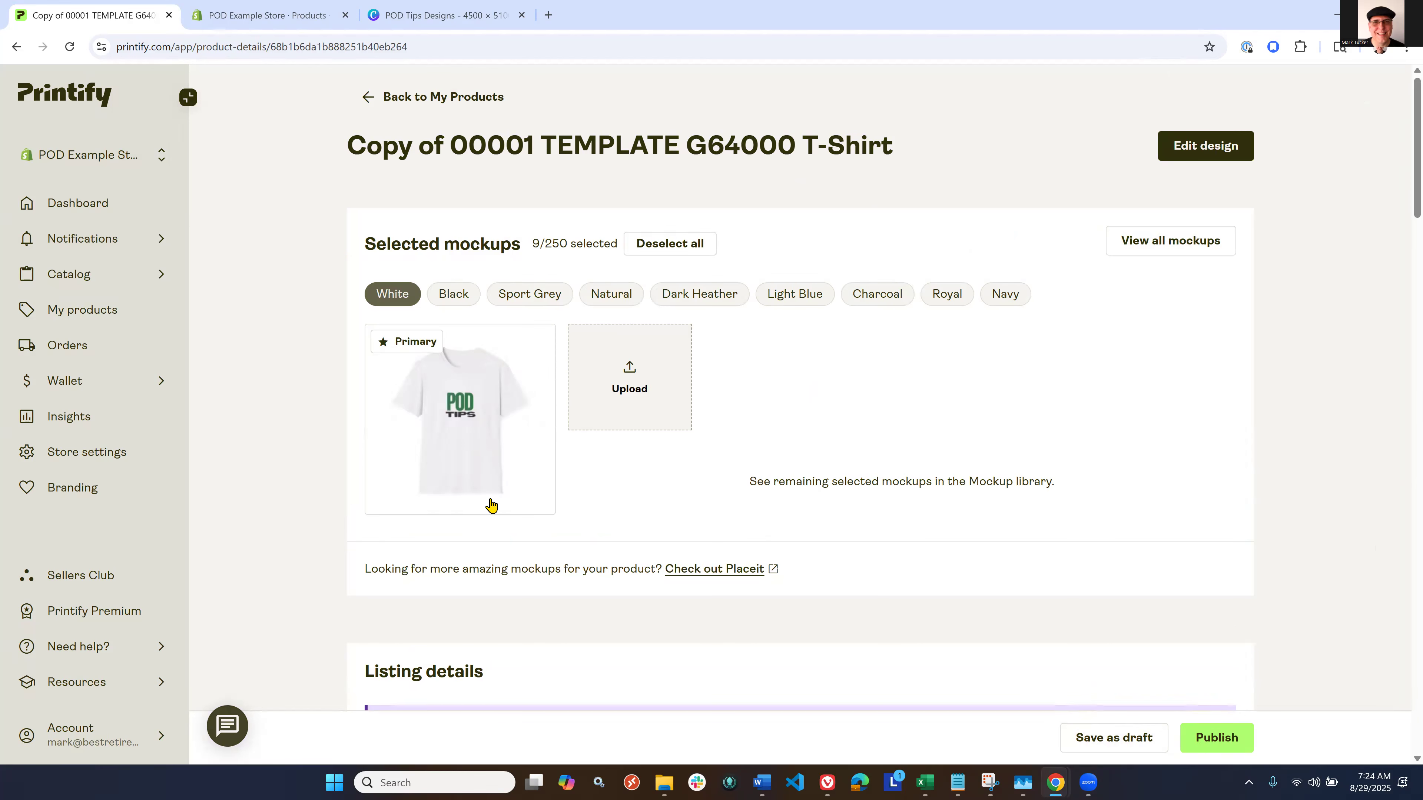
Step: Review the front mockups of every shirt colour in the mockup library and save the mockup selection
left_click(1176, 252)
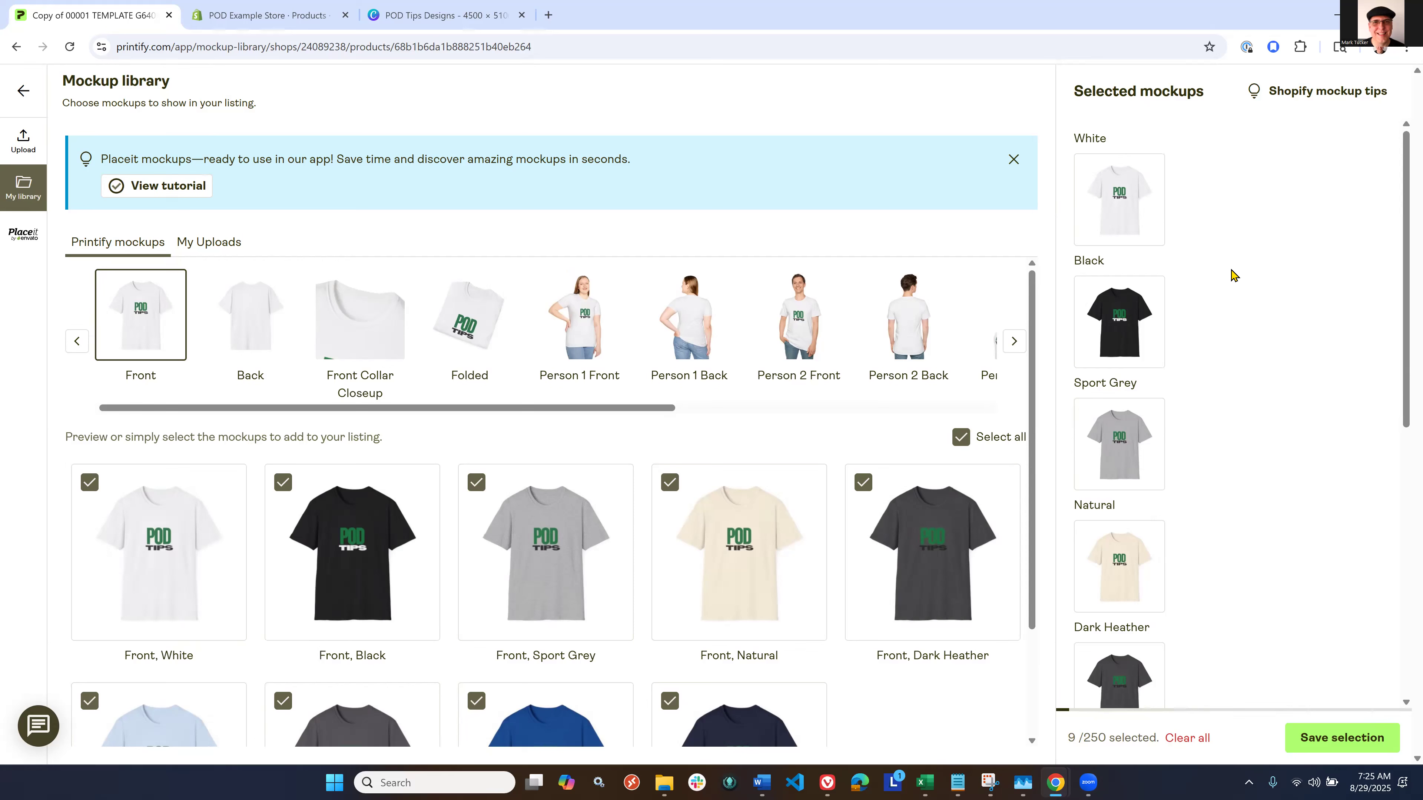
scroll(1232, 280, "down", 5)
scroll(1202, 495, "up", 5)
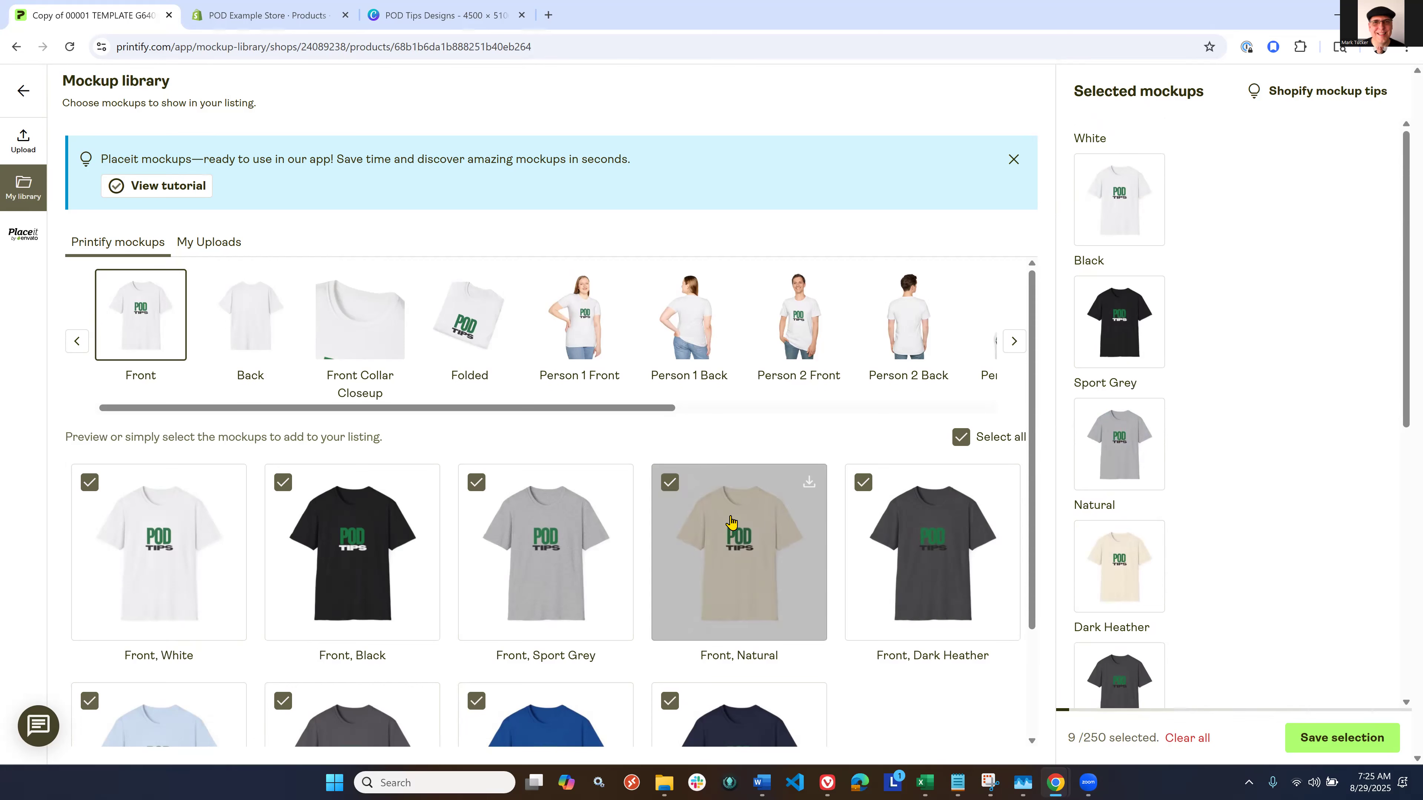
scroll(731, 521, "down", 3)
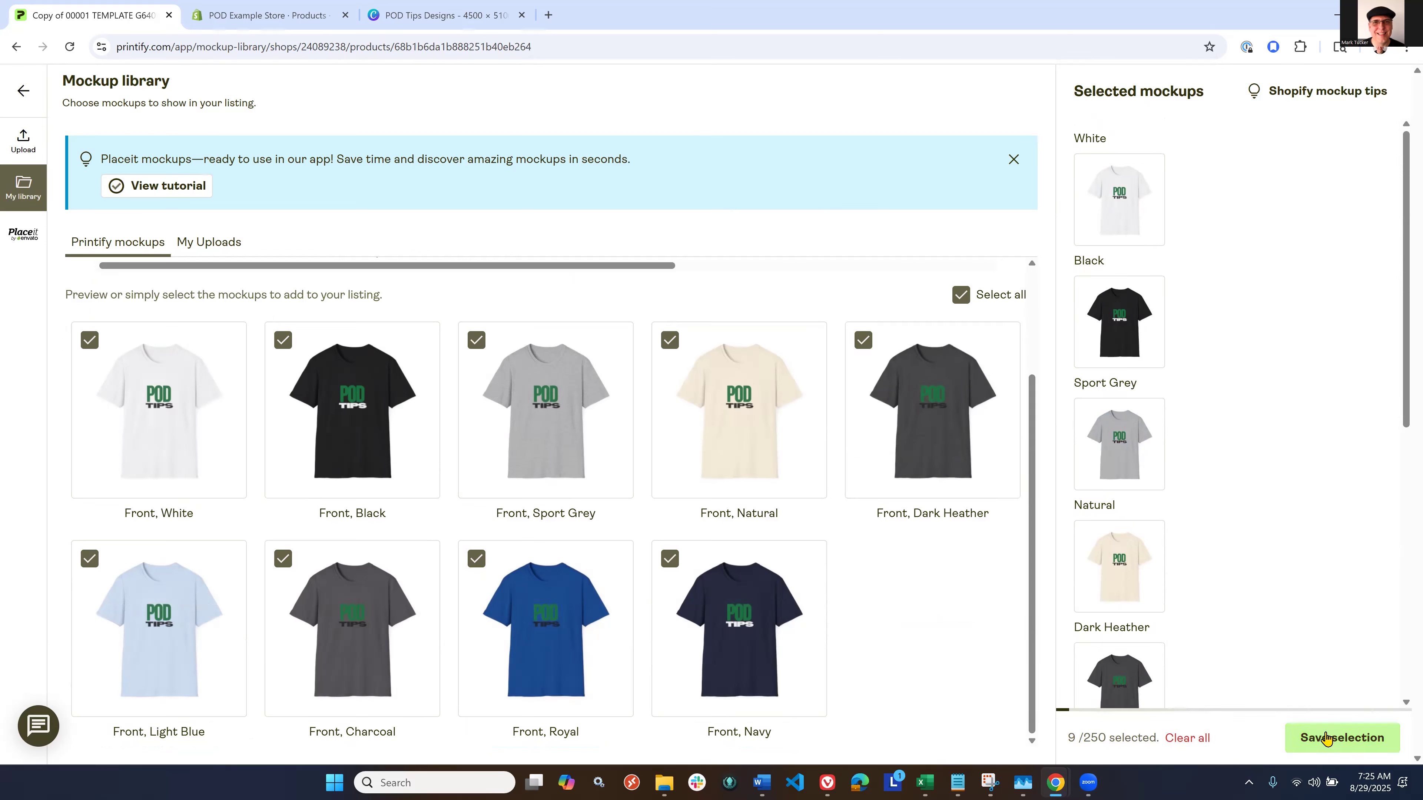
left_click(1349, 747)
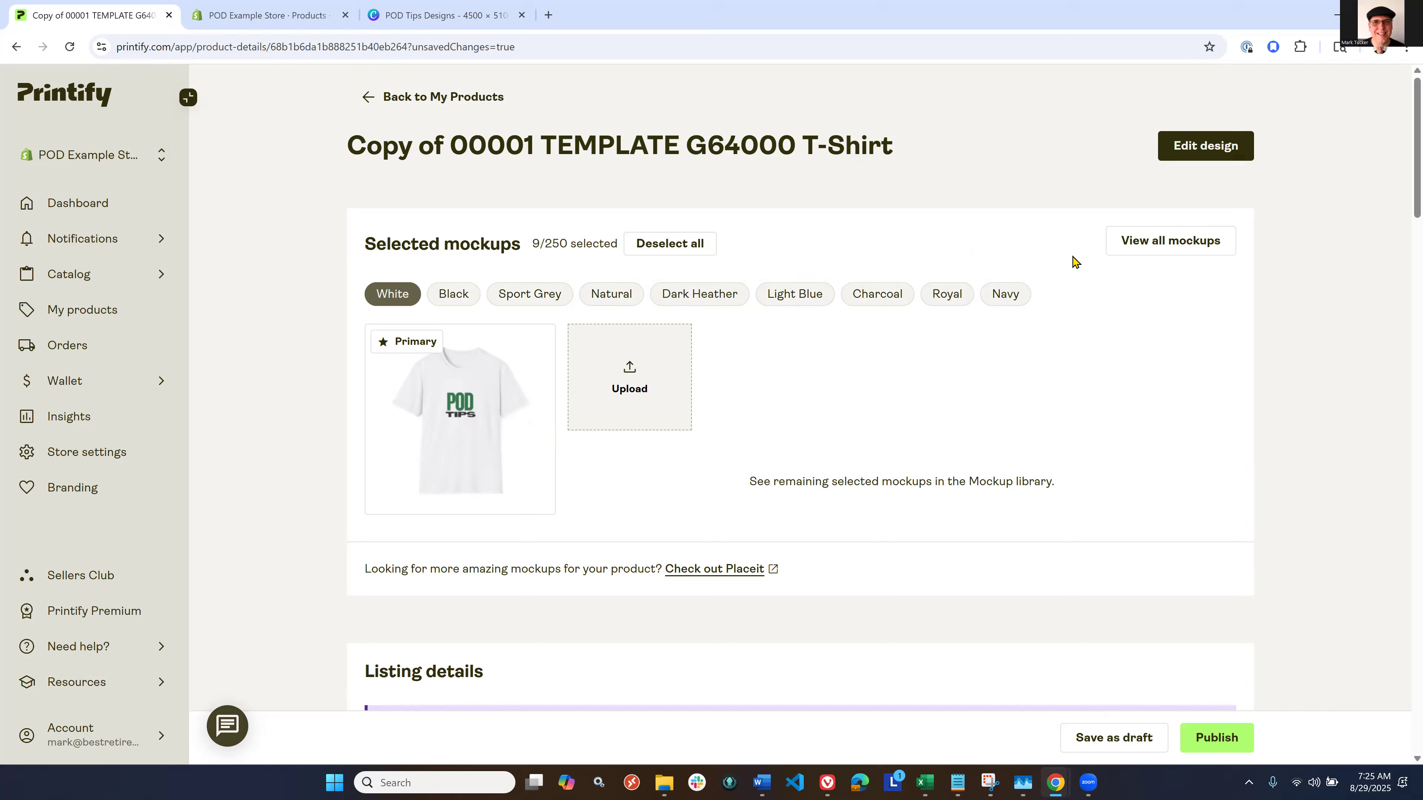
Step: Change the listing title to "POD Tips T-Shirt"
scroll(1073, 263, "down", 5)
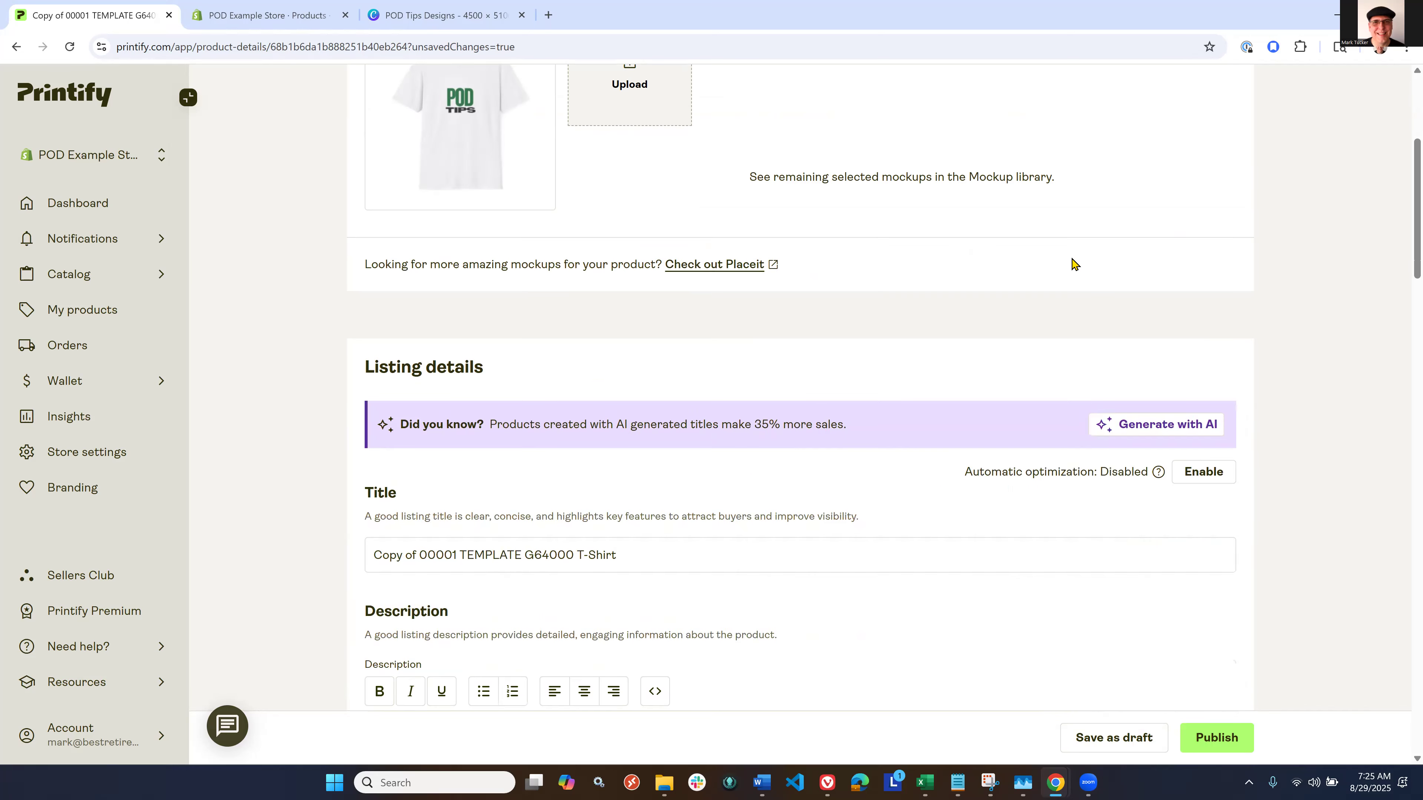
scroll(1074, 263, "down", 1)
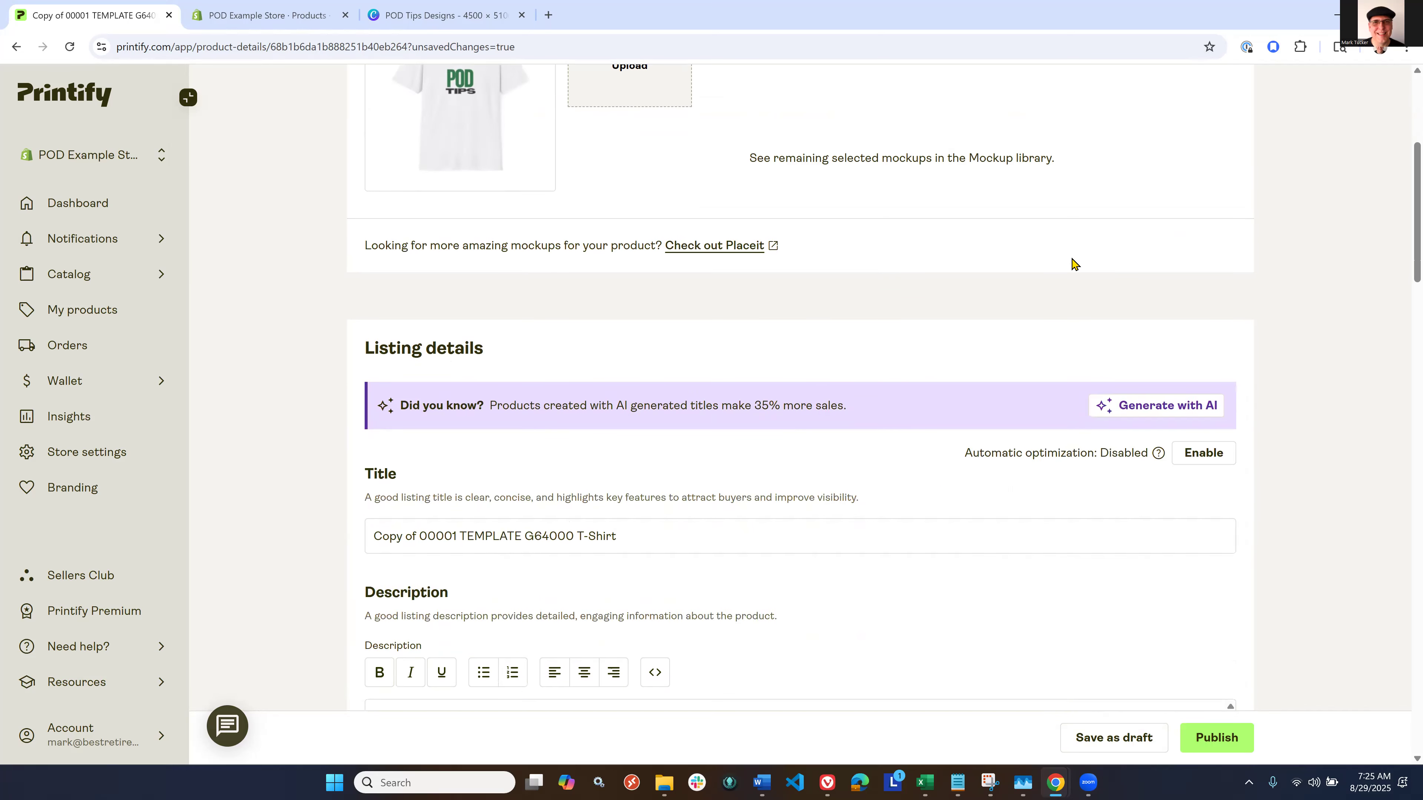
scroll(1073, 263, "down", 1)
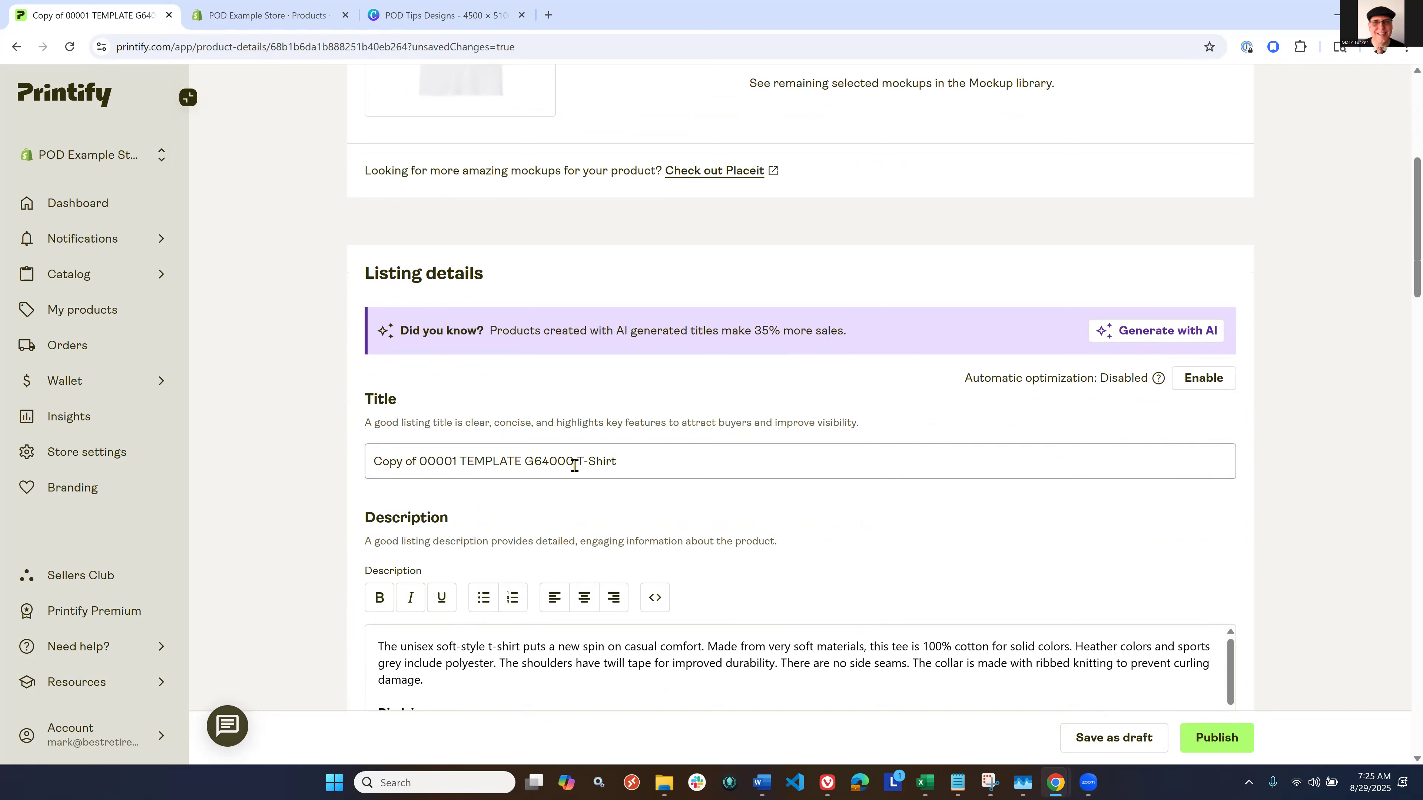
left_click_drag(573, 465, 344, 477)
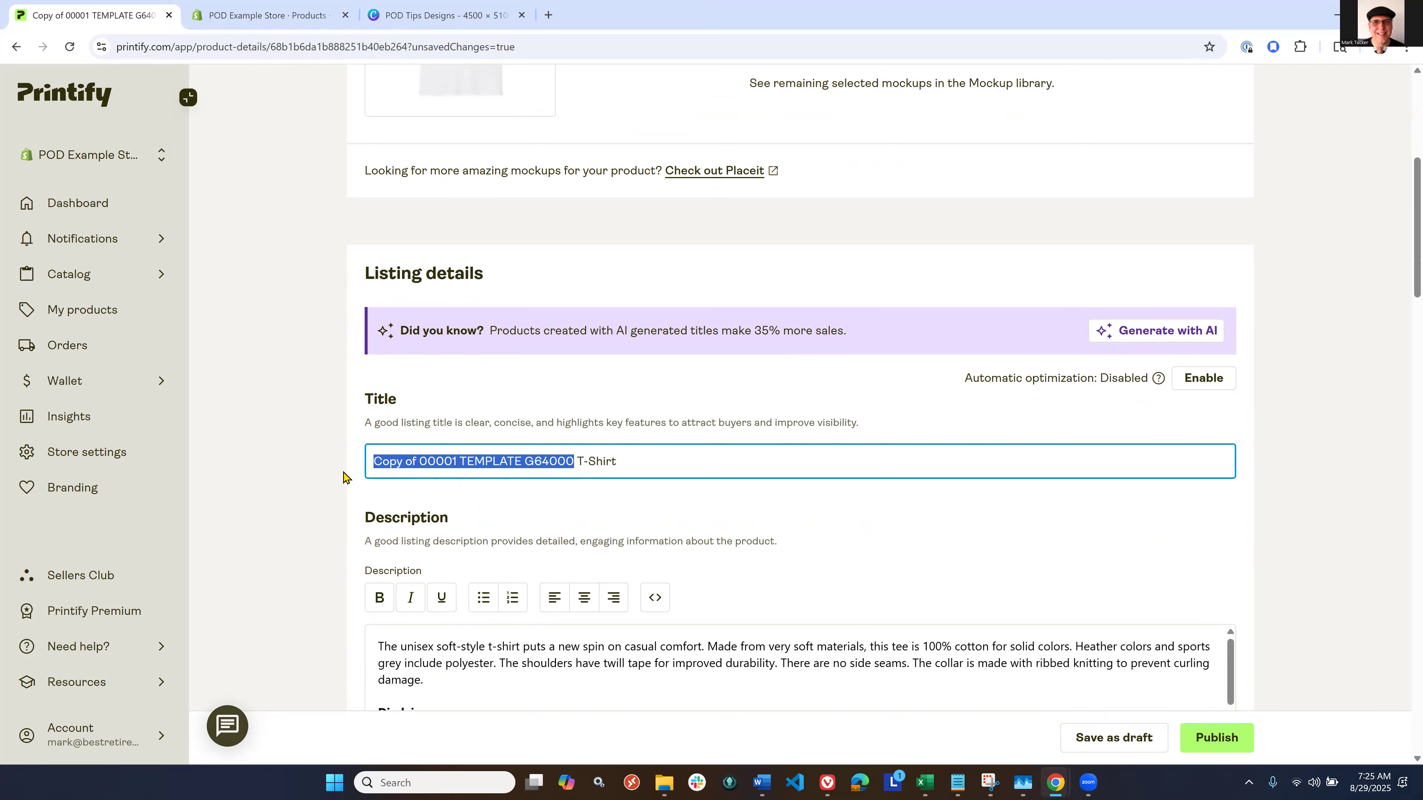
type("POD Tips")
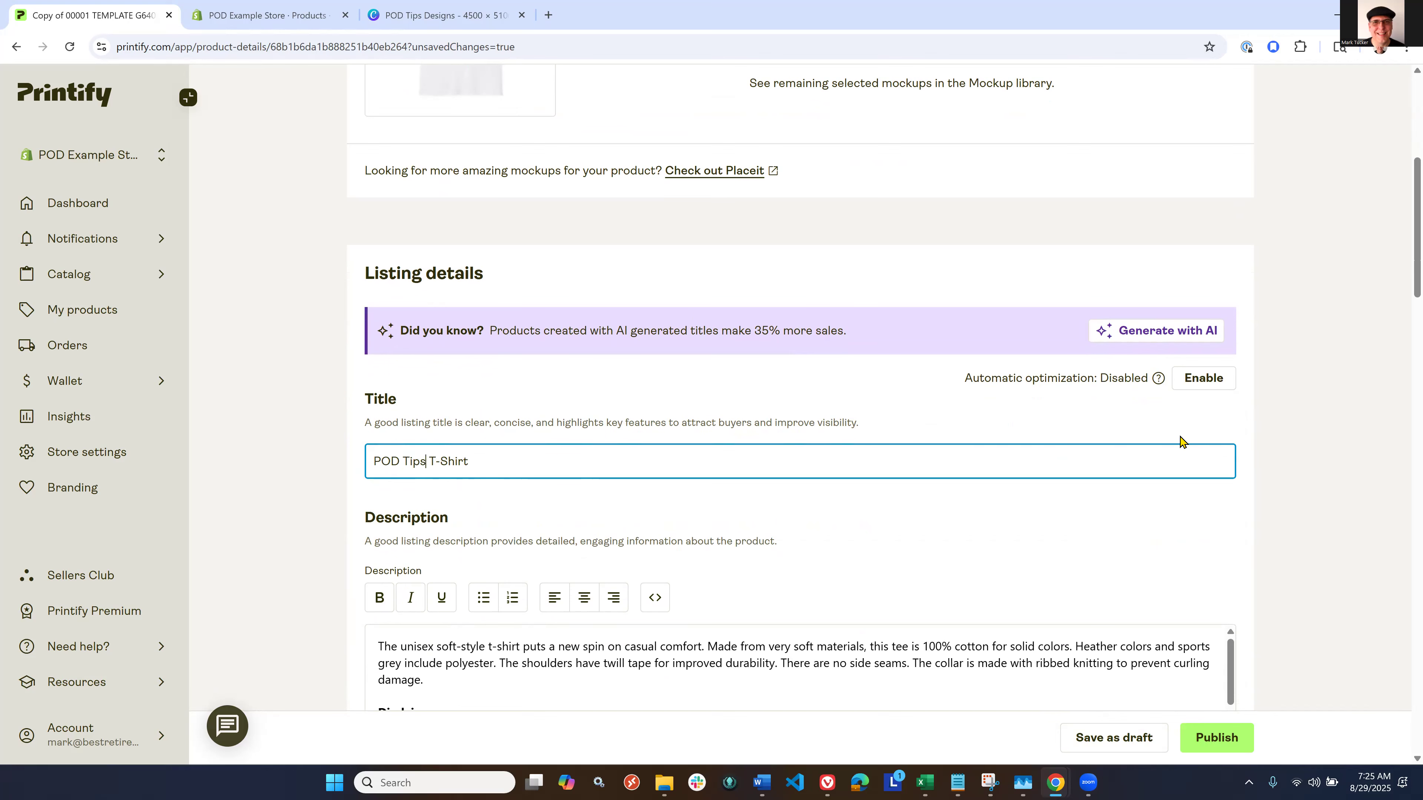
Step: Review the listing's description and tags, and remove the "her" tag
scroll(1178, 436, "down", 1)
scroll(788, 382, "down", 5)
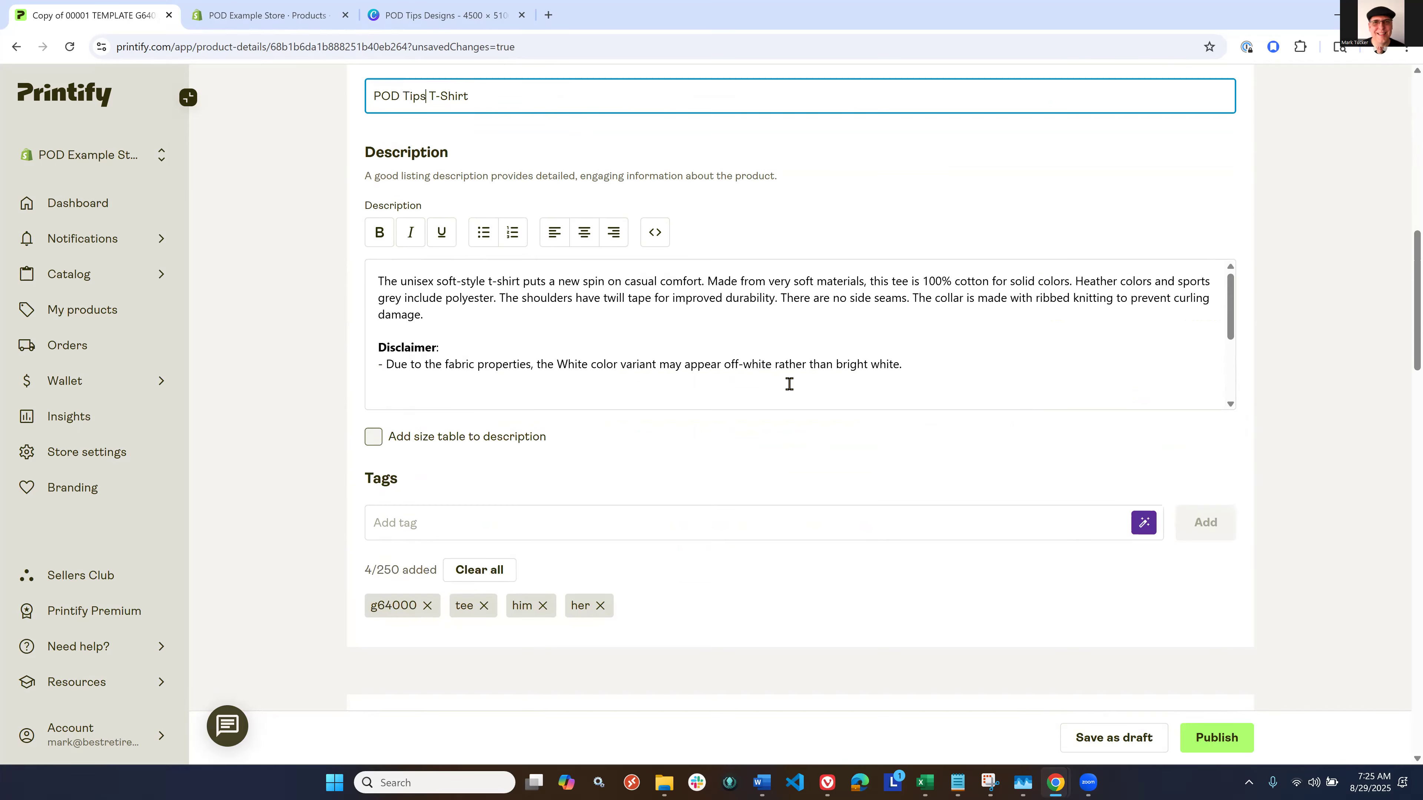
scroll(831, 404, "down", 1)
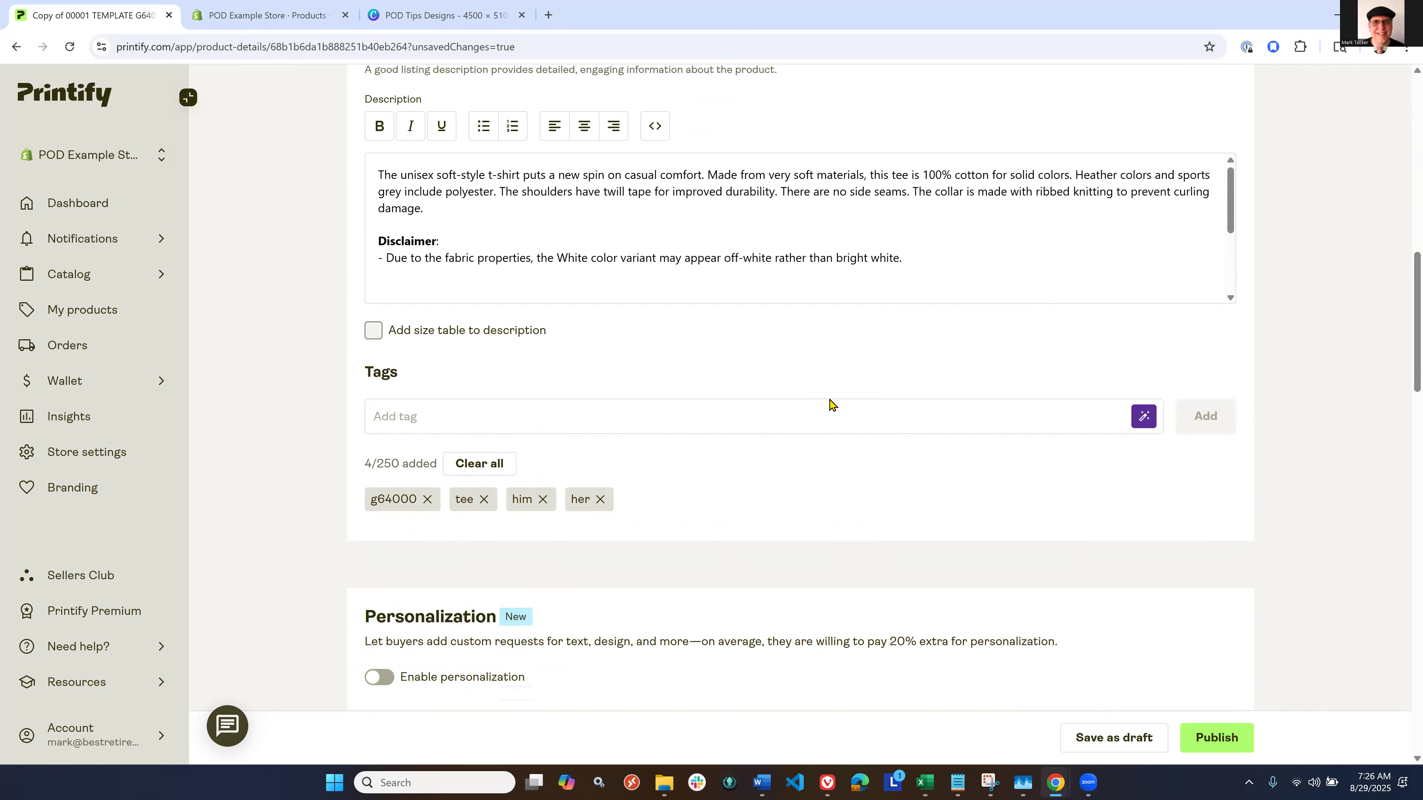
scroll(870, 417, "down", 1)
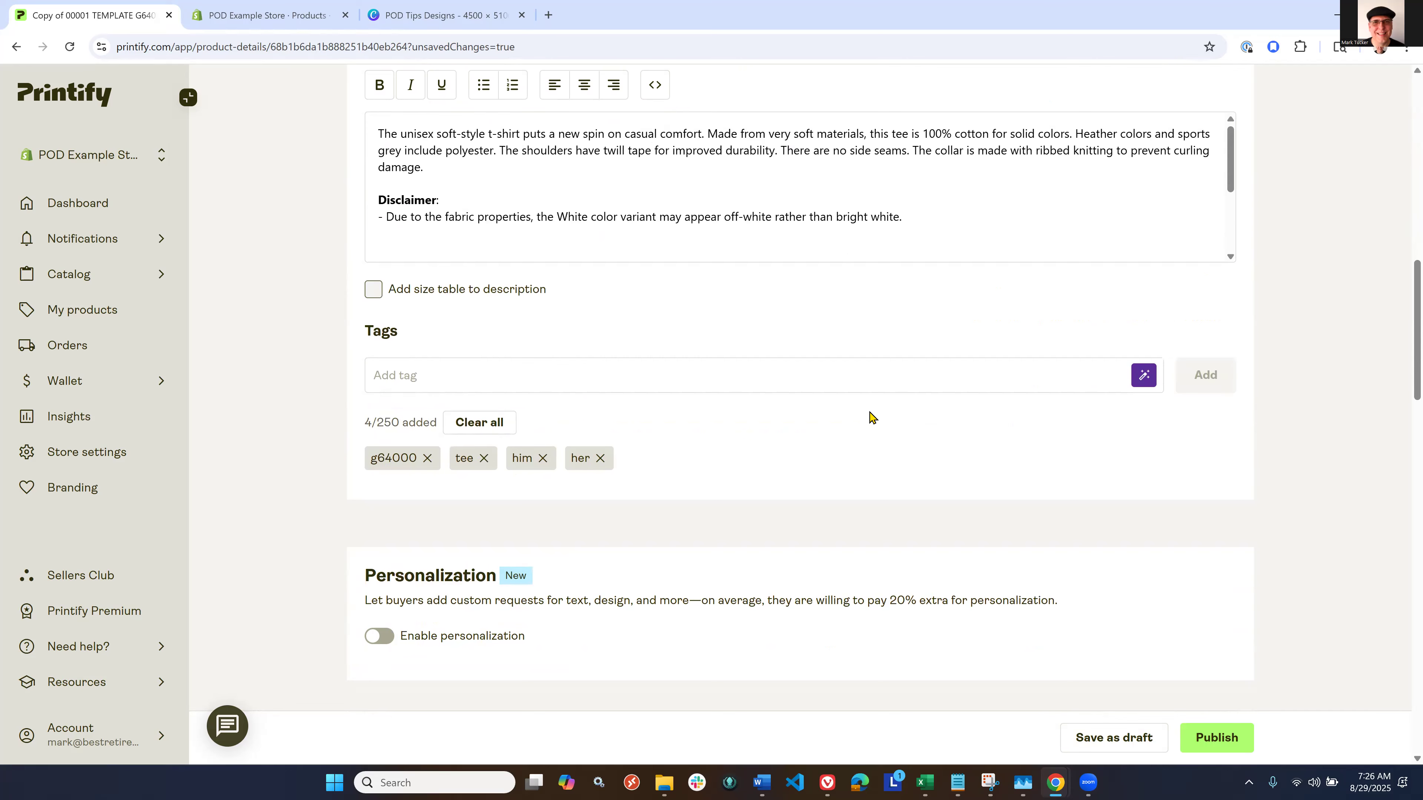
scroll(467, 442, "up", 1)
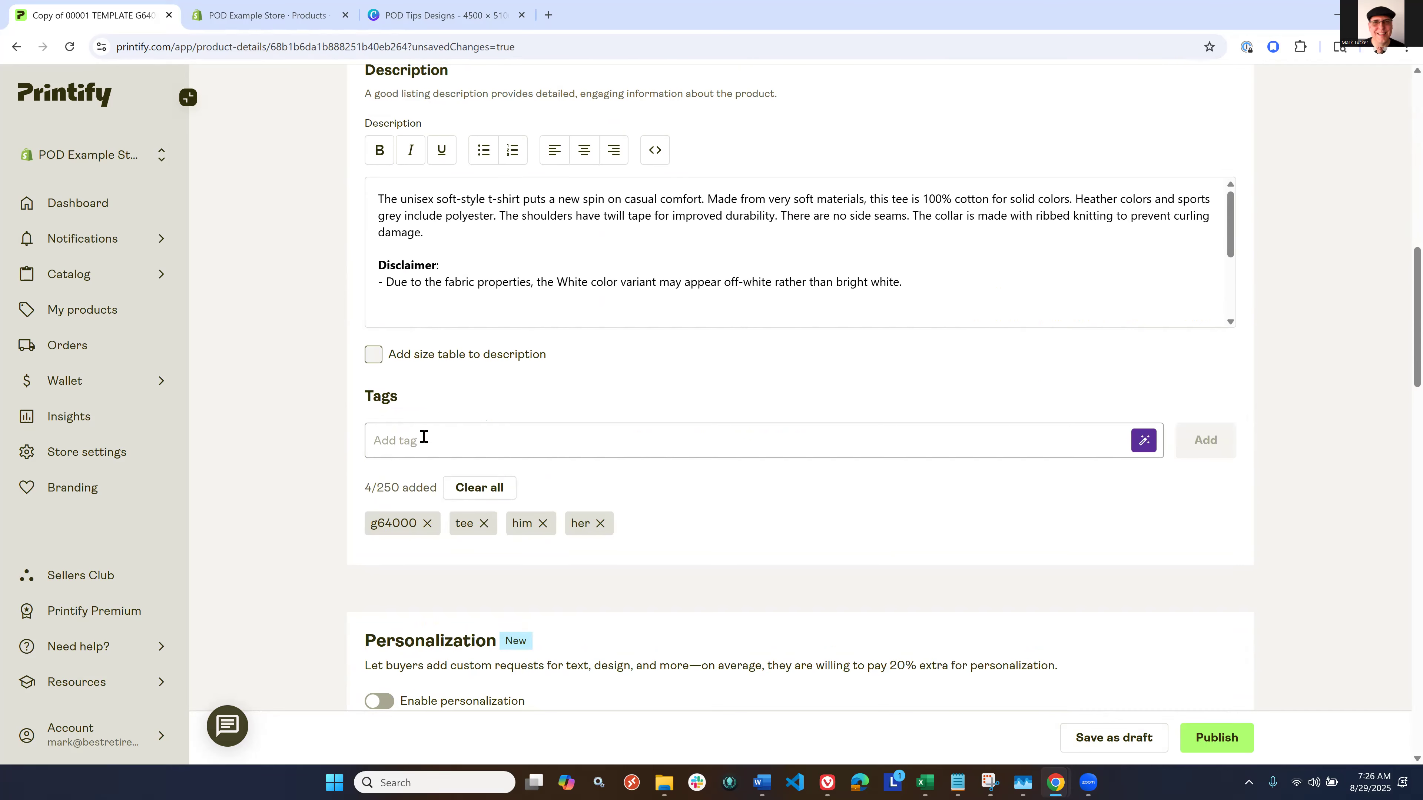
left_click(607, 527)
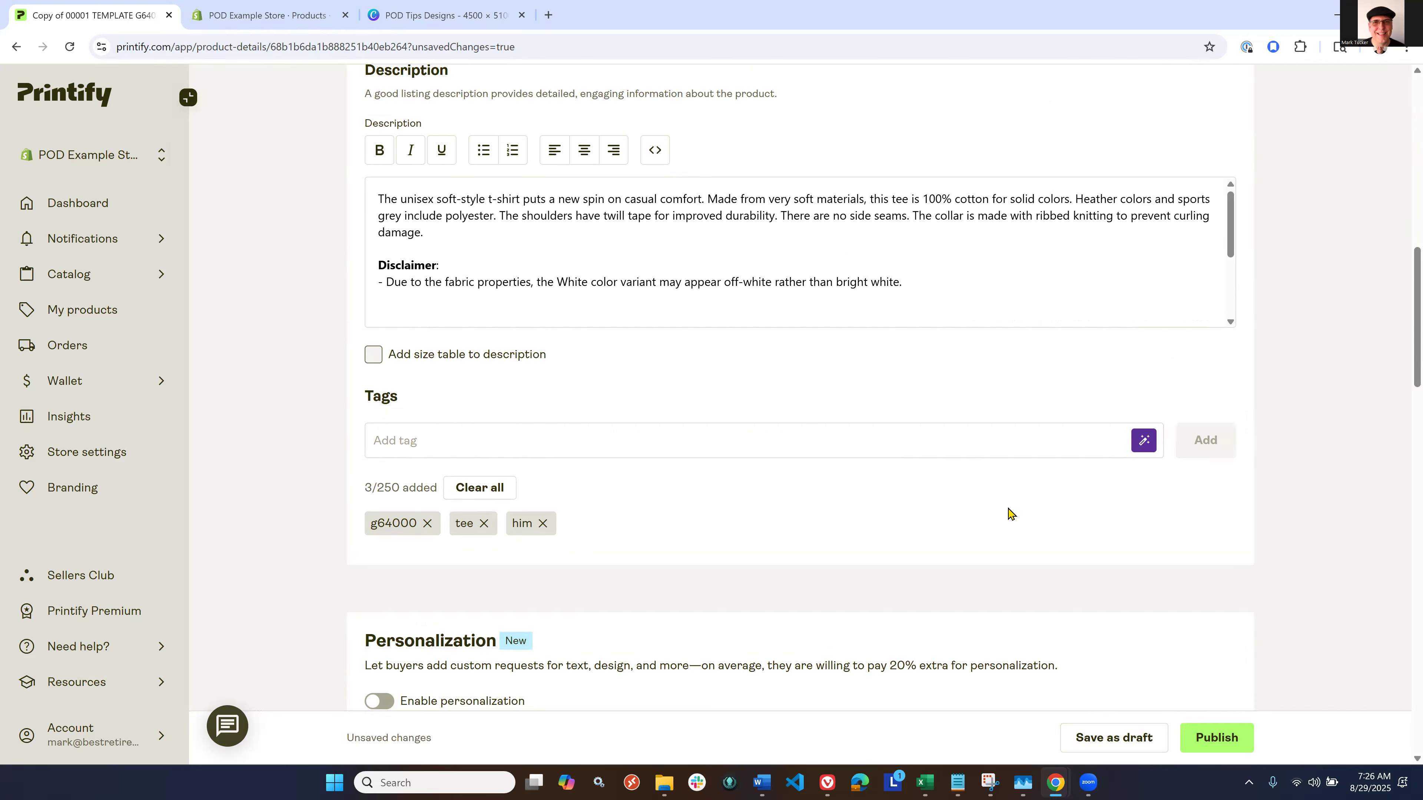
scroll(974, 491, "down", 7)
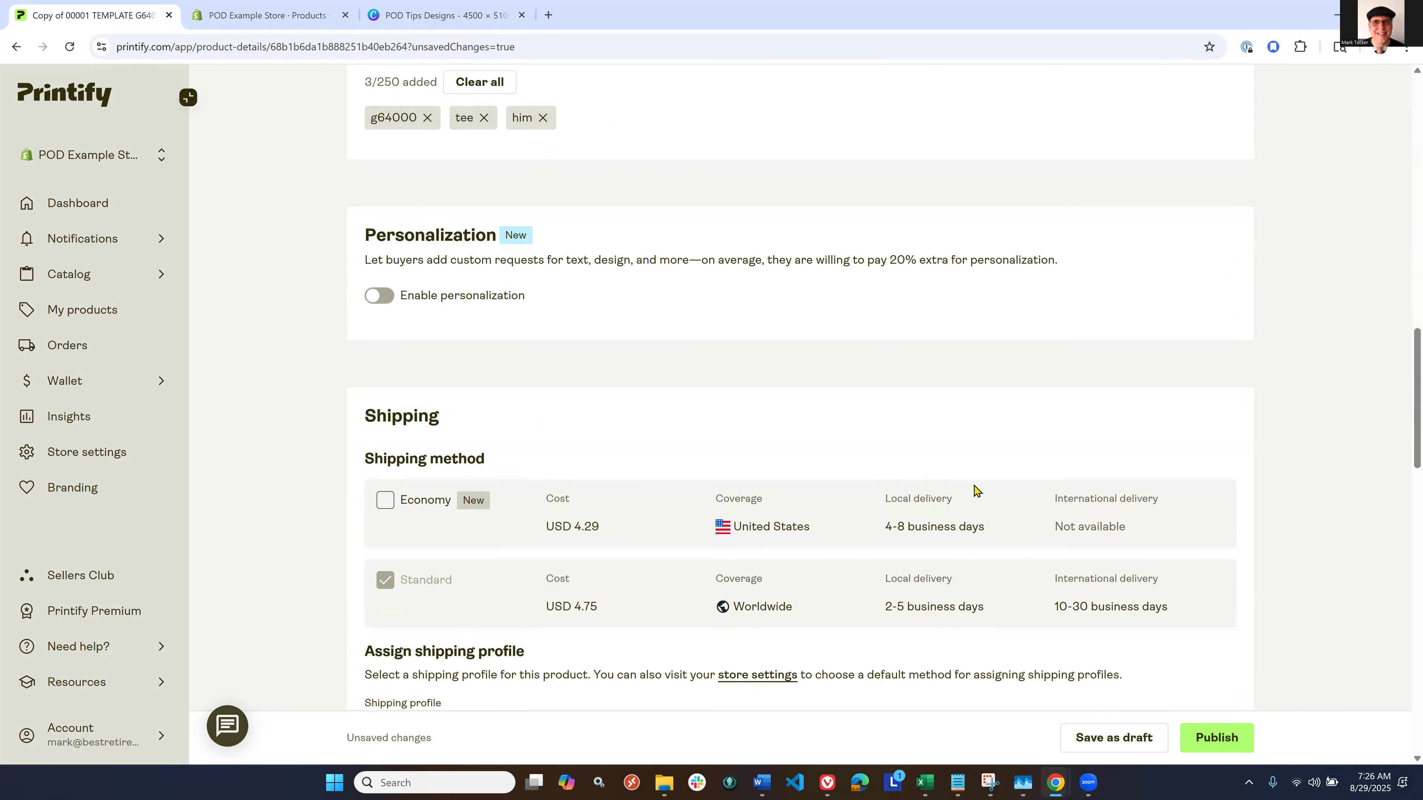
Step: Review the listing's shipping, pricing, publishing and Shopify collection settings, and publish the POD Tips T-Shirt
scroll(975, 491, "down", 8)
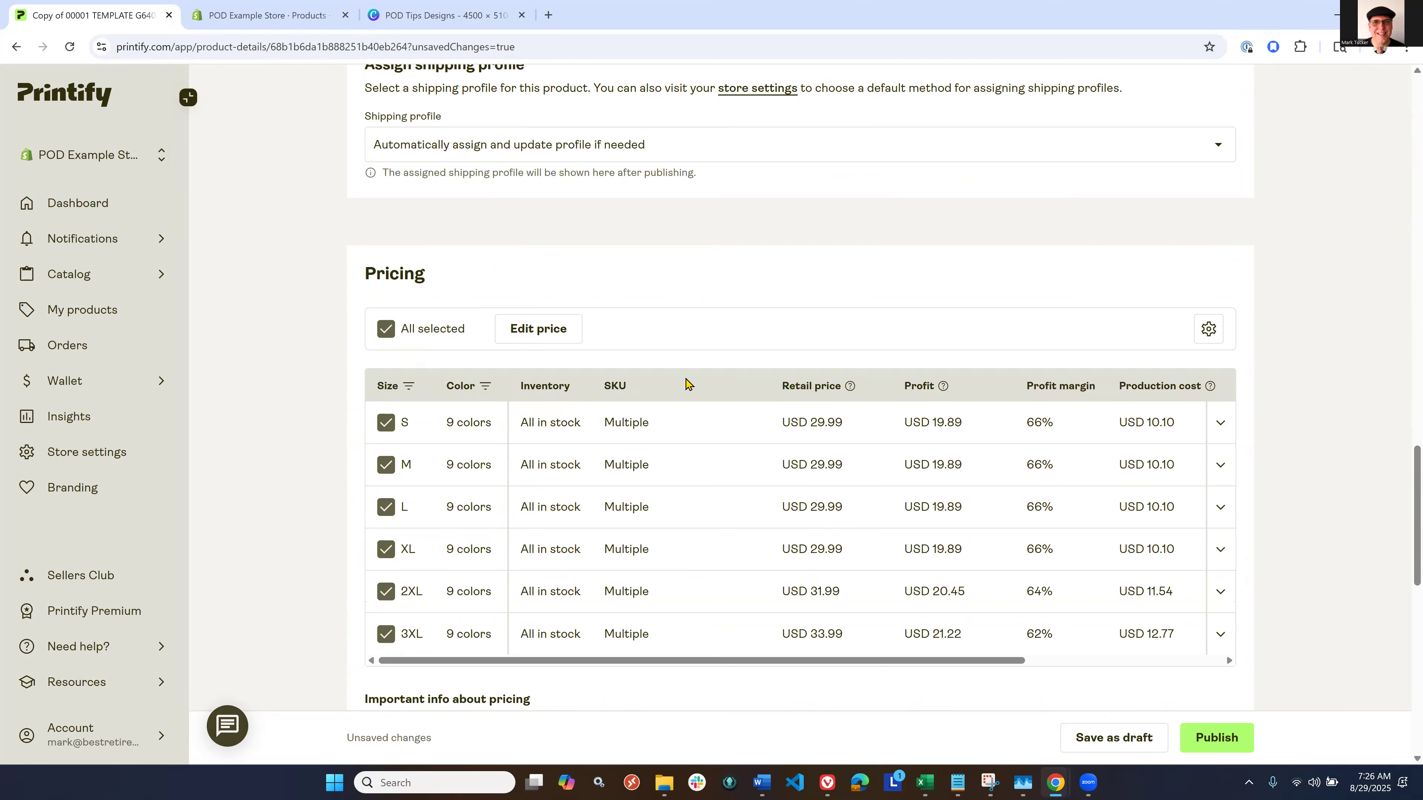
scroll(687, 384, "down", 3)
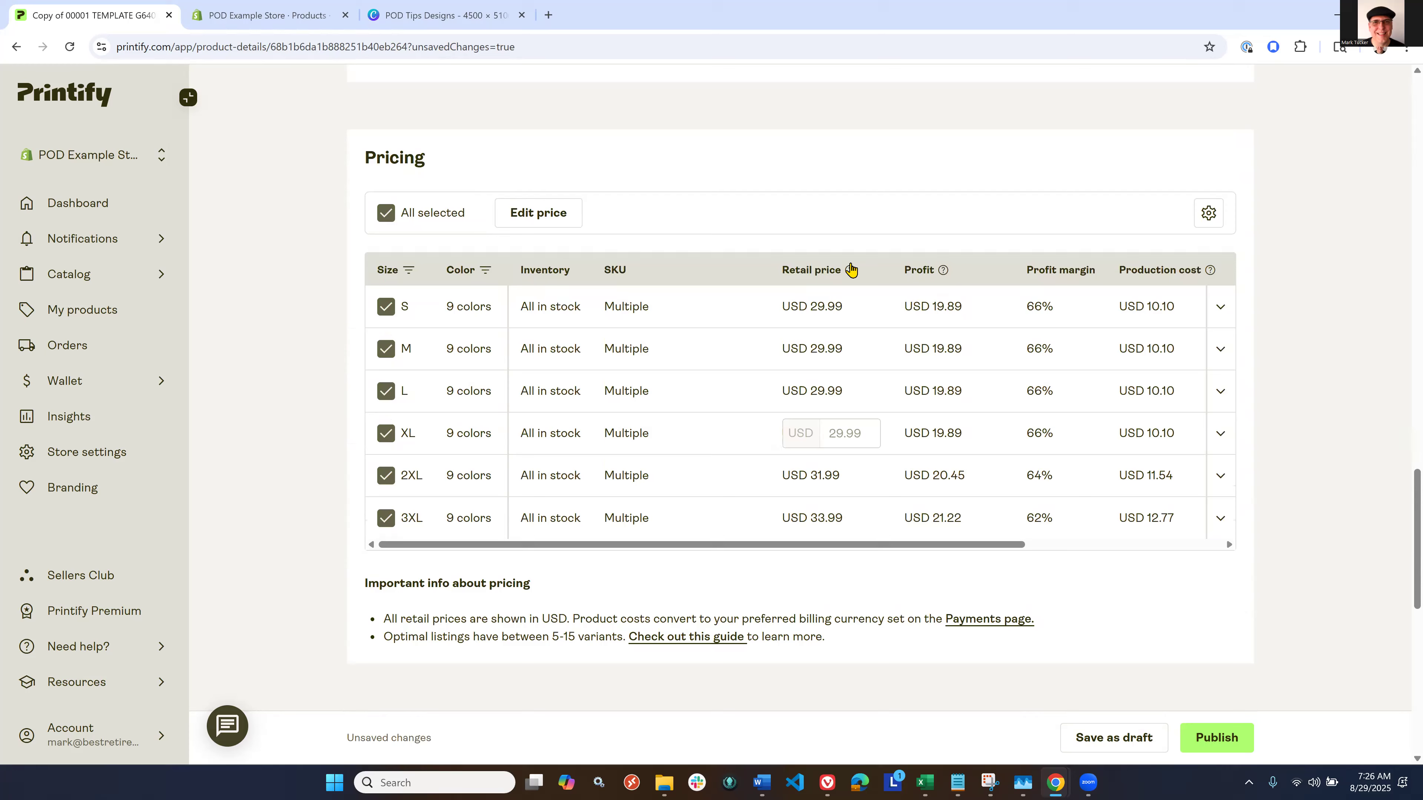
scroll(851, 270, "down", 2)
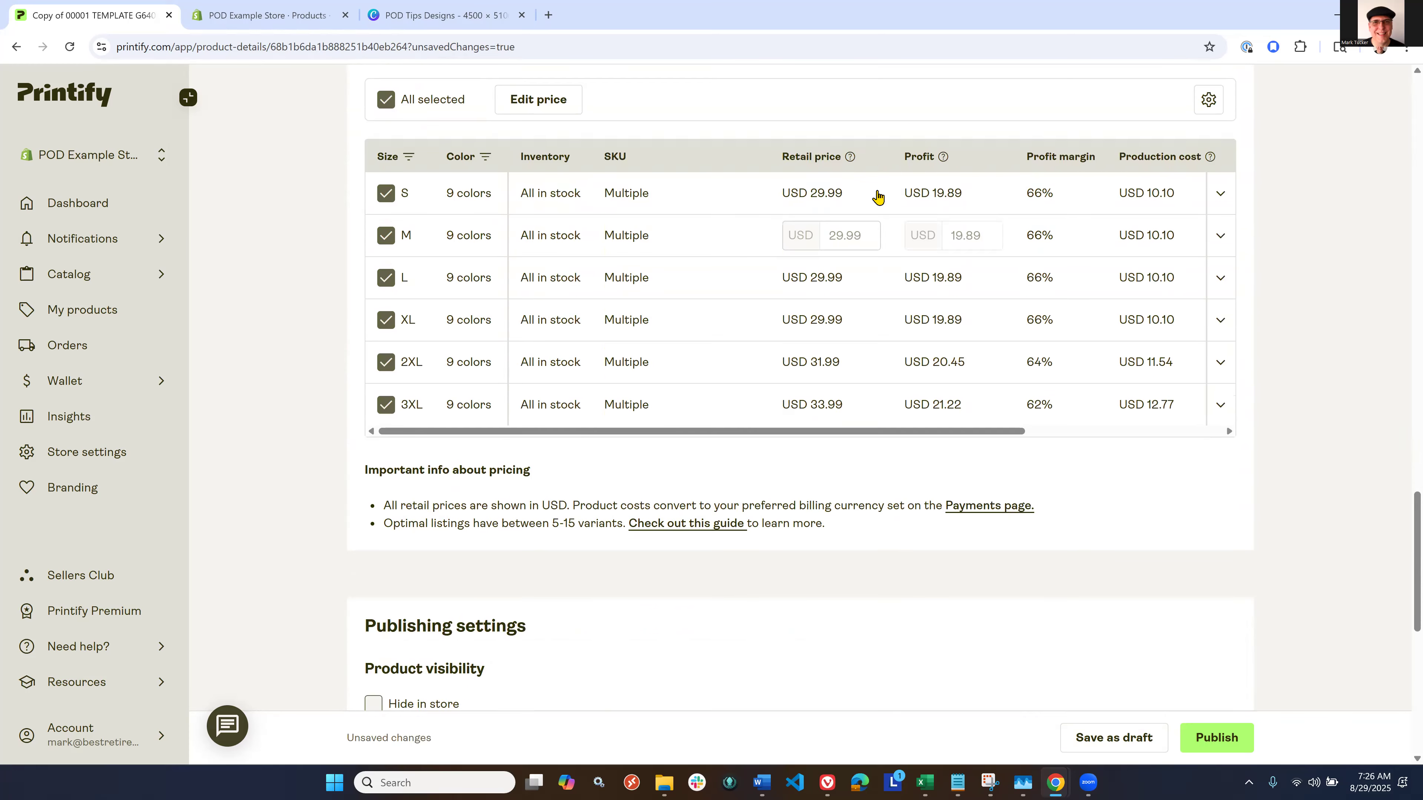
scroll(846, 337, "down", 1)
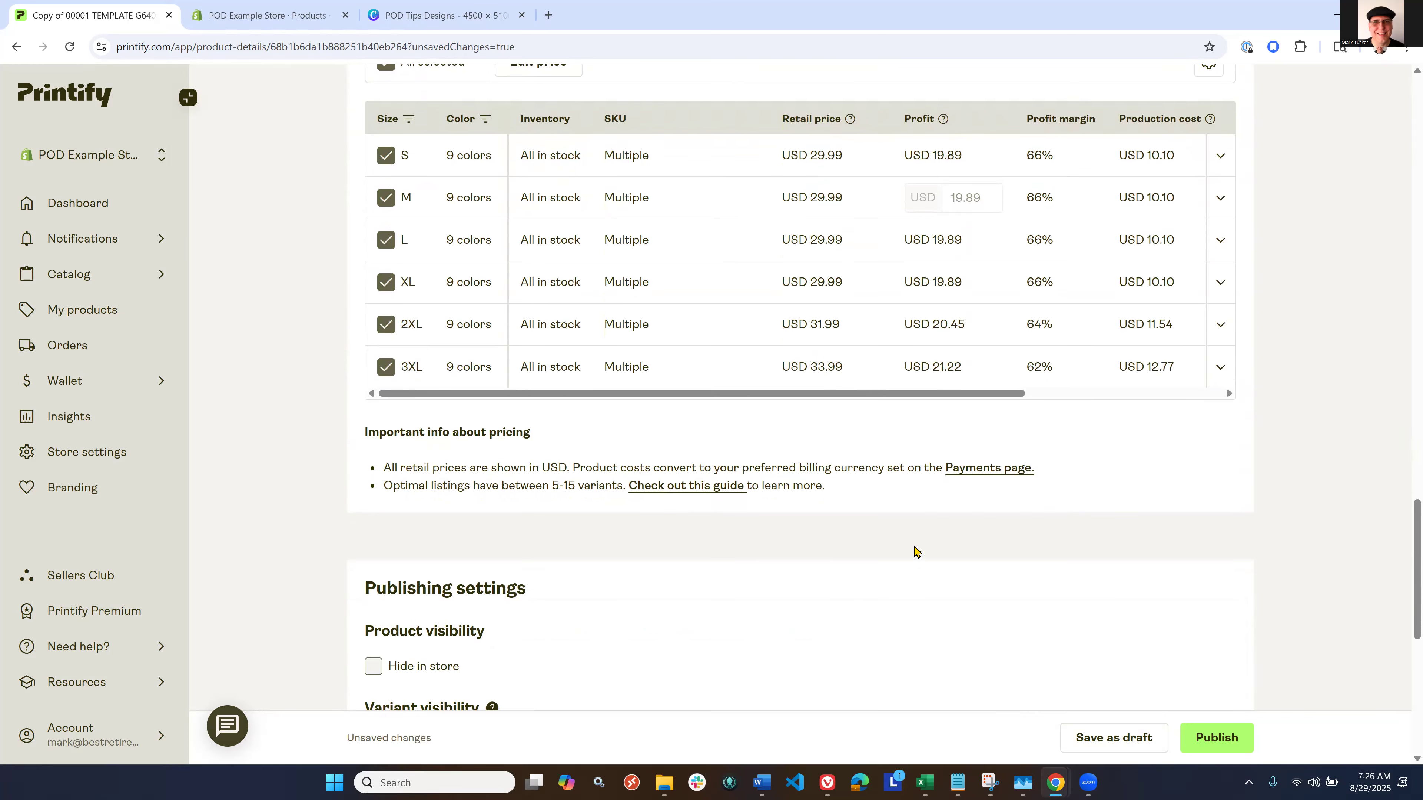
scroll(939, 561, "down", 6)
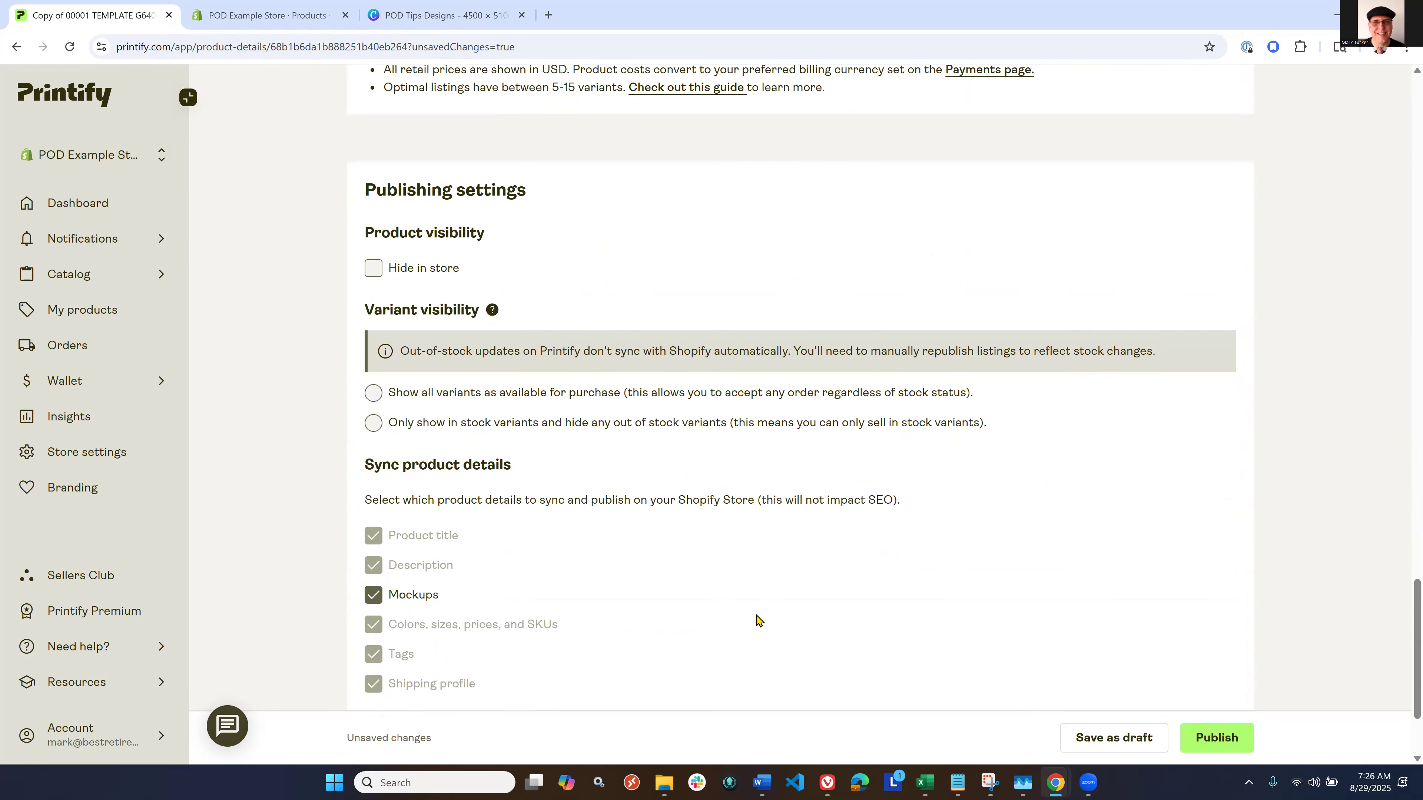
scroll(794, 613, "down", 3)
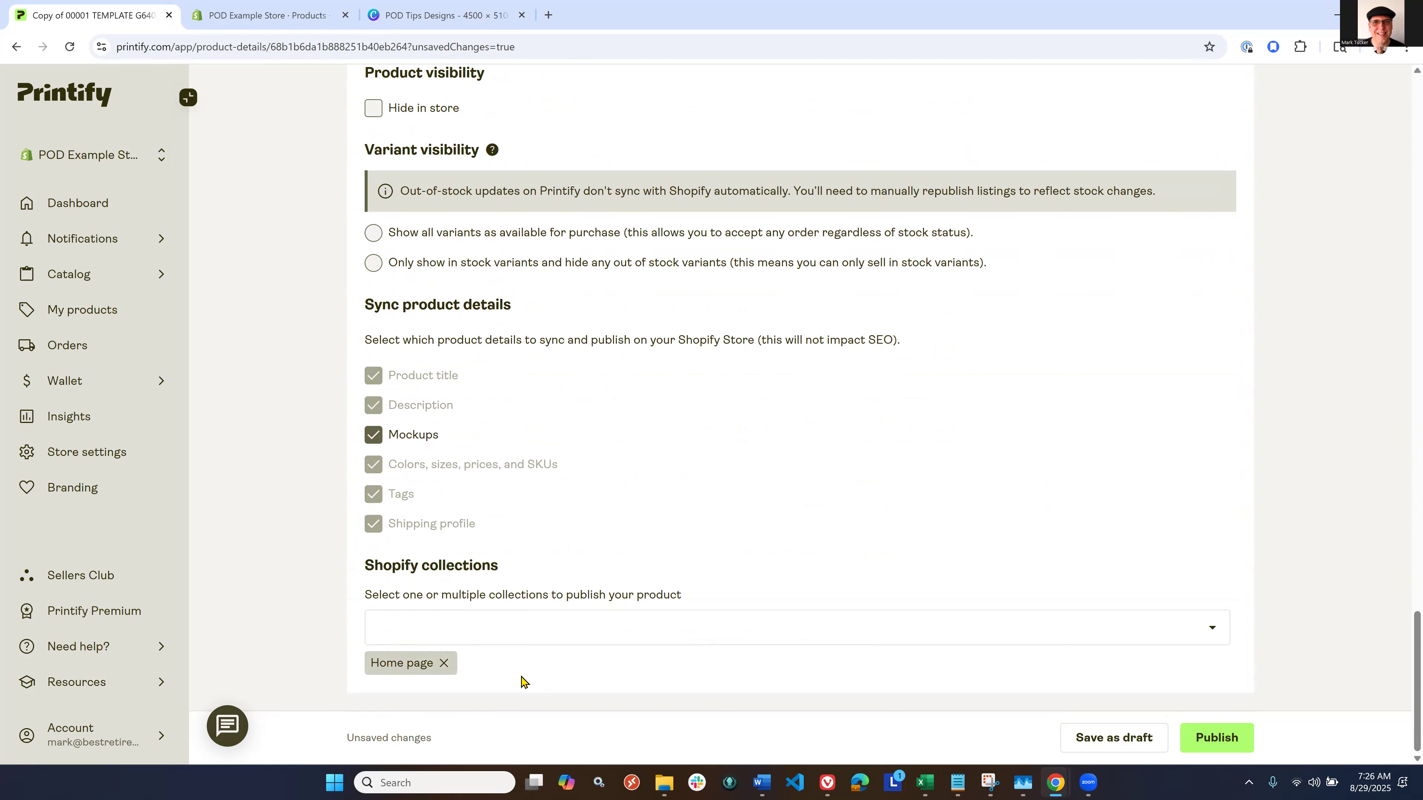
left_click(1216, 739)
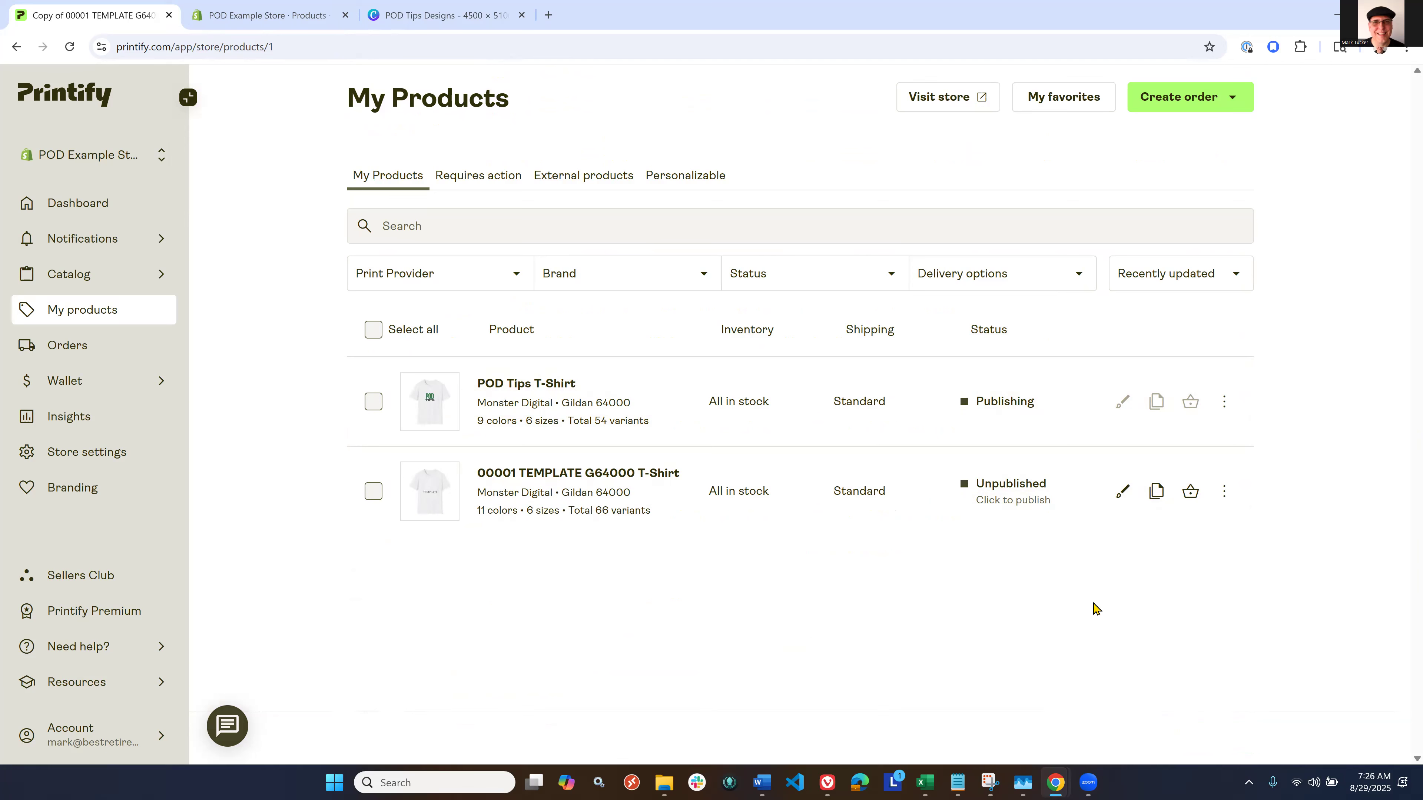
Step: Duplicate the "00001 TEMPLATE G64000 T-Shirt" product and open the copy's design for editing
left_click(1157, 493)
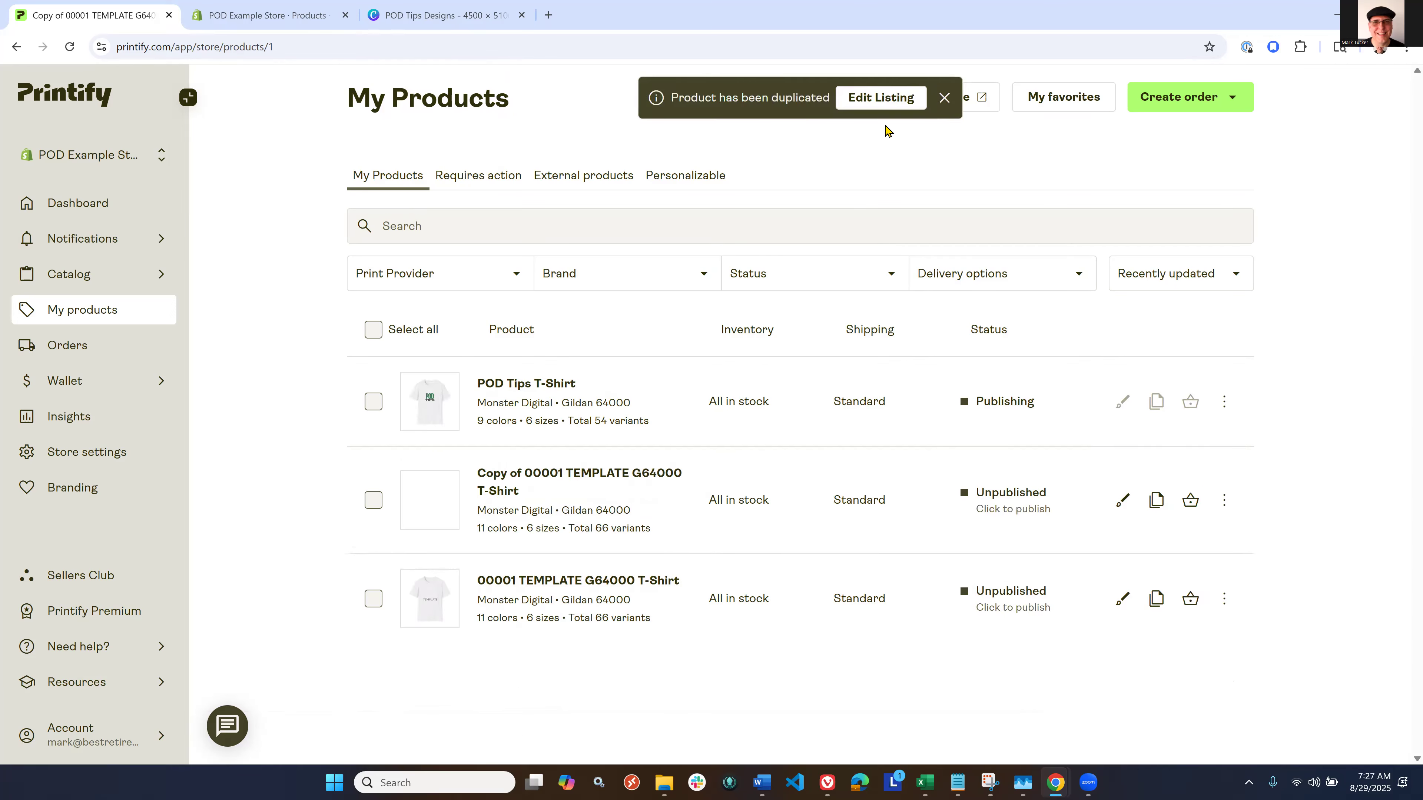
left_click(895, 100)
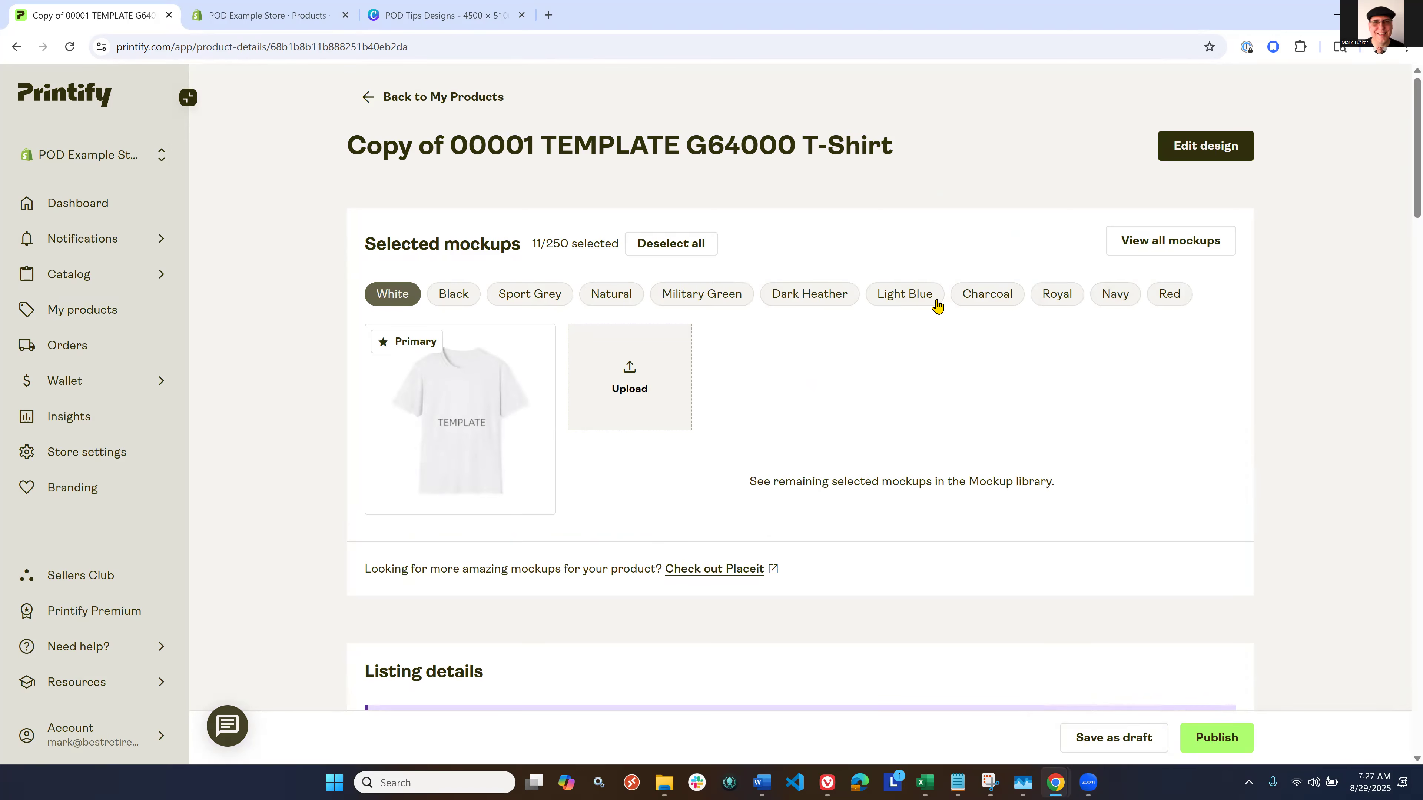
left_click(1211, 154)
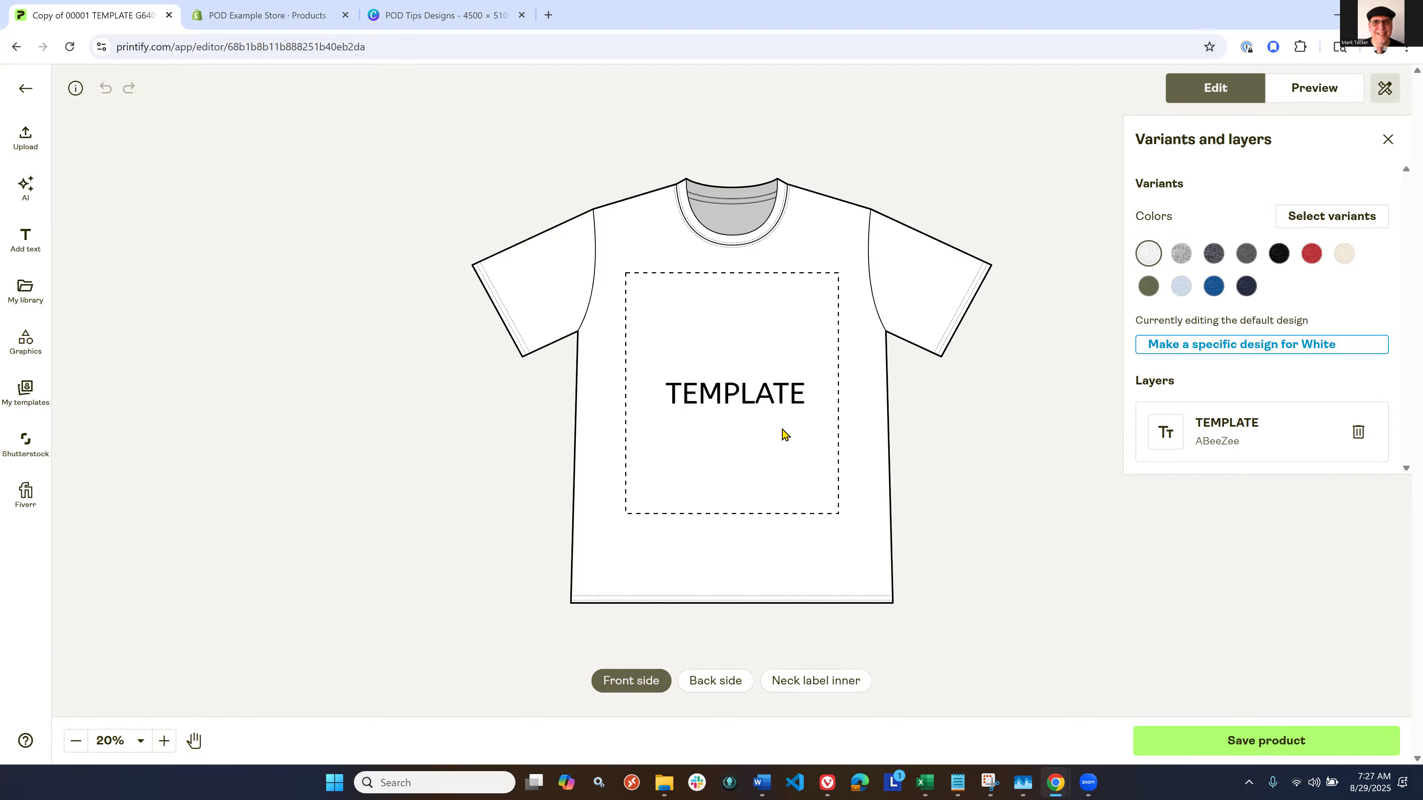
Step: Add Gold to the copy's selected colour variants and save the product
left_click(1300, 217)
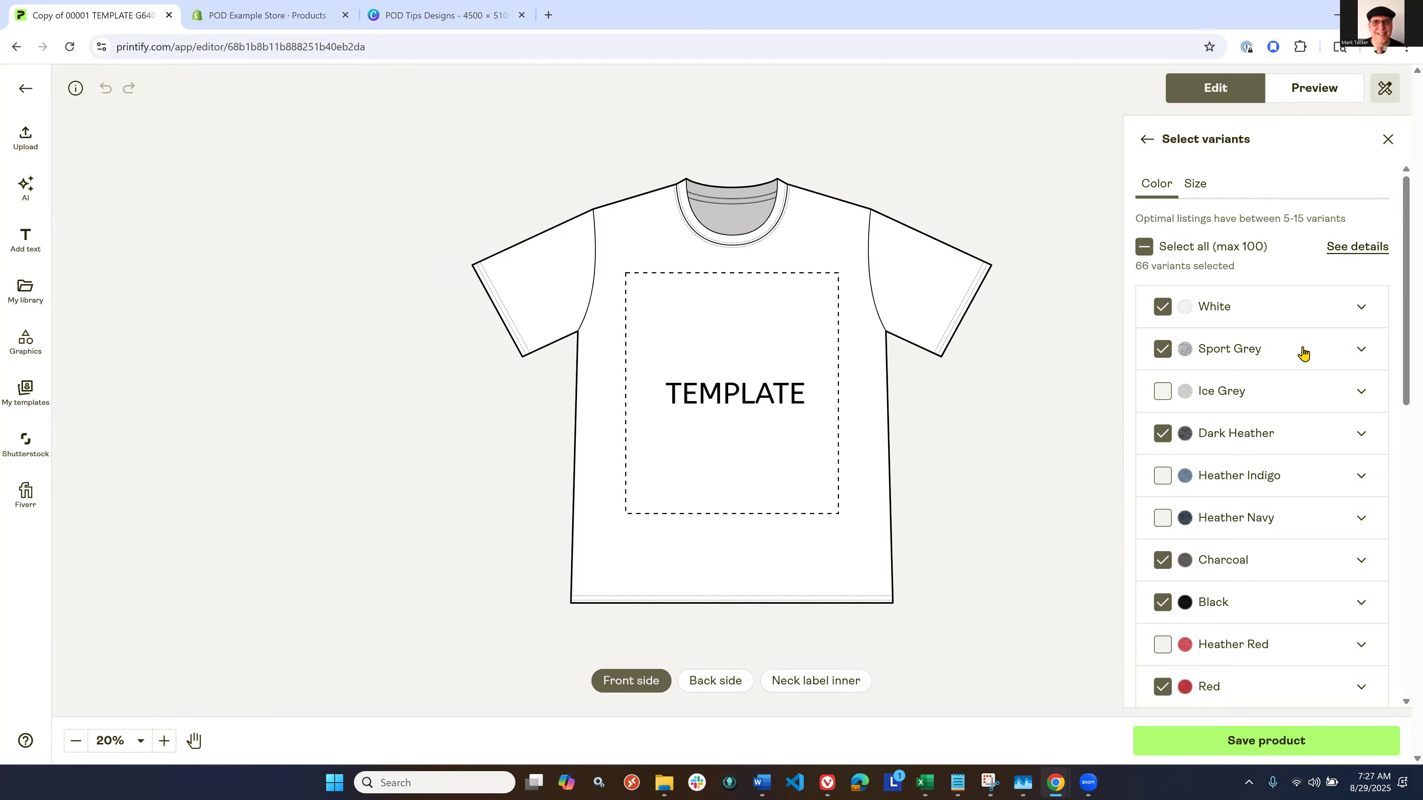
scroll(1304, 364, "down", 4)
scroll(1304, 364, "down", 2)
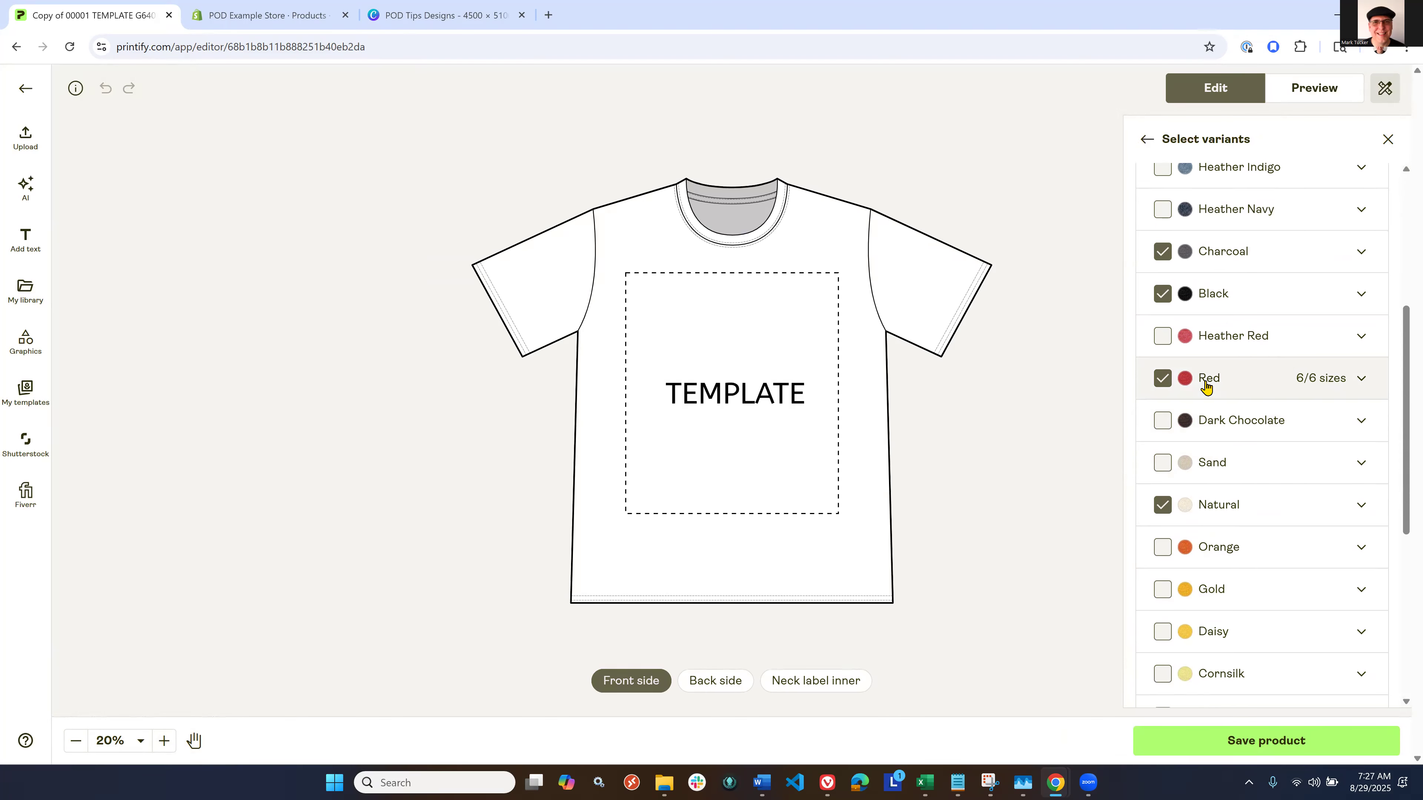
left_click(1162, 590)
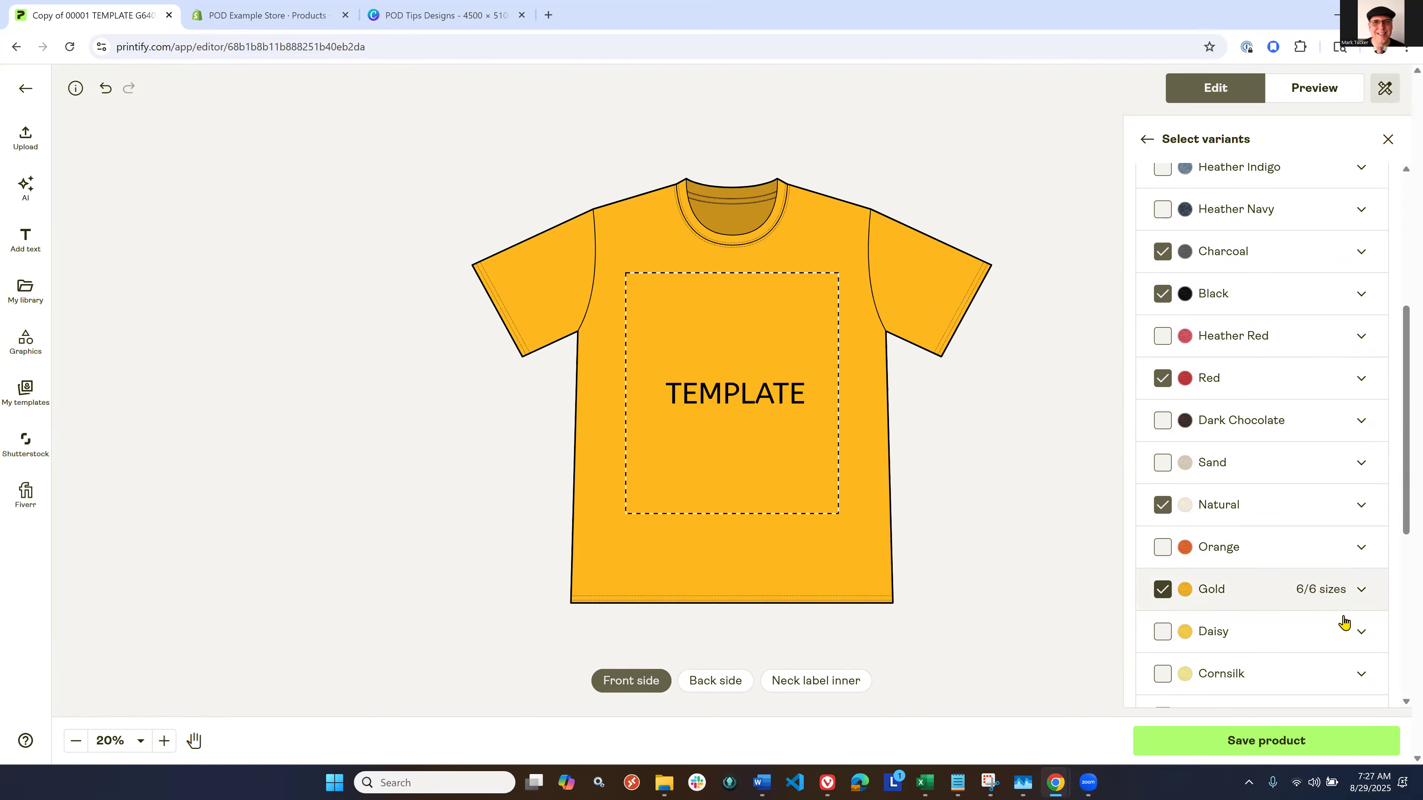
left_click(1278, 749)
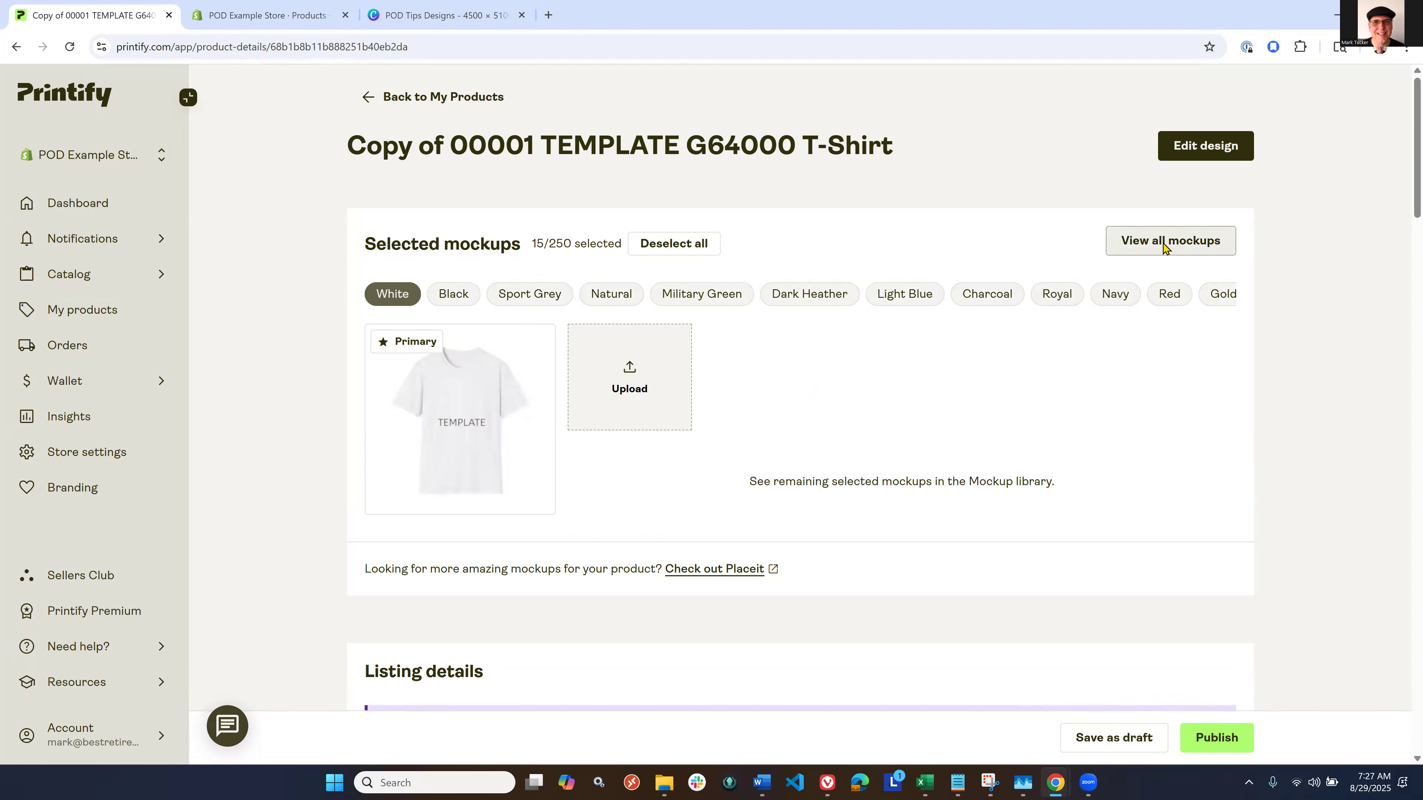
Step: Open the copy's mockup library and remove the Gold shirt's back mockup from the selection
left_click(1163, 247)
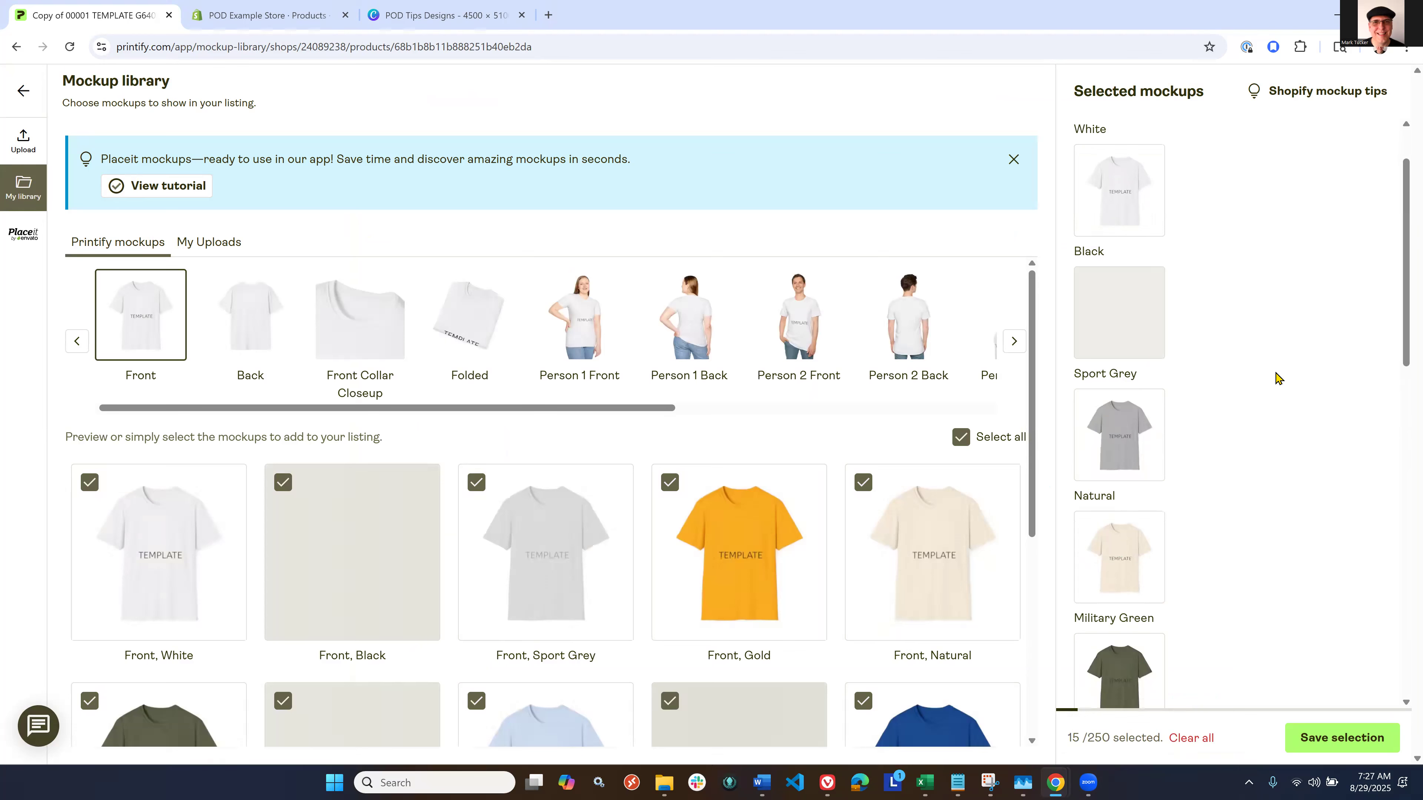
scroll(1280, 381, "down", 5)
scroll(1287, 421, "down", 10)
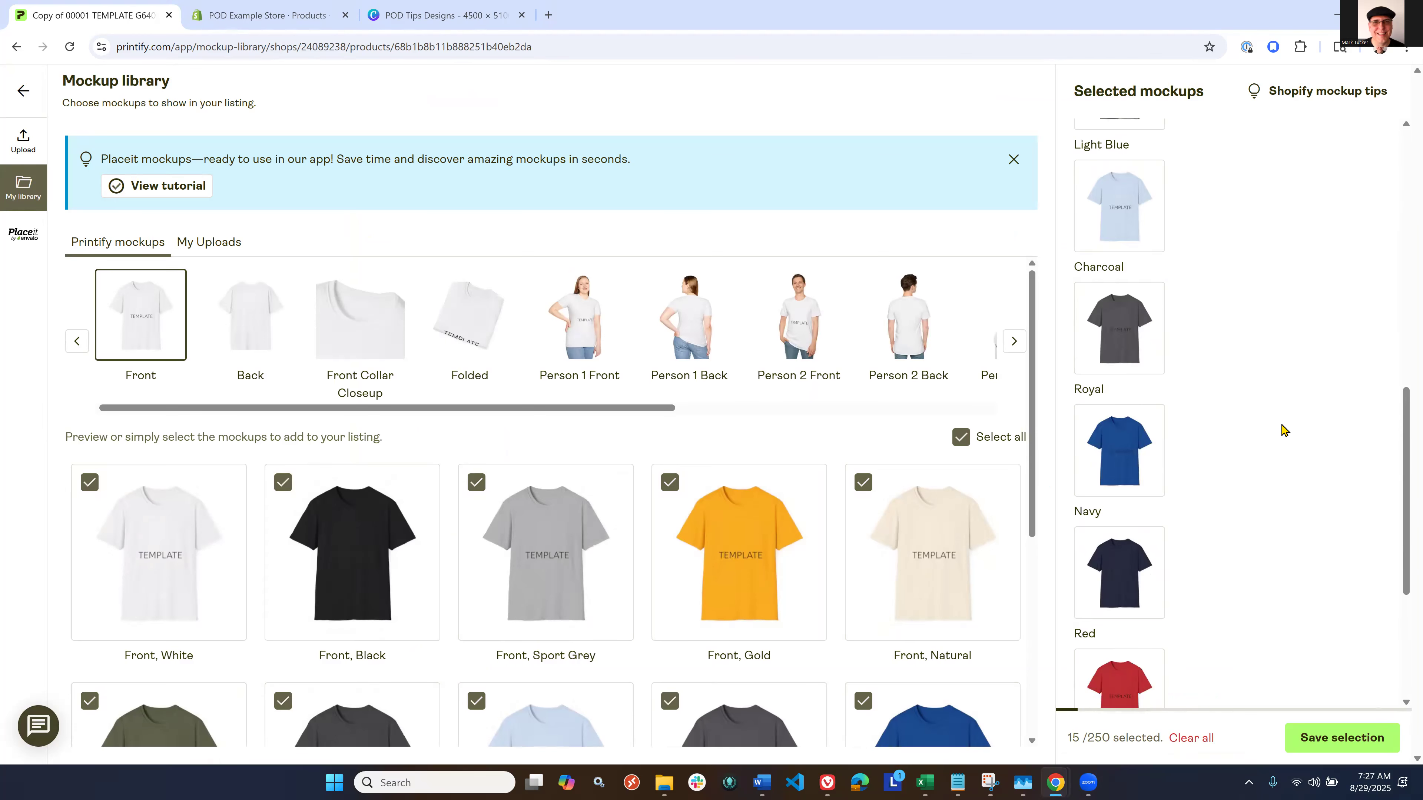
mouse_move(1119, 542)
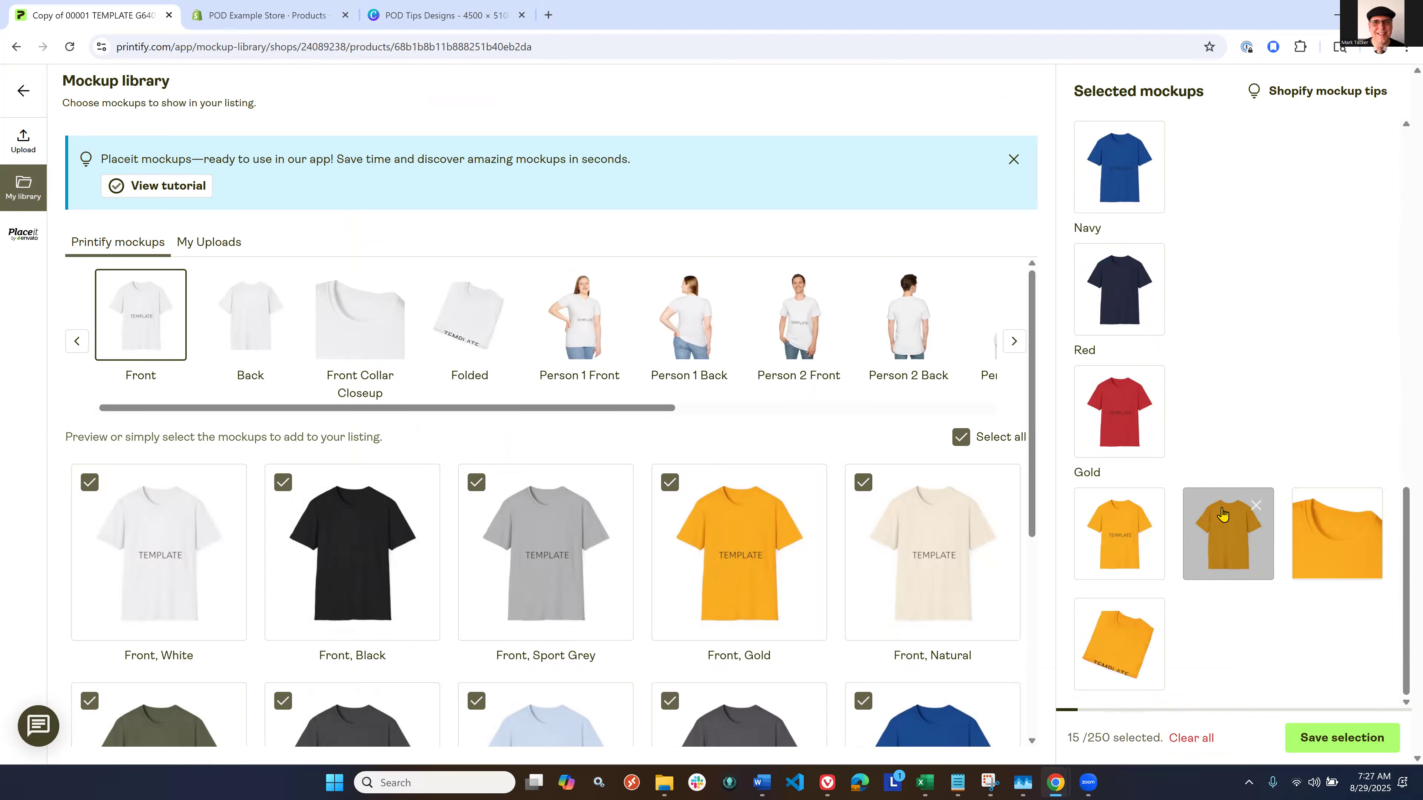
left_click(1255, 505)
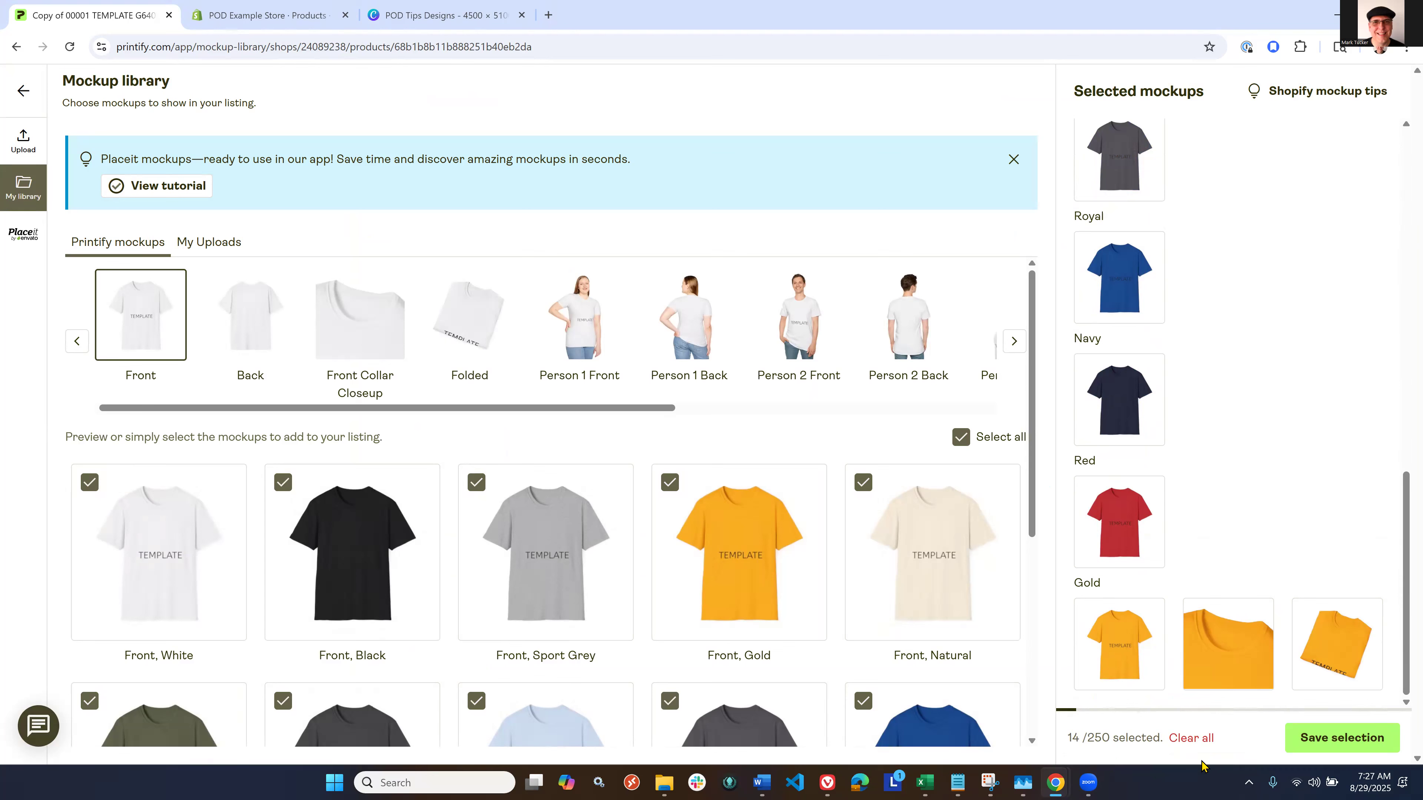
Step: Clear all selected mockups, select the front mockups of every colour, and save the selection
left_click(1203, 744)
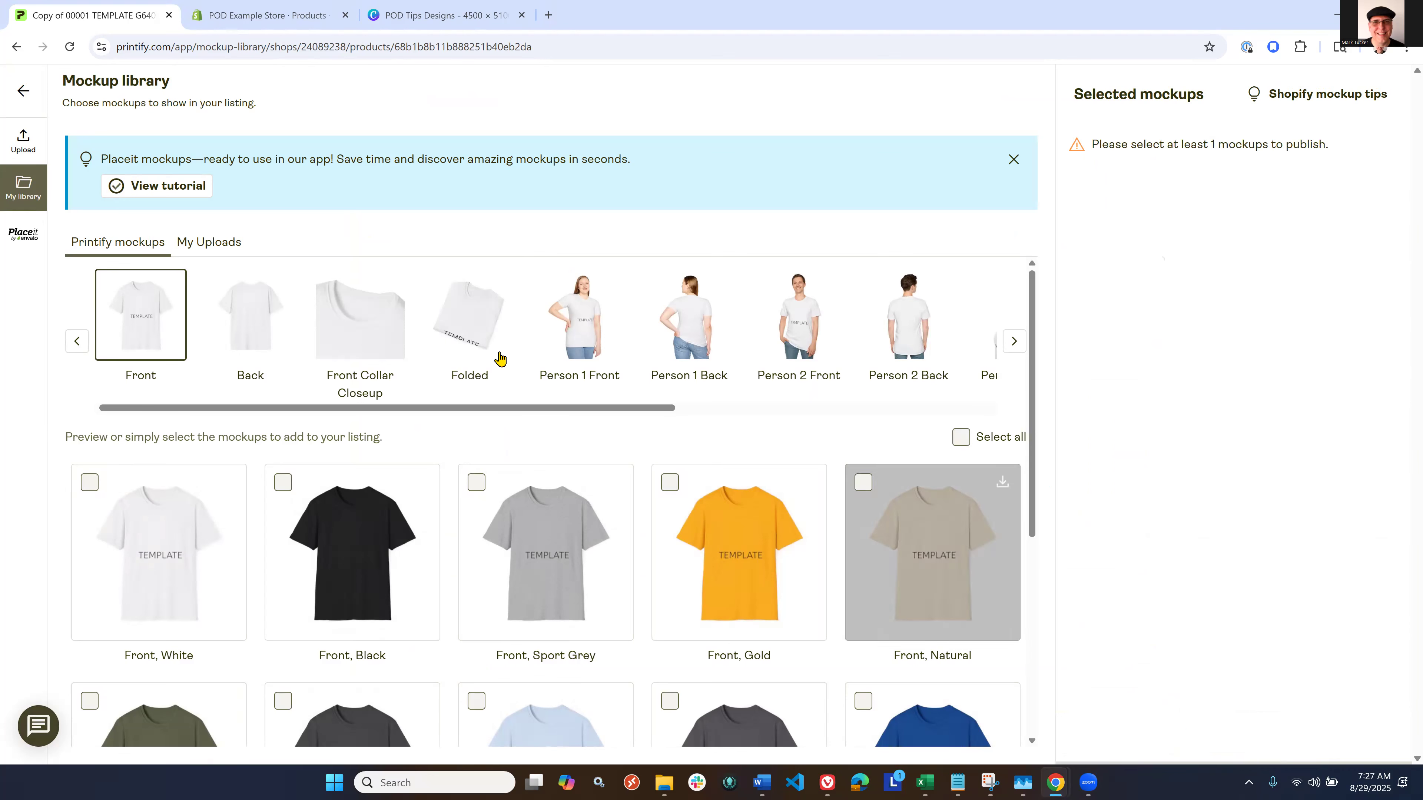
left_click(958, 439)
scroll(1339, 466, "down", 15)
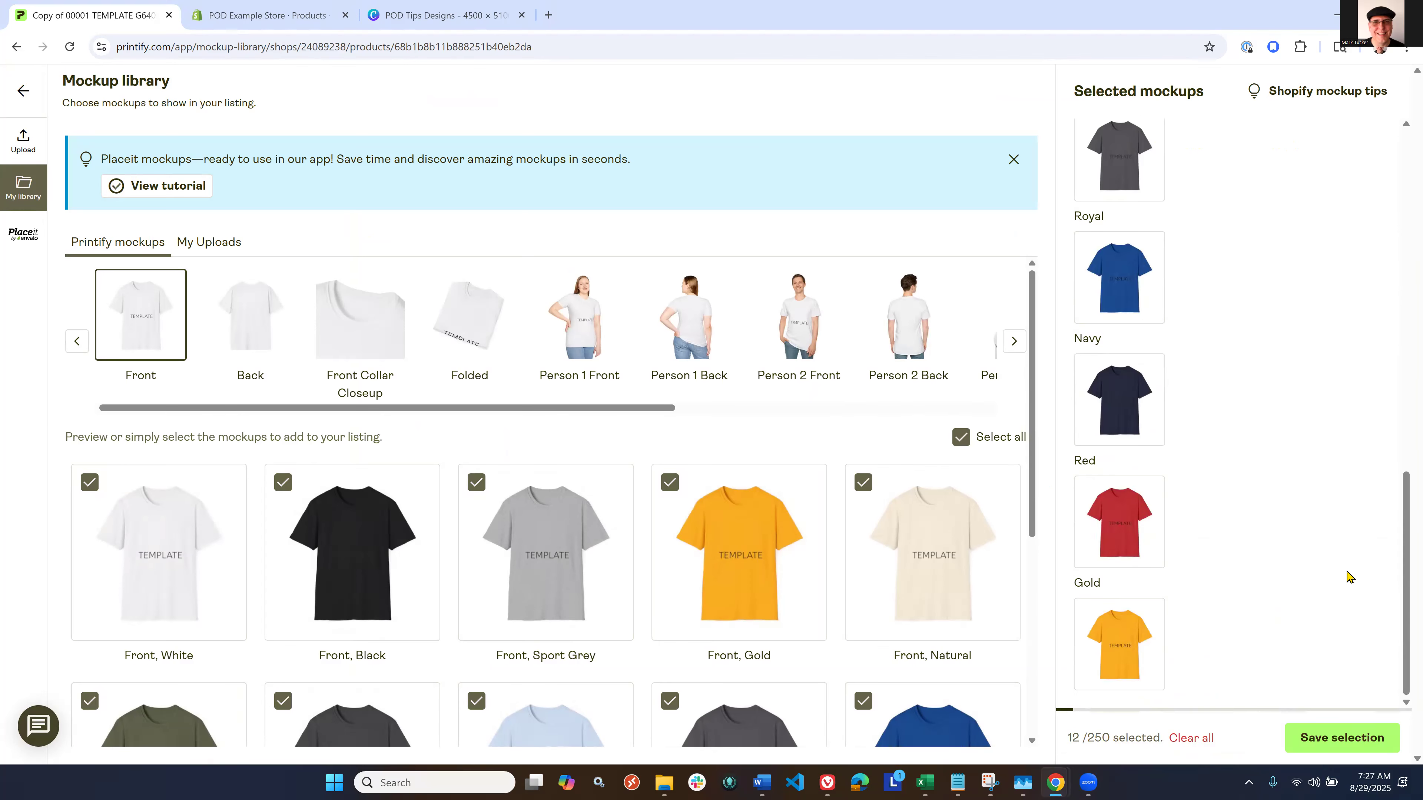
left_click(1322, 743)
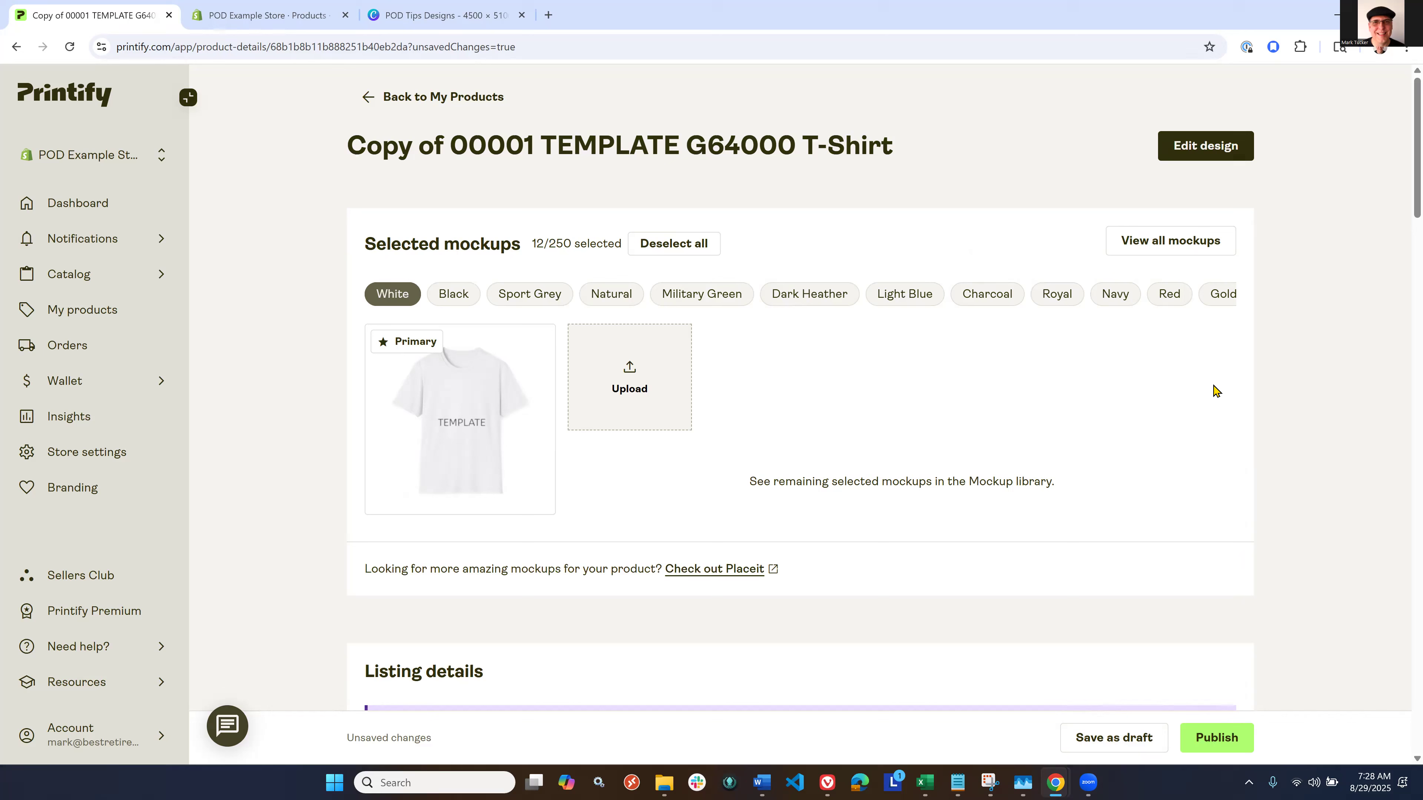
Step: Set the retail price of all variants in the copied listing to USD 29.99
scroll(1270, 393, "down", 1)
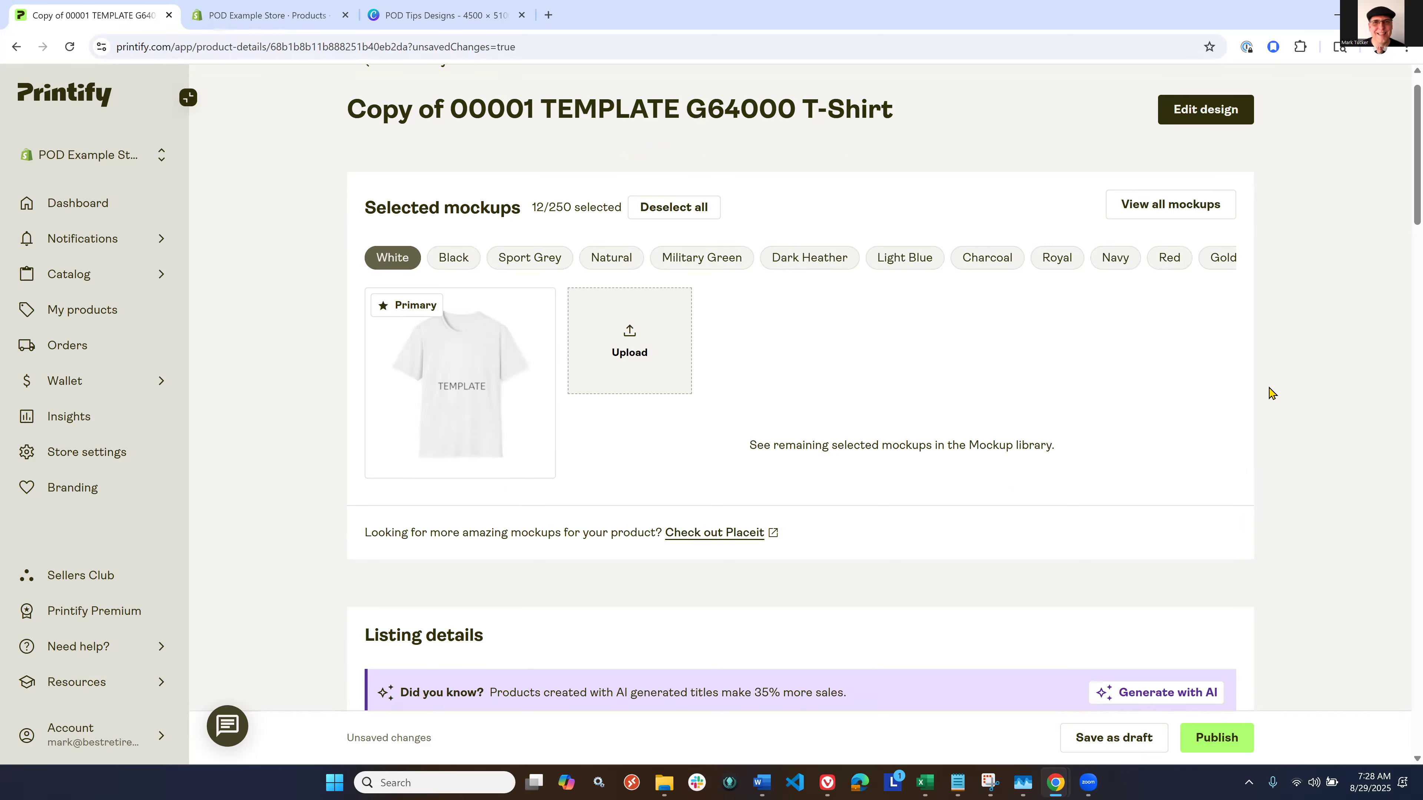
scroll(1270, 392, "down", 15)
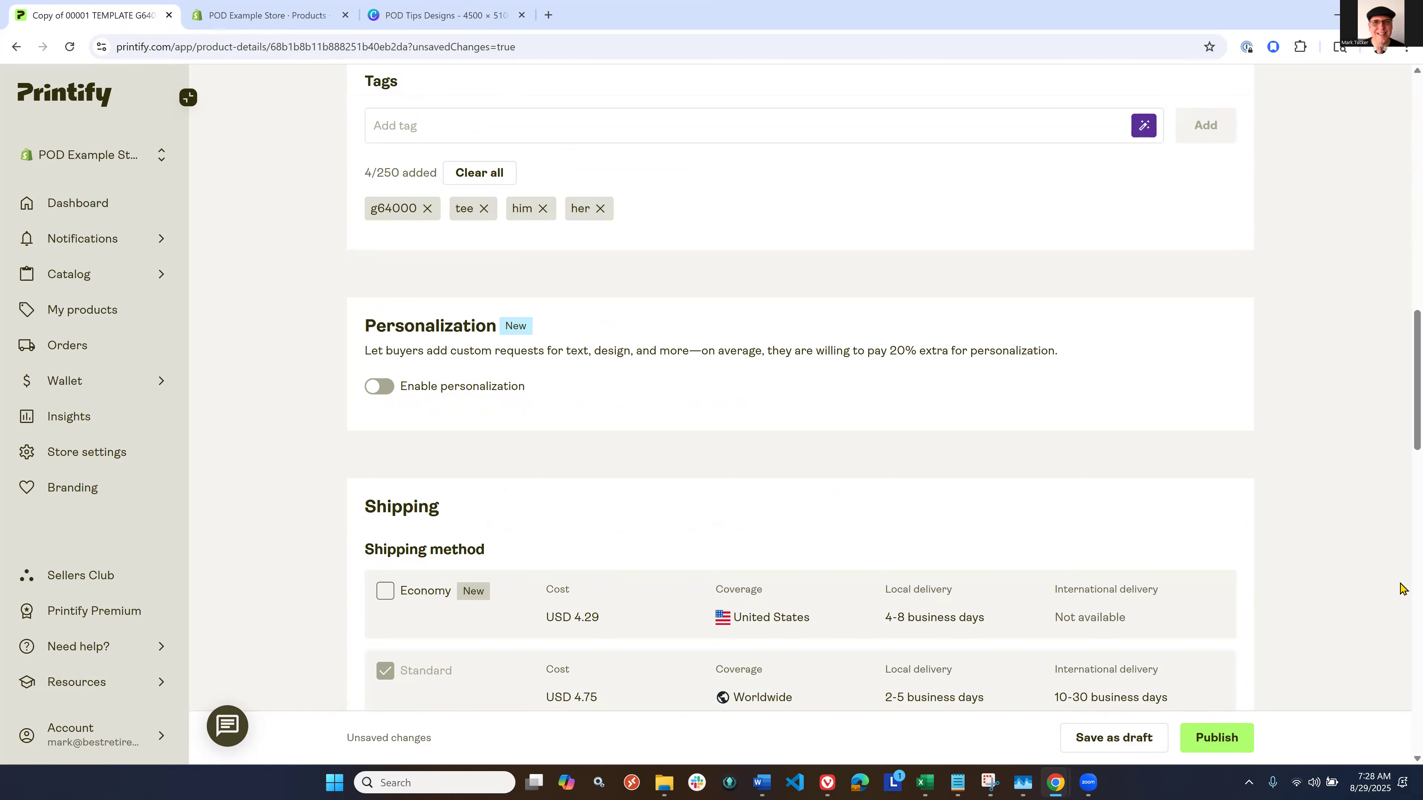
scroll(1399, 588, "down", 10)
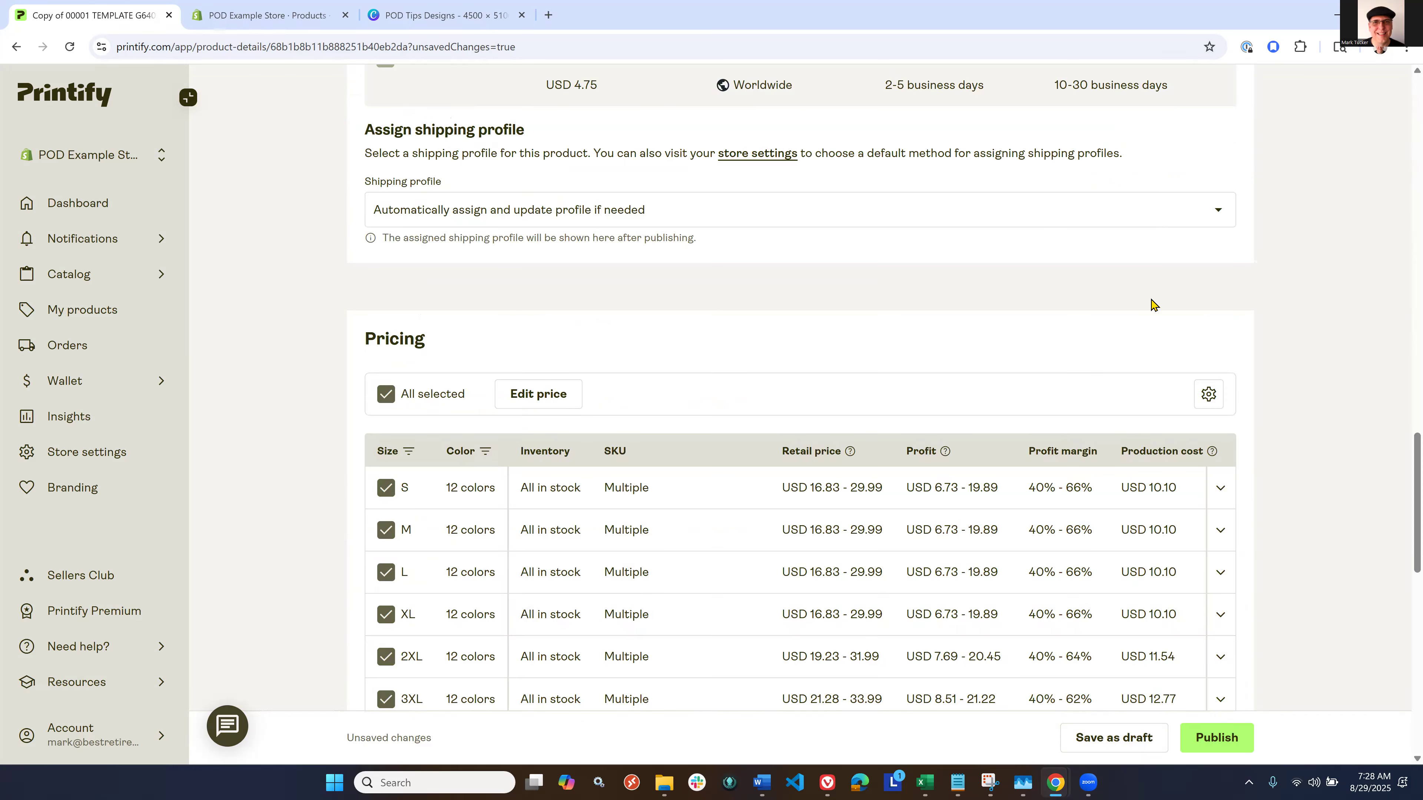
scroll(1152, 336, "down", 4)
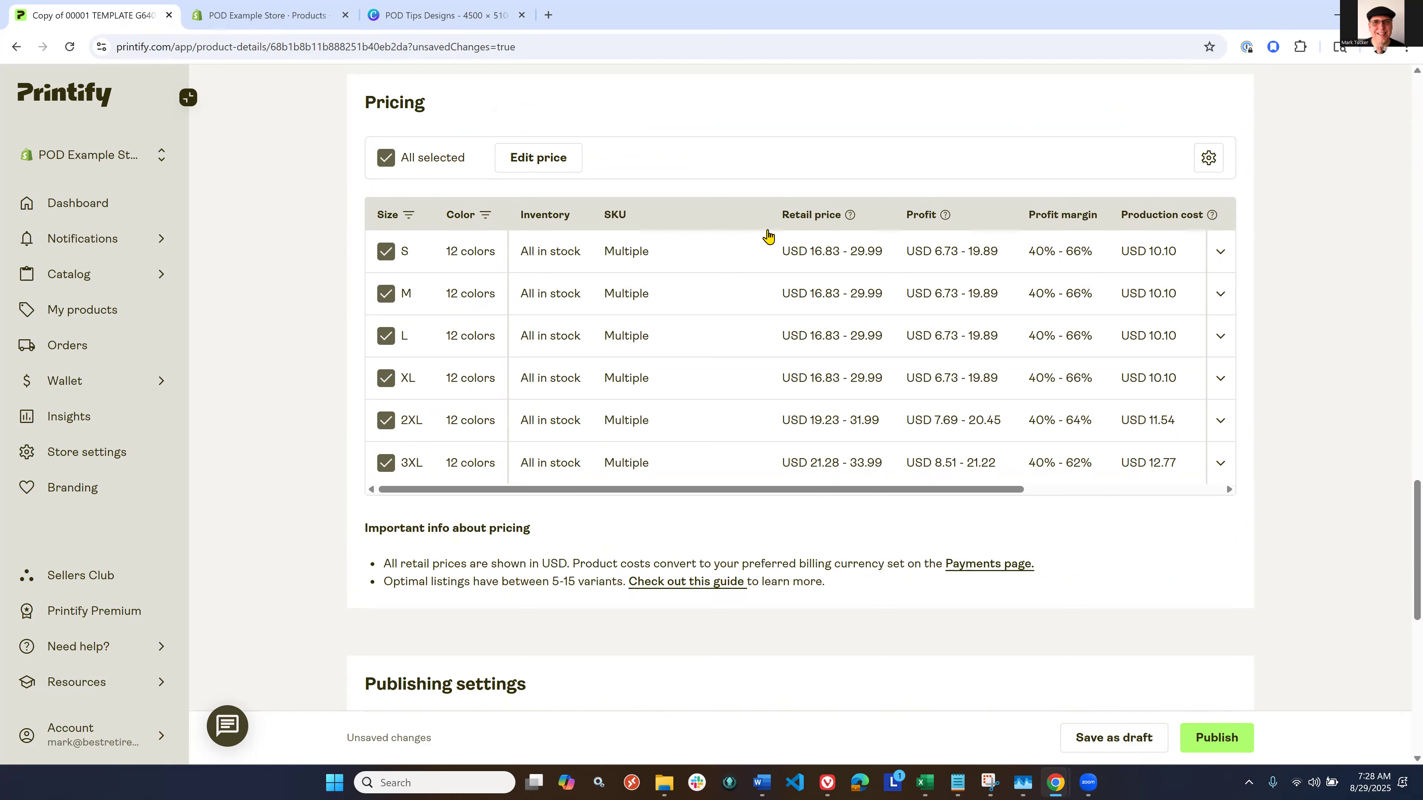
left_click(554, 163)
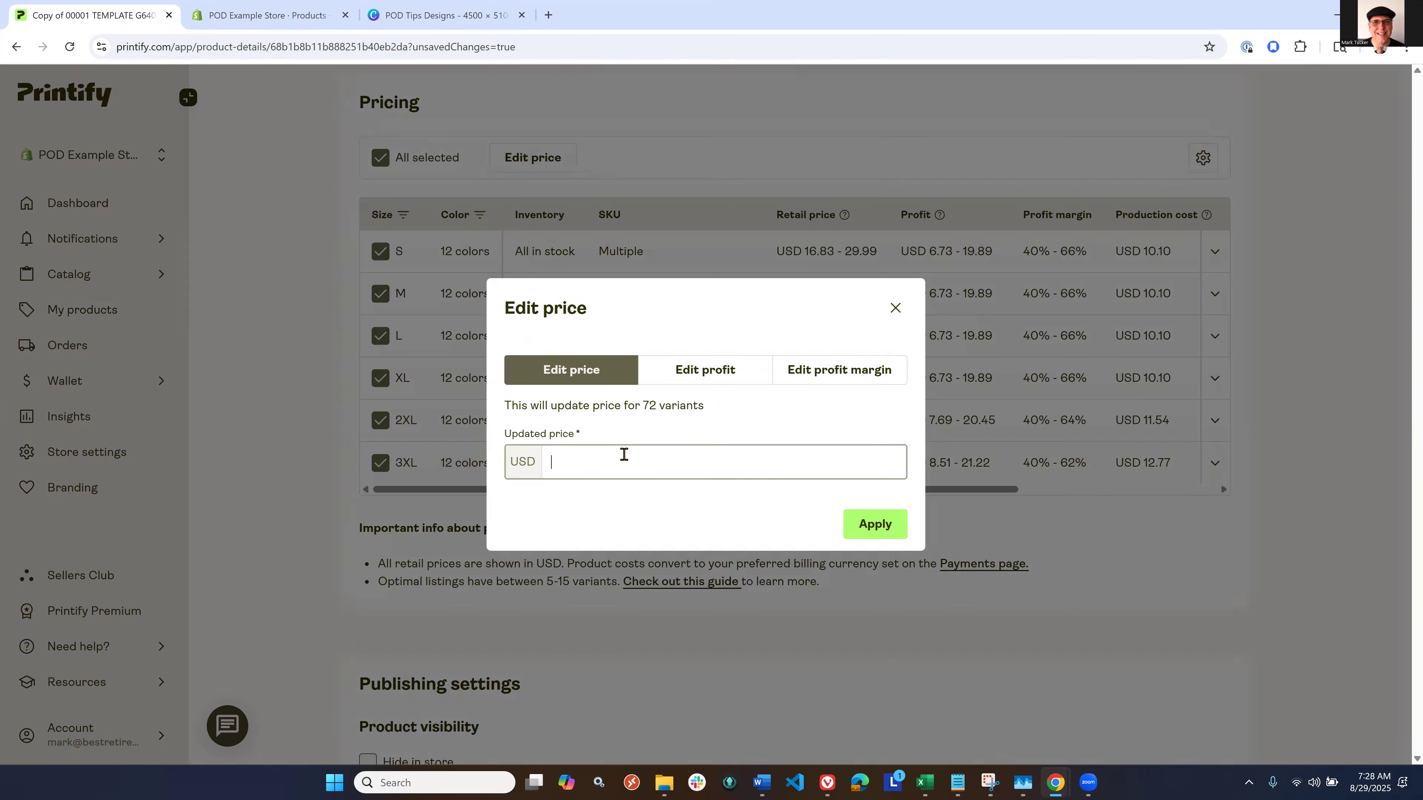
type("29.99")
left_click(882, 528)
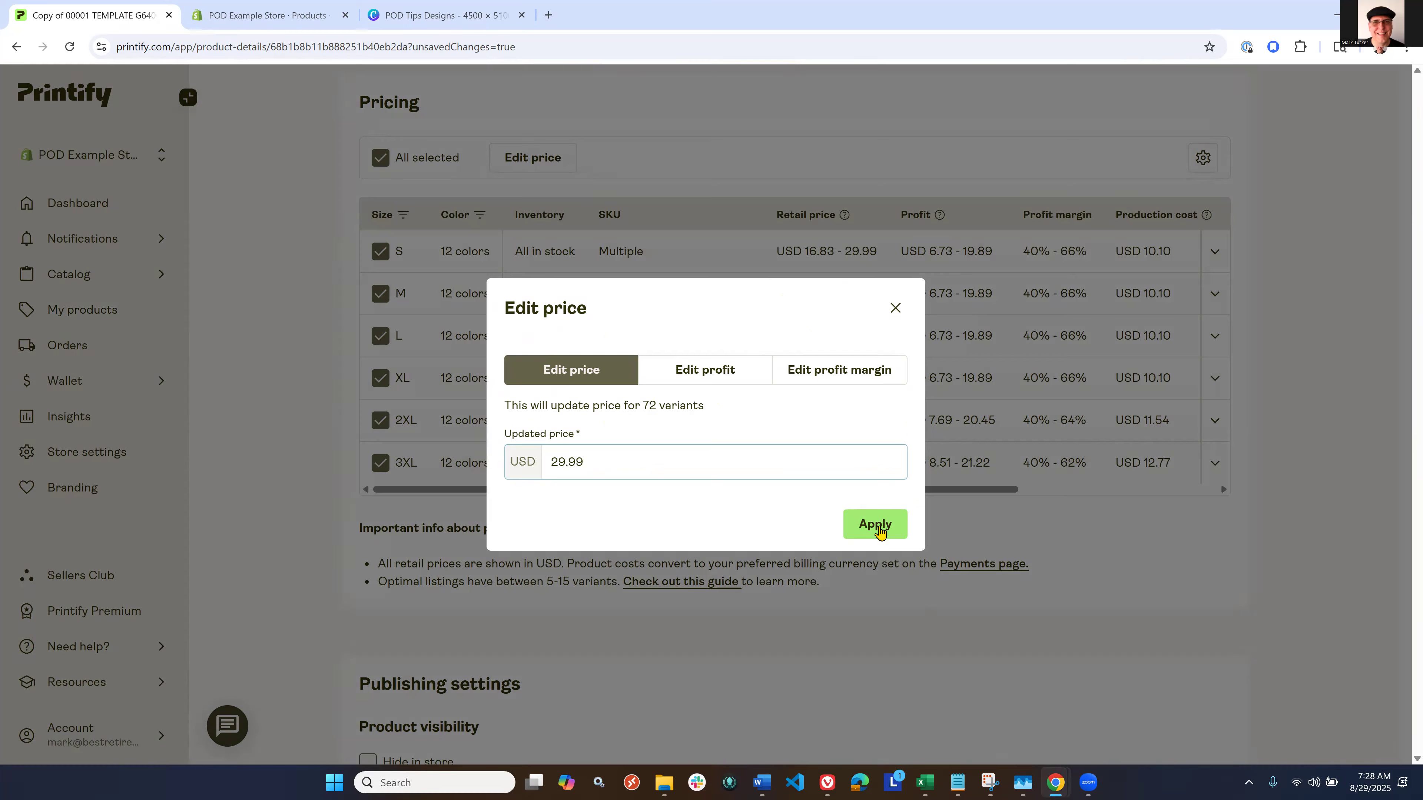
left_click(876, 529)
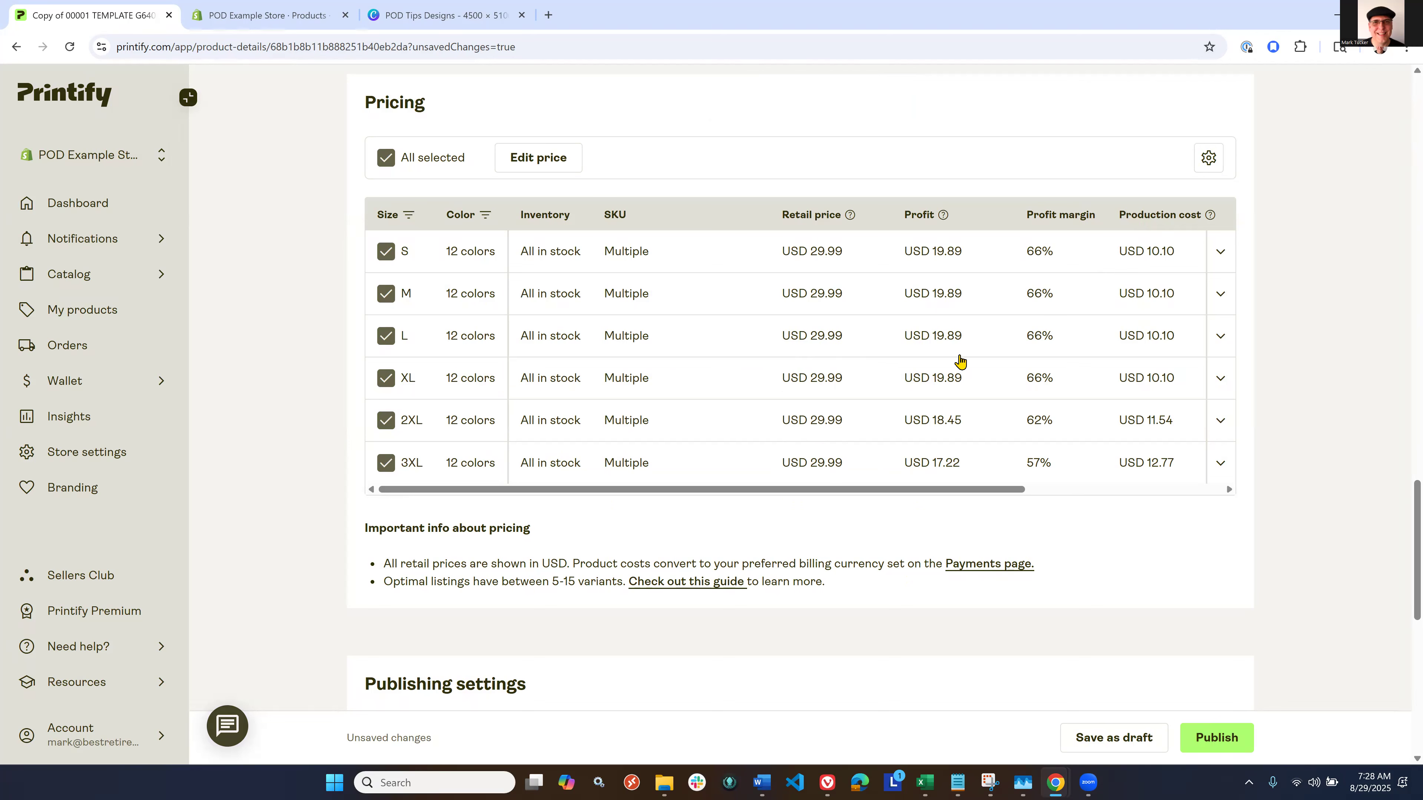
Step: Set the retail price of size 2XL to USD 31.99 and size 3XL to USD 33.99
left_click(830, 420)
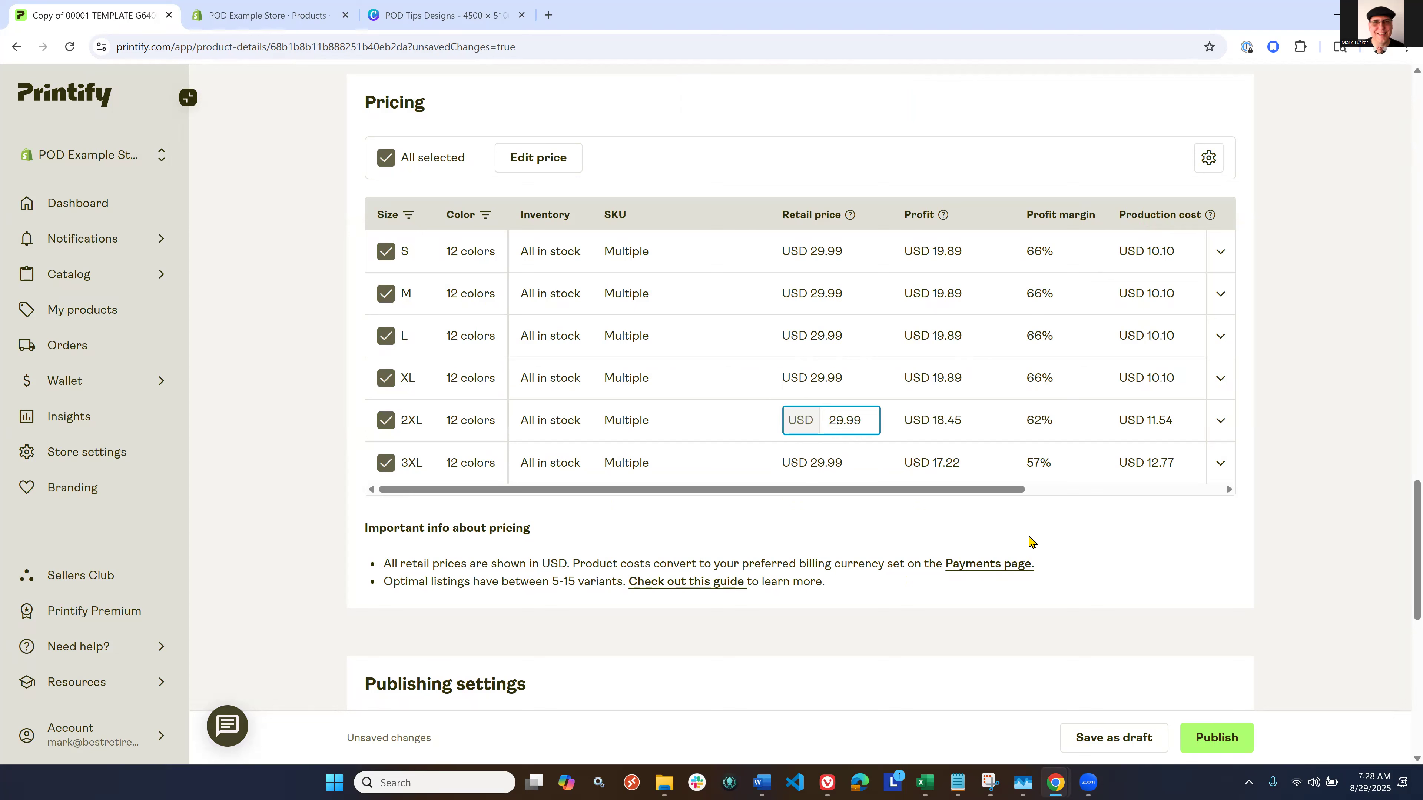
key("Delete")
key("Delete")
type("31")
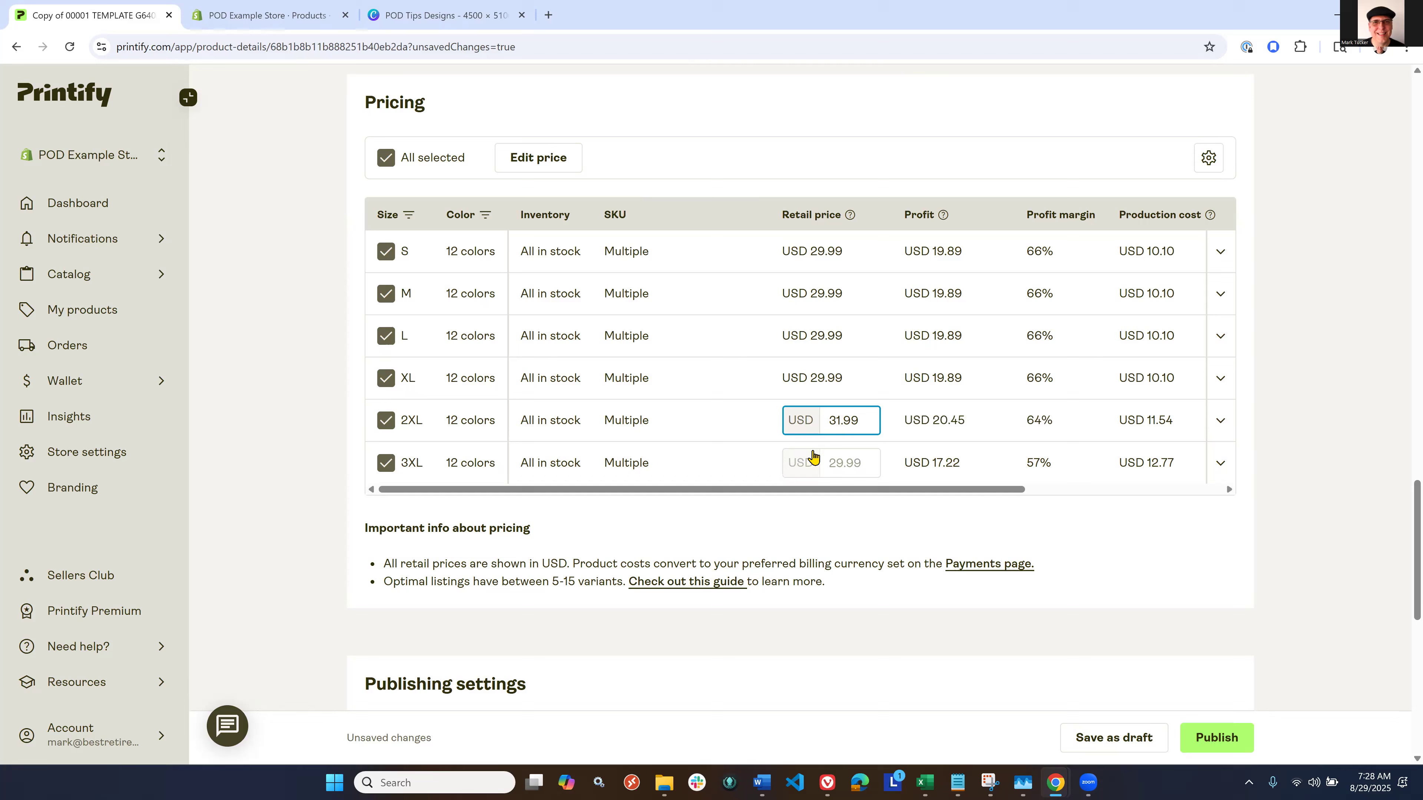
left_click(838, 465)
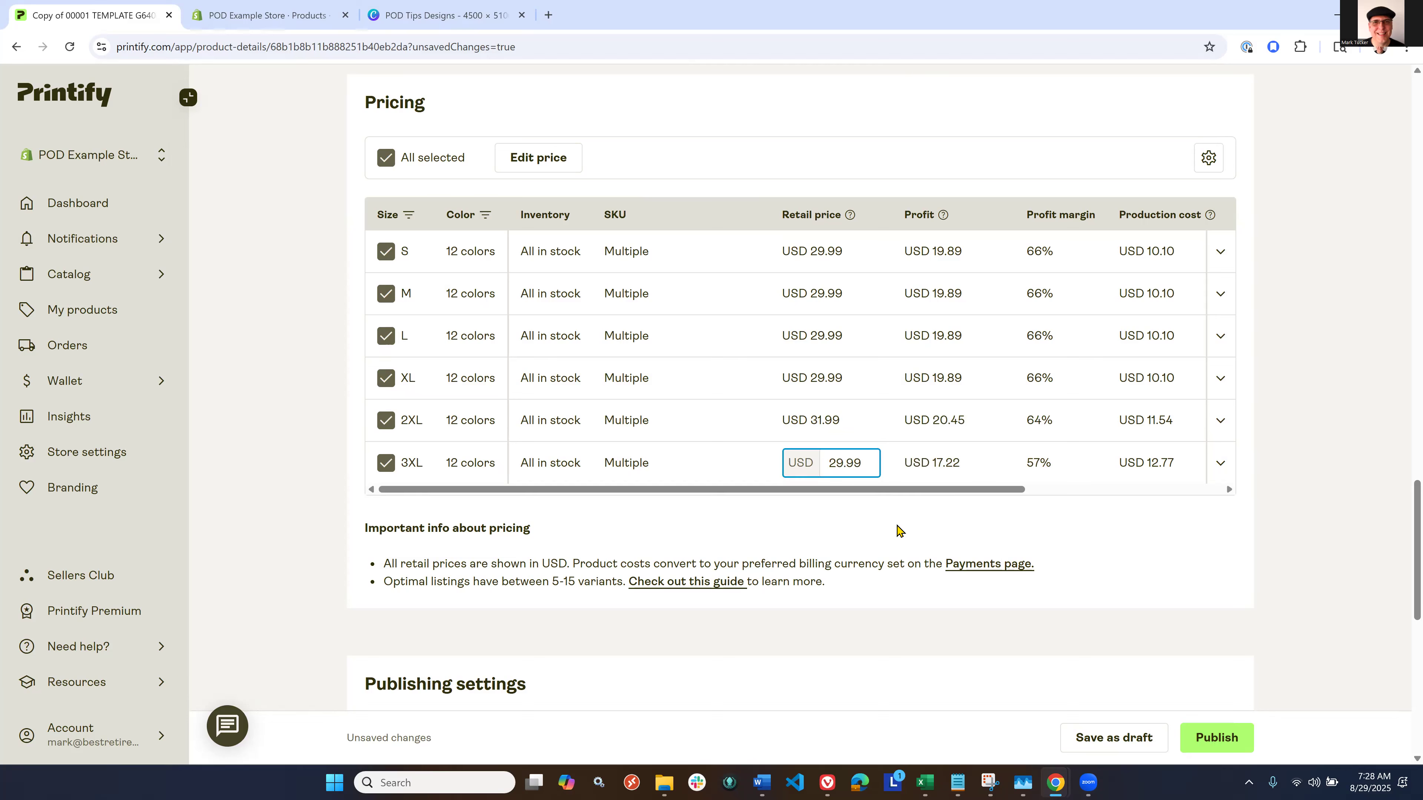
key("Delete")
key("Delete")
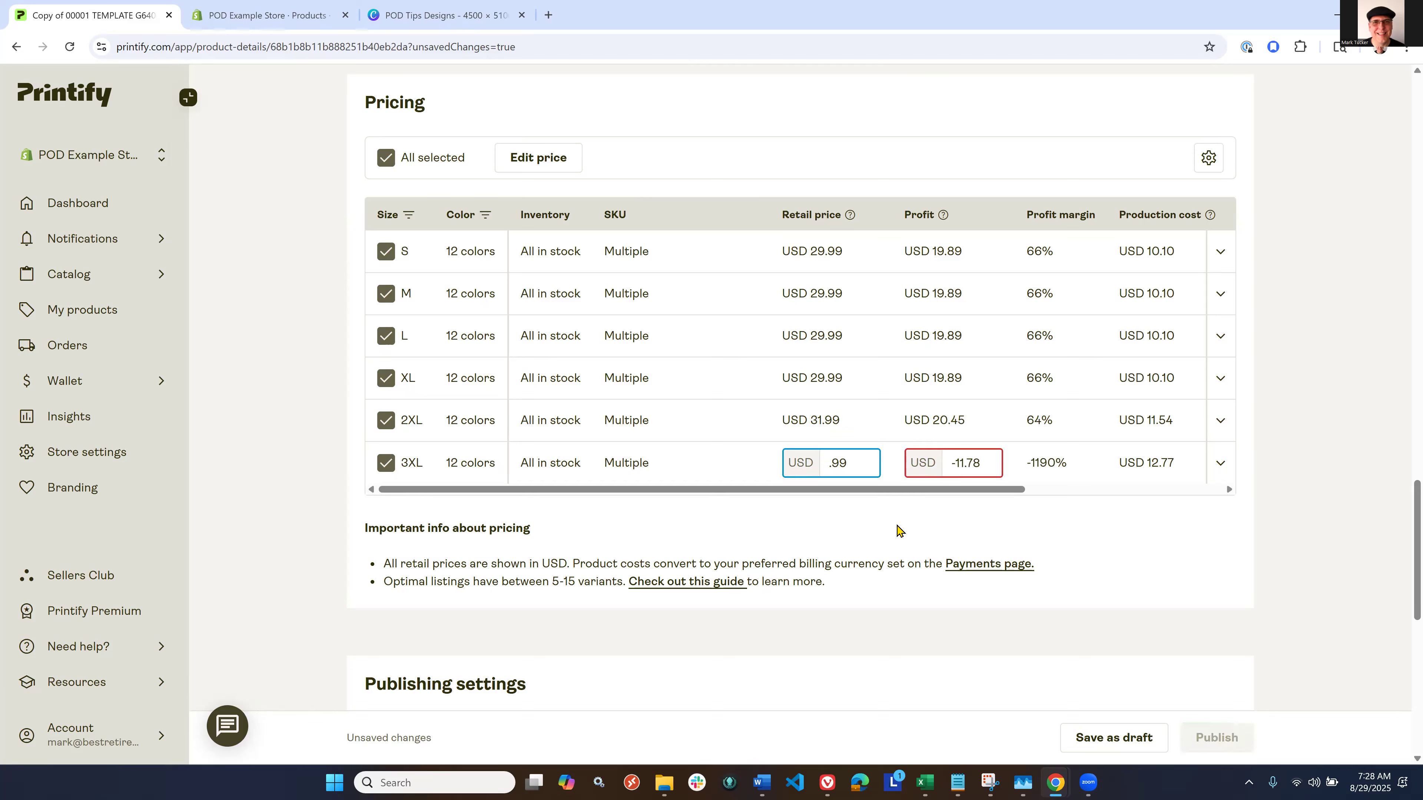
type("33")
left_click(1106, 540)
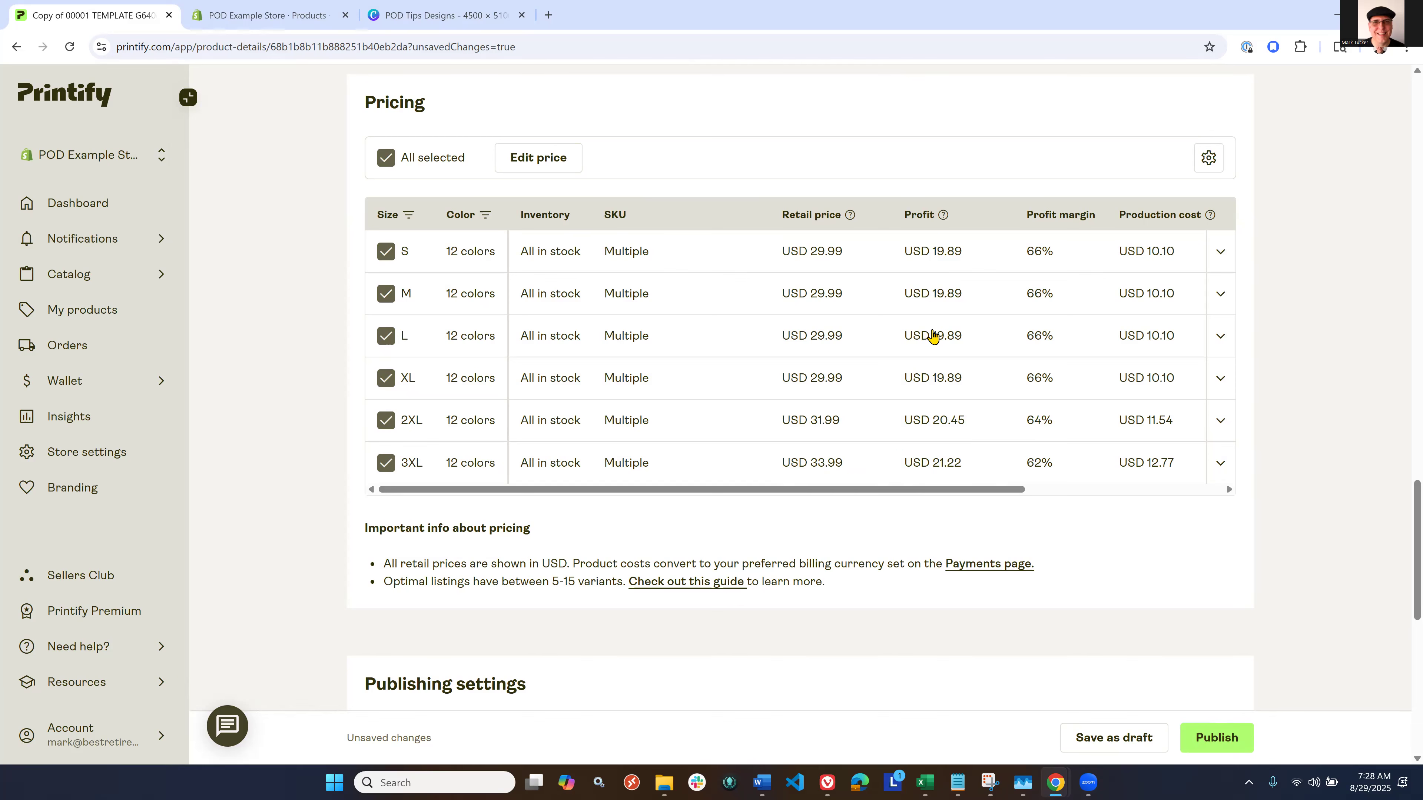
Step: Look over the copied listing's publishing settings and return to the list of products
scroll(933, 331, "down", 1)
scroll(588, 395, "down", 4)
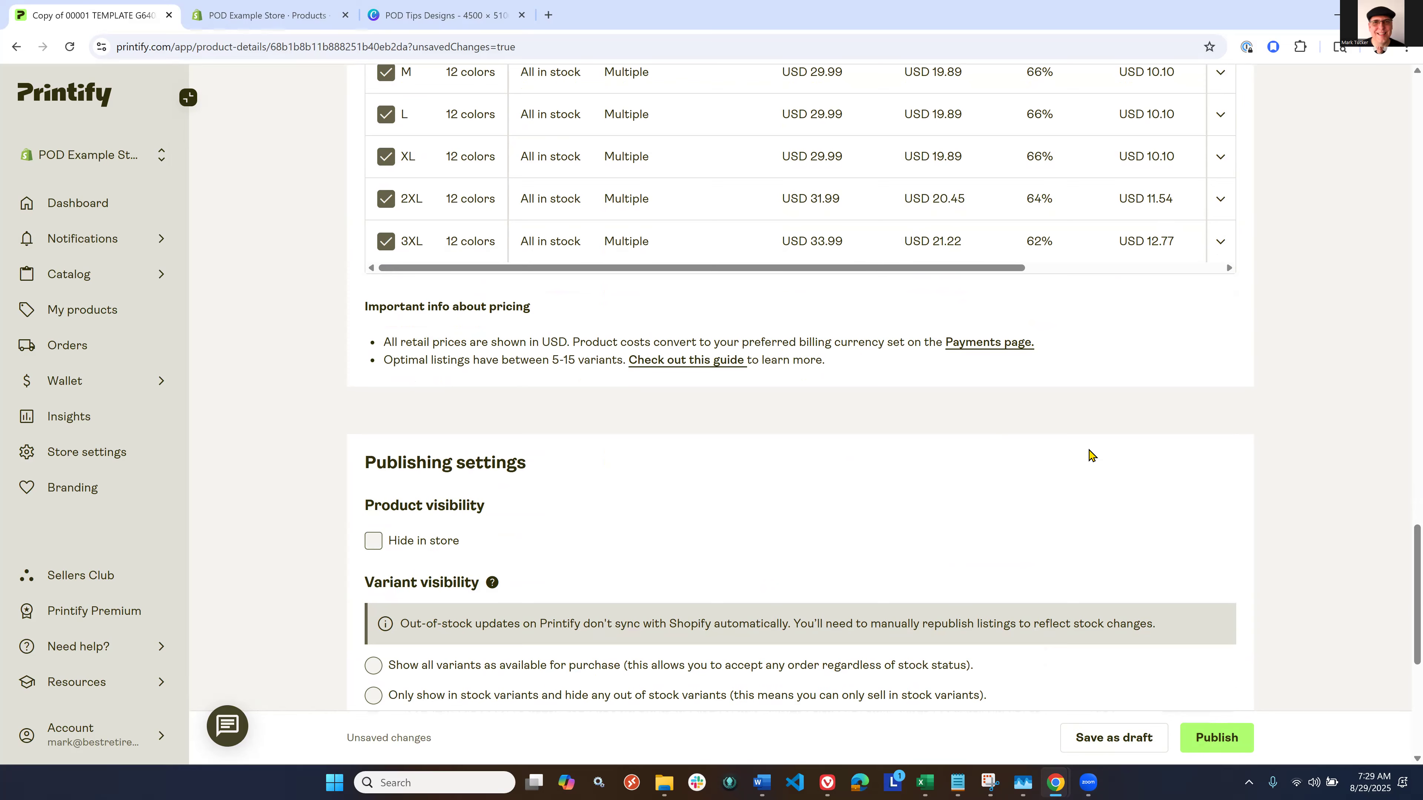
scroll(1091, 457, "down", 2)
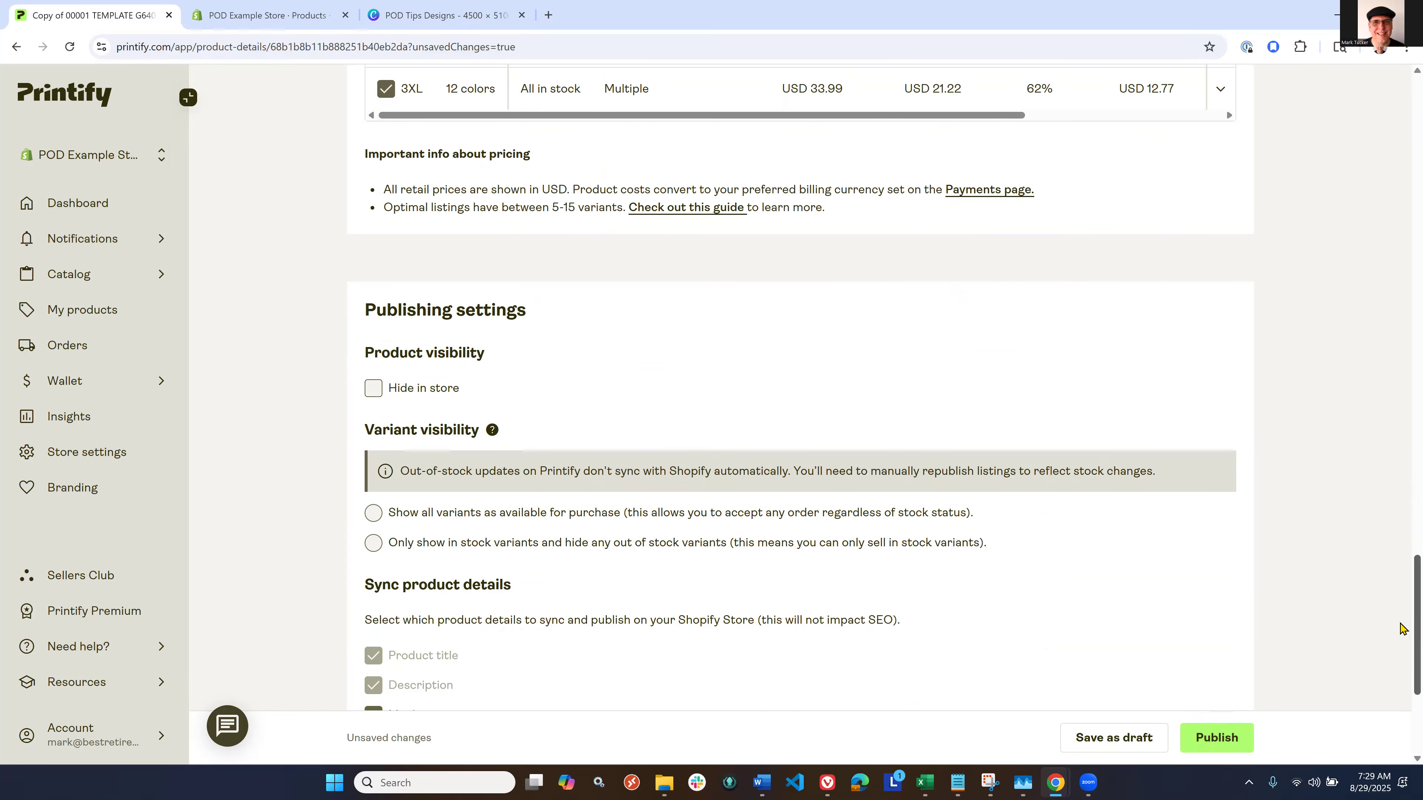
left_click_drag(1415, 585, 1393, 155)
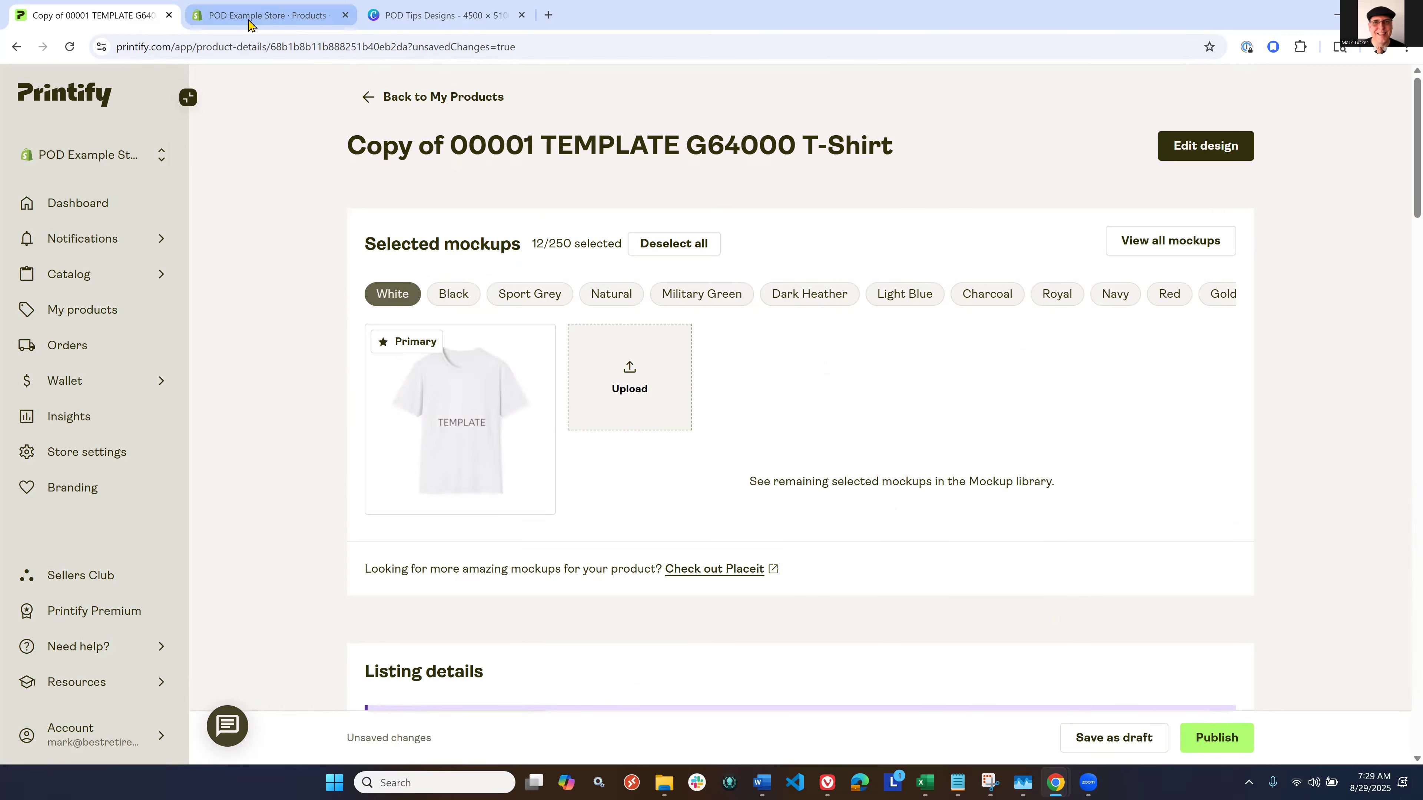
left_click(373, 98)
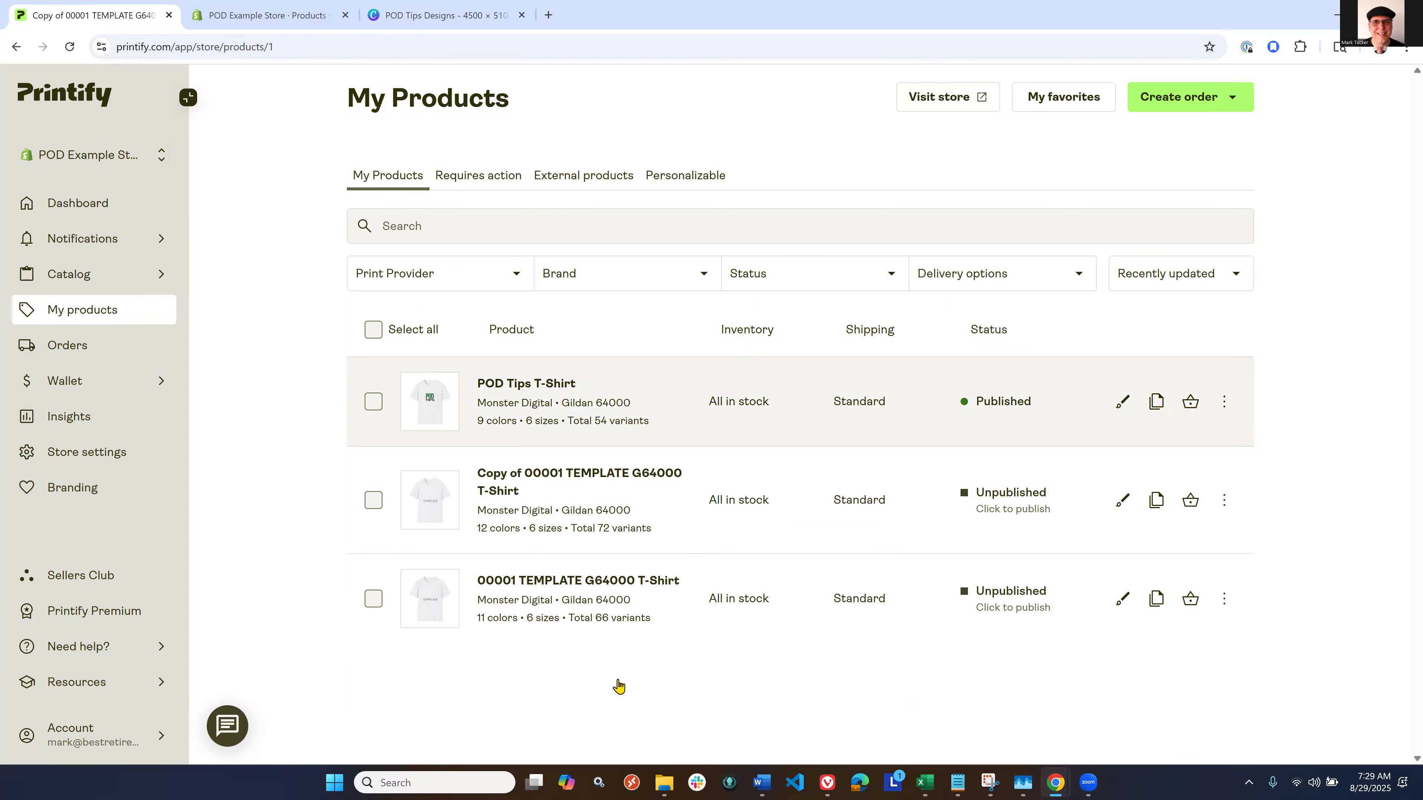
Step: Delete the unpublished product "Copy of 00001 TEMPLATE G64000 T-Shirt" and confirm the deletion
left_click(1226, 501)
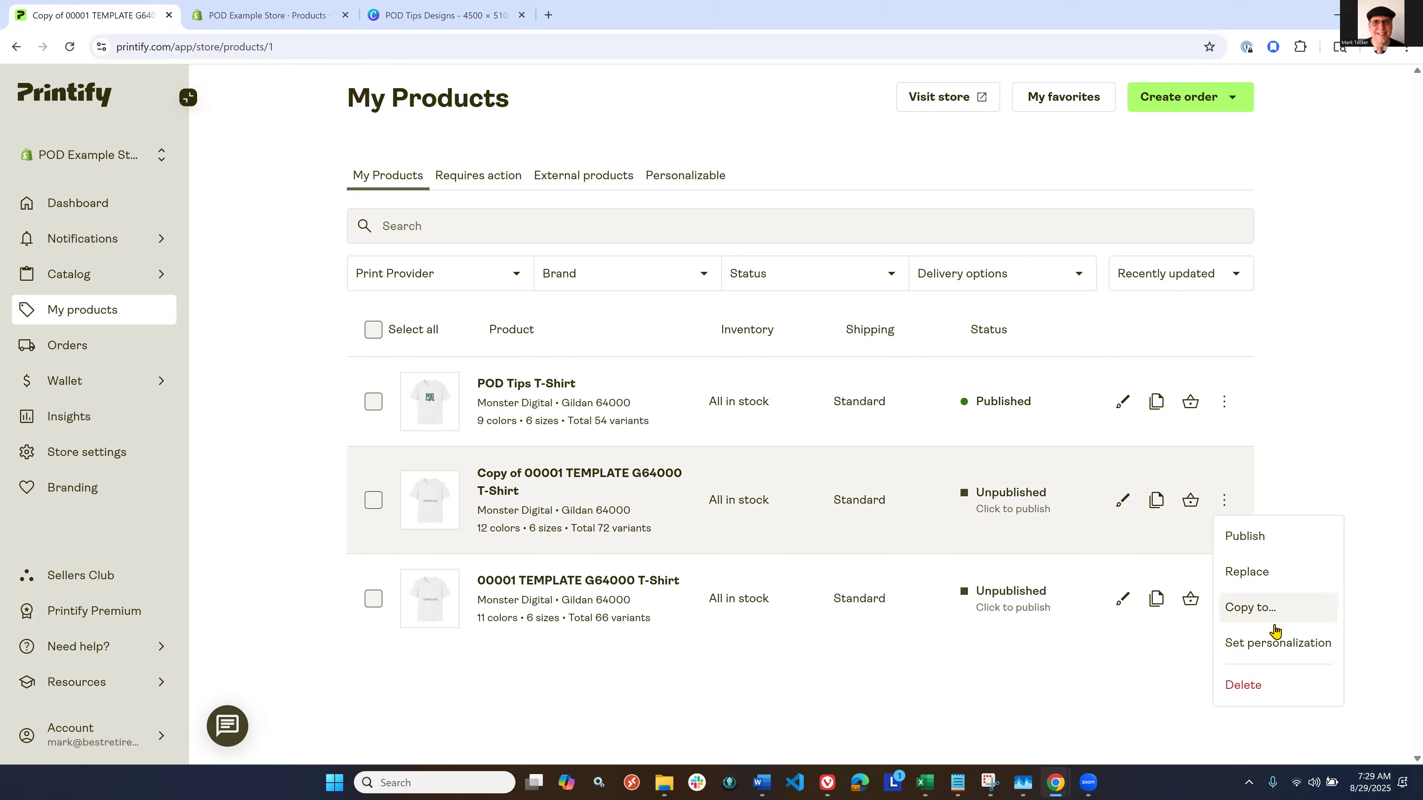
left_click(1243, 685)
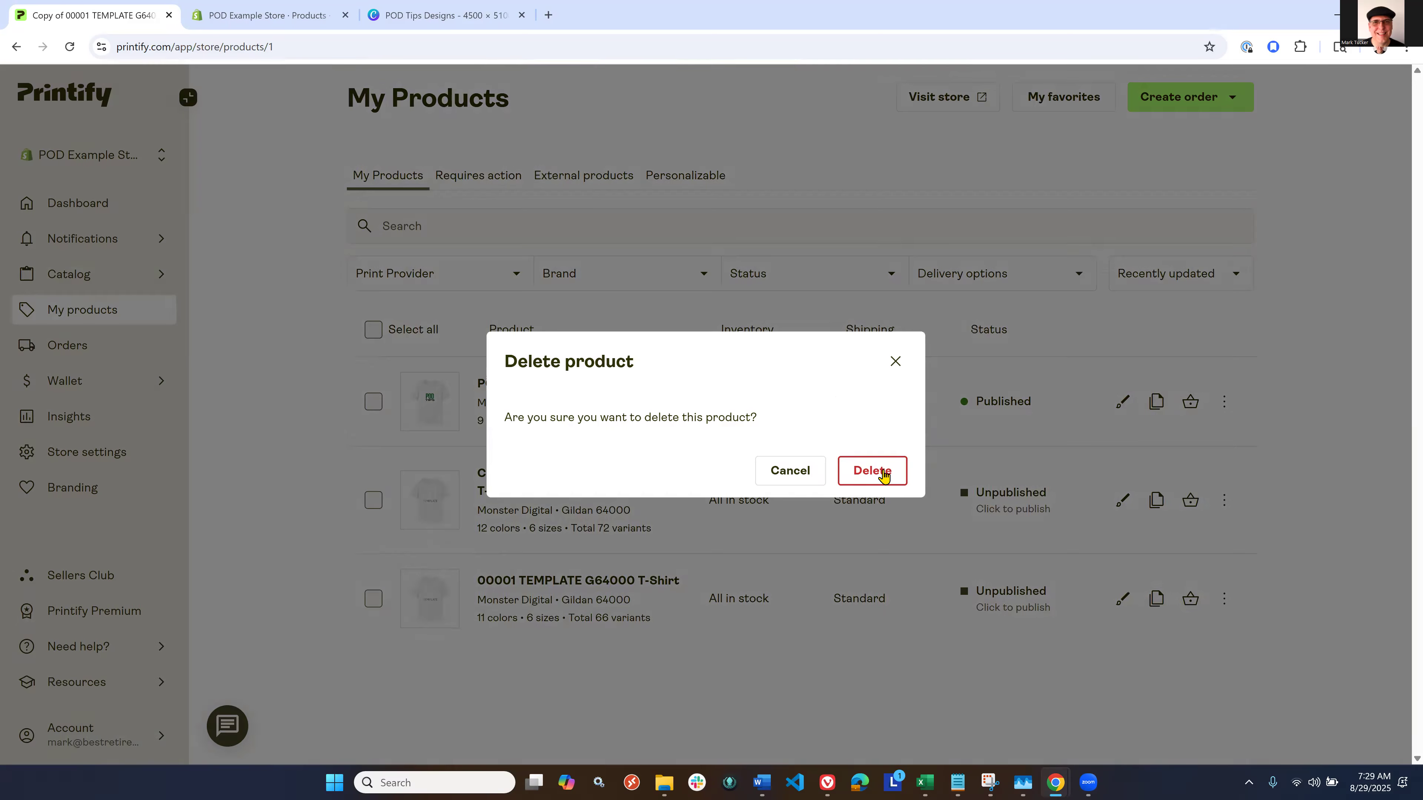
left_click(883, 472)
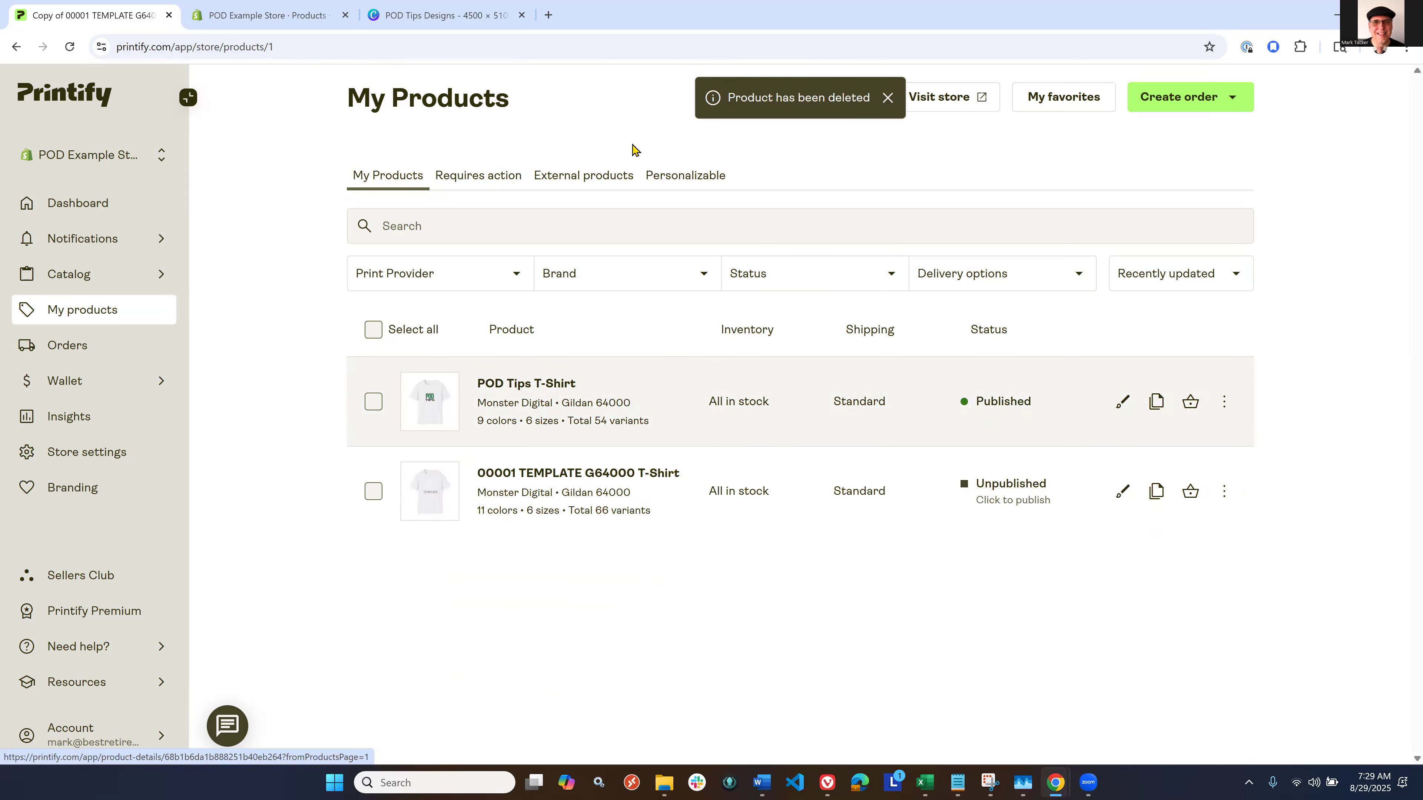
Step: Switch to the Shopify admin of POD Example Store, reload the product list and open the POD Tips T-Shirt
left_click(276, 20)
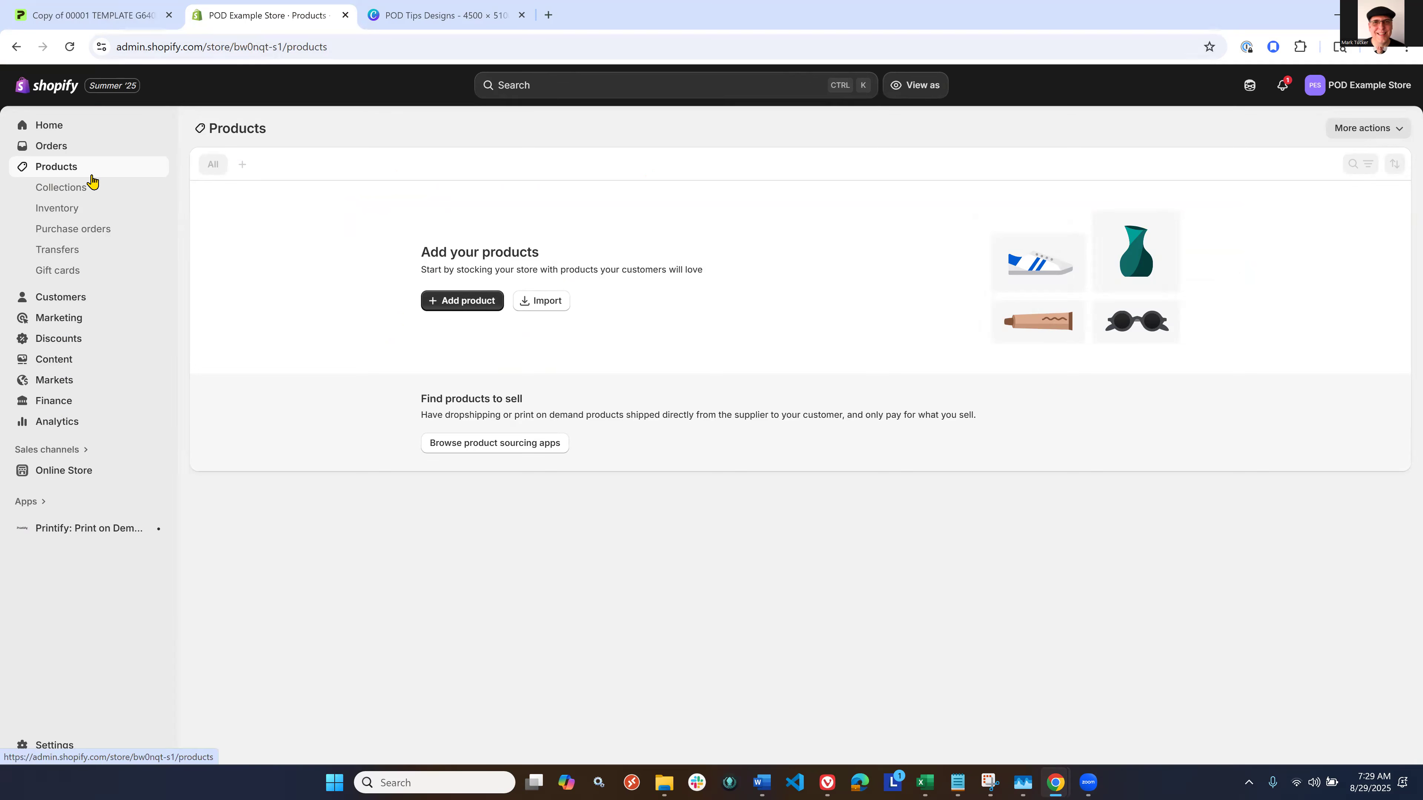
left_click(69, 46)
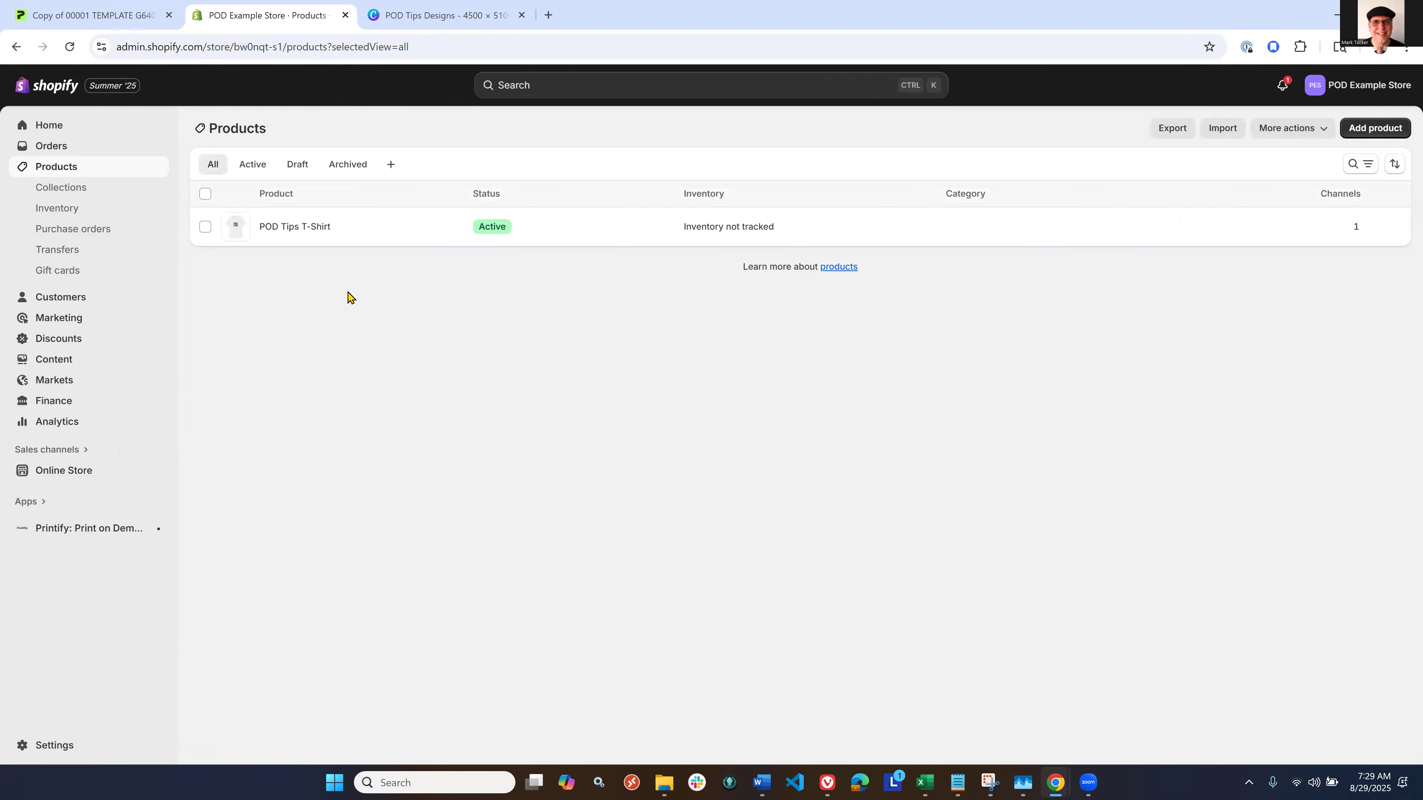
left_click(286, 232)
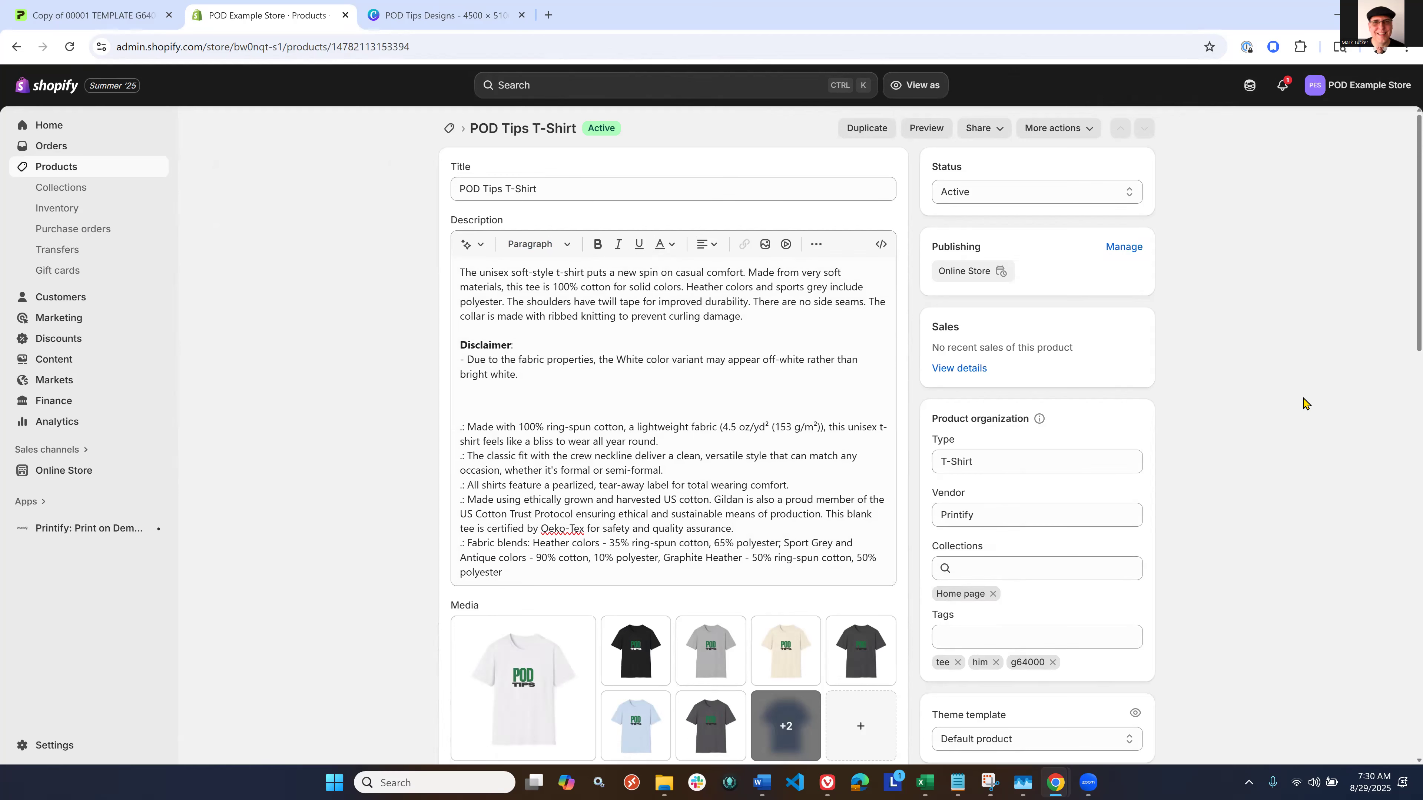
Step: Examine the product's description, media, colours and sizes, and expand the Charcoal variants to check the price of each size
scroll(1293, 421, "down", 1)
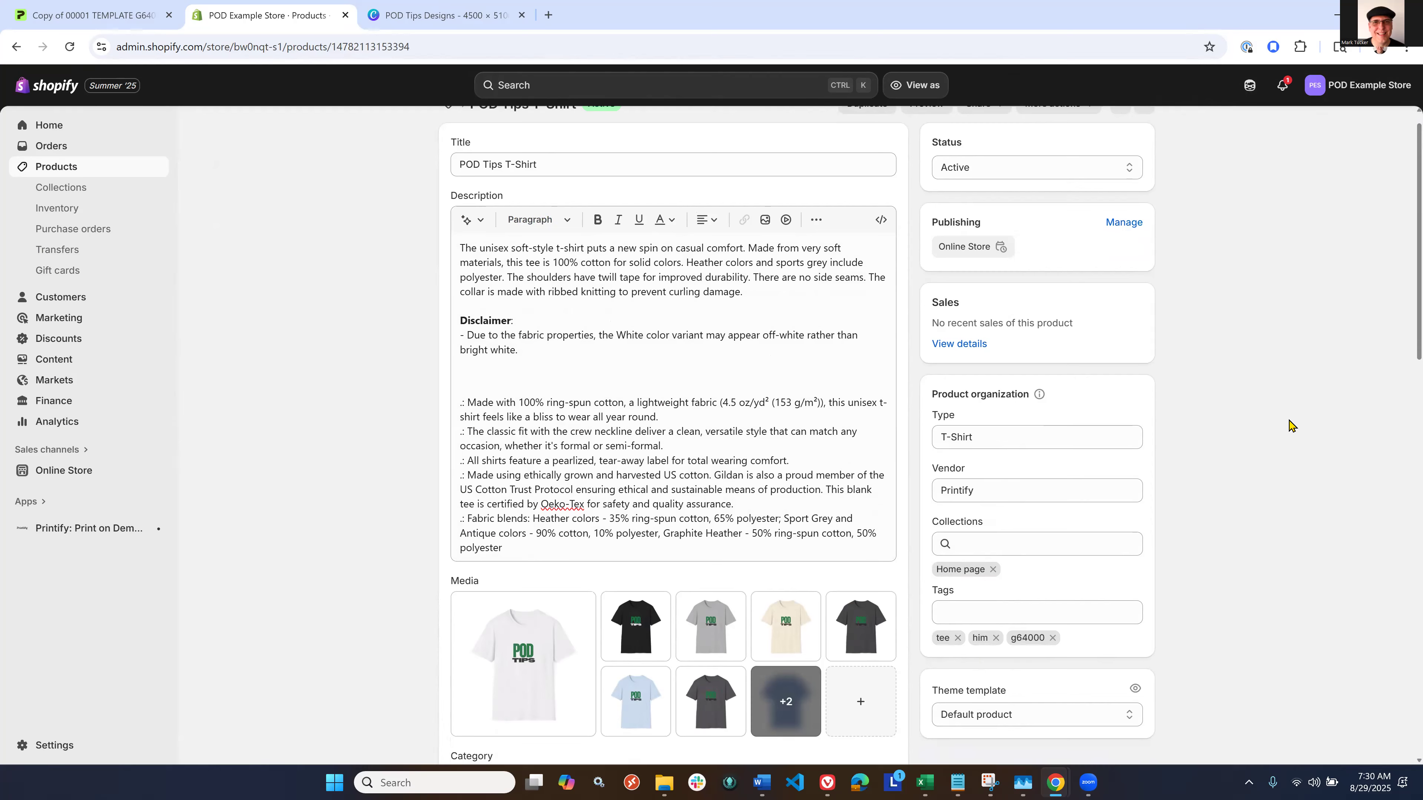
scroll(1288, 426, "down", 2)
scroll(487, 311, "down", 8)
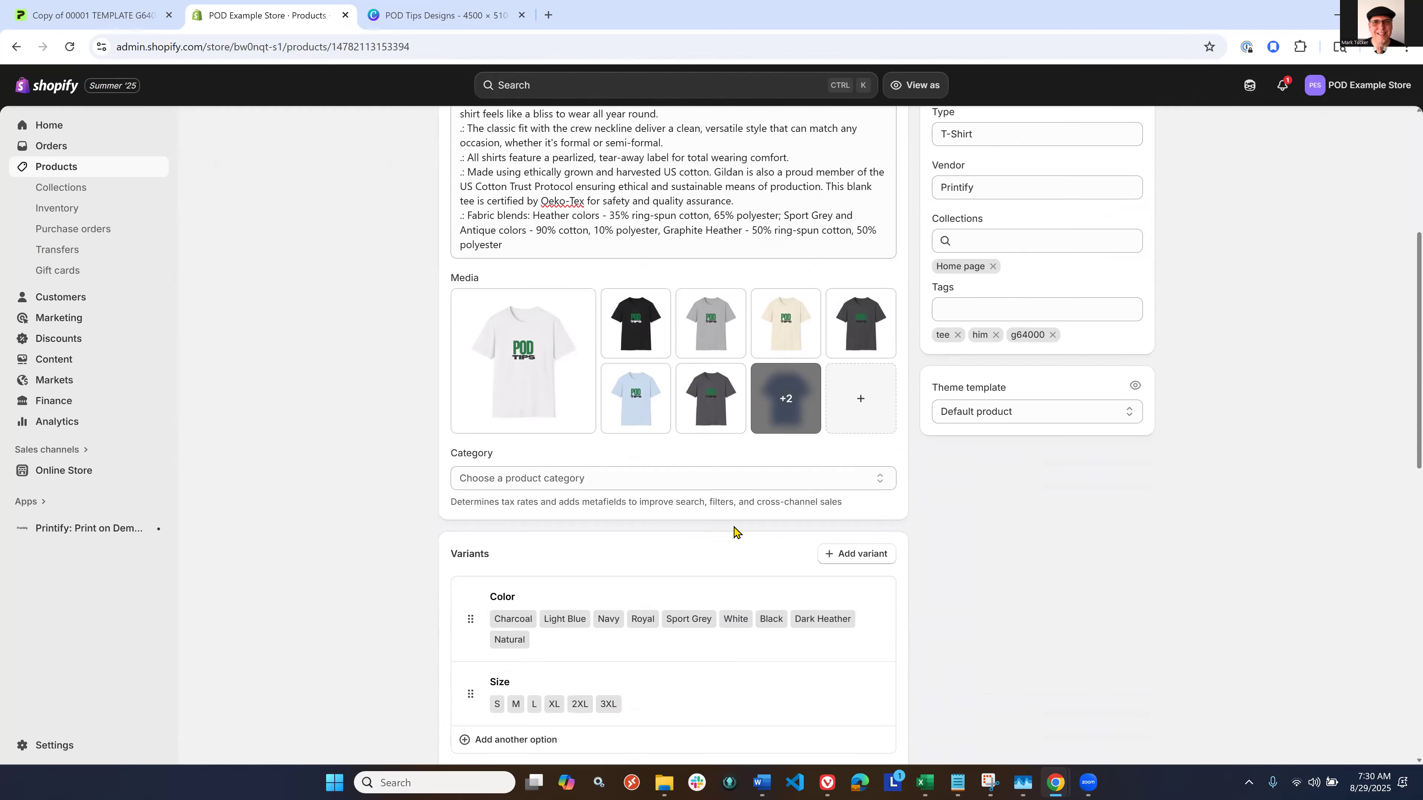
scroll(700, 516, "down", 4)
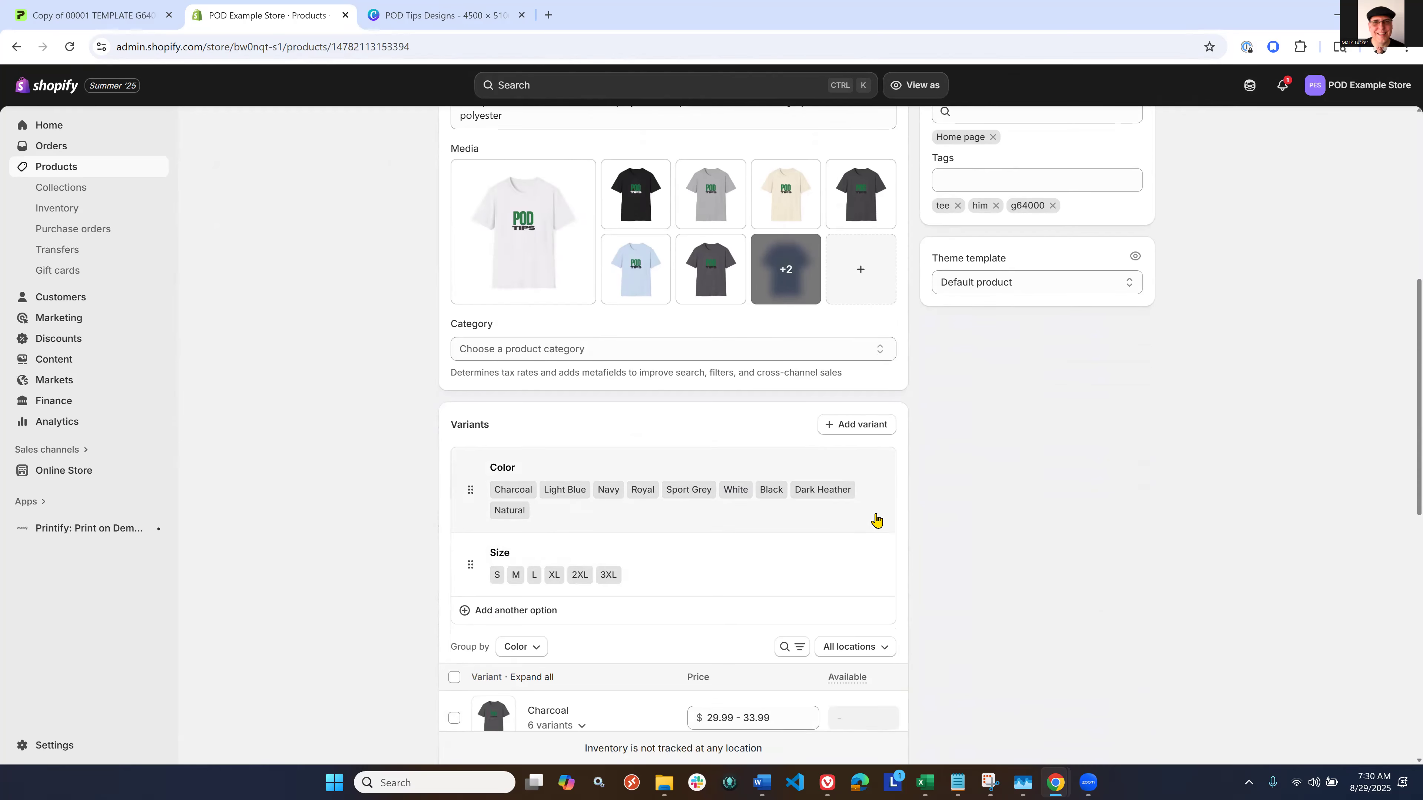
scroll(893, 520, "down", 6)
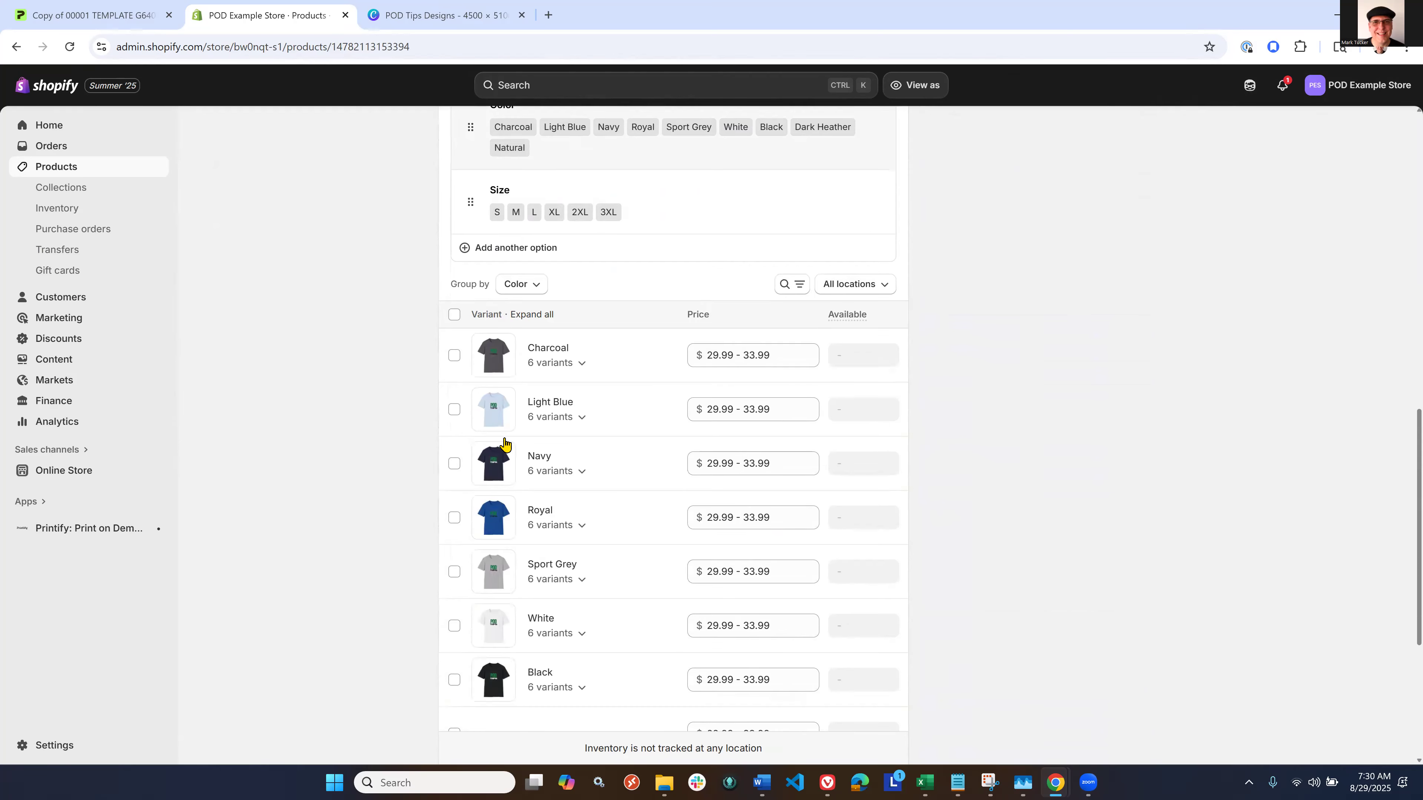
scroll(504, 443, "down", 1)
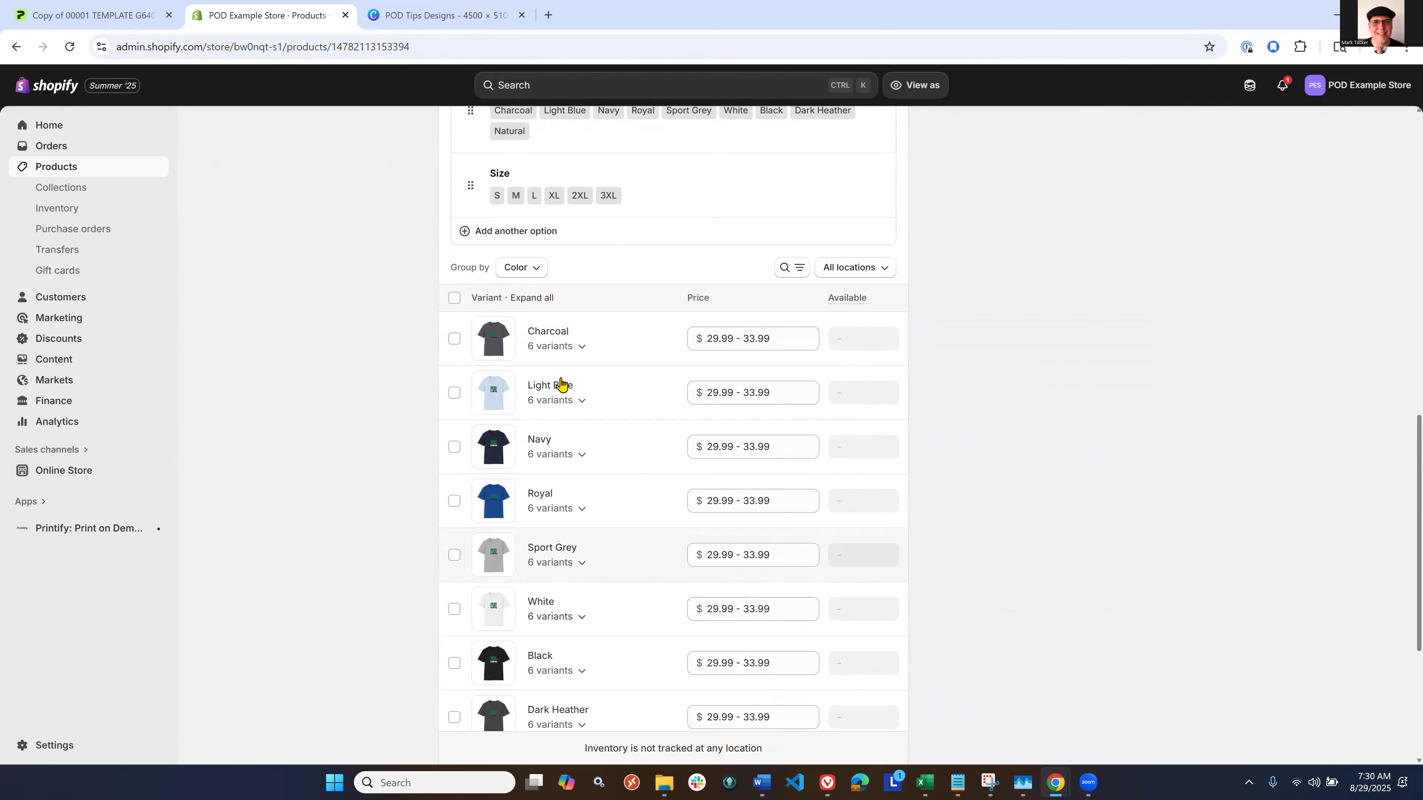
left_click(580, 350)
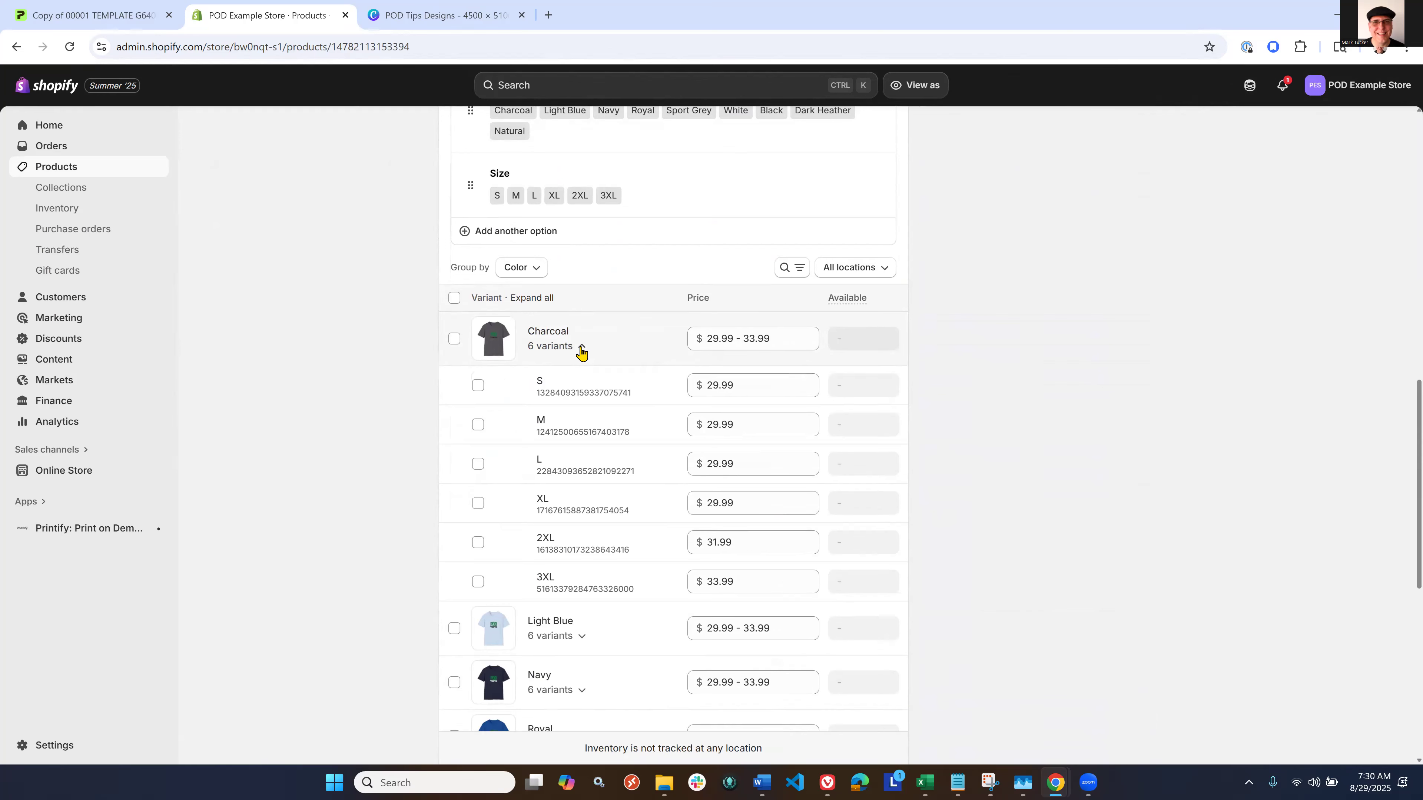